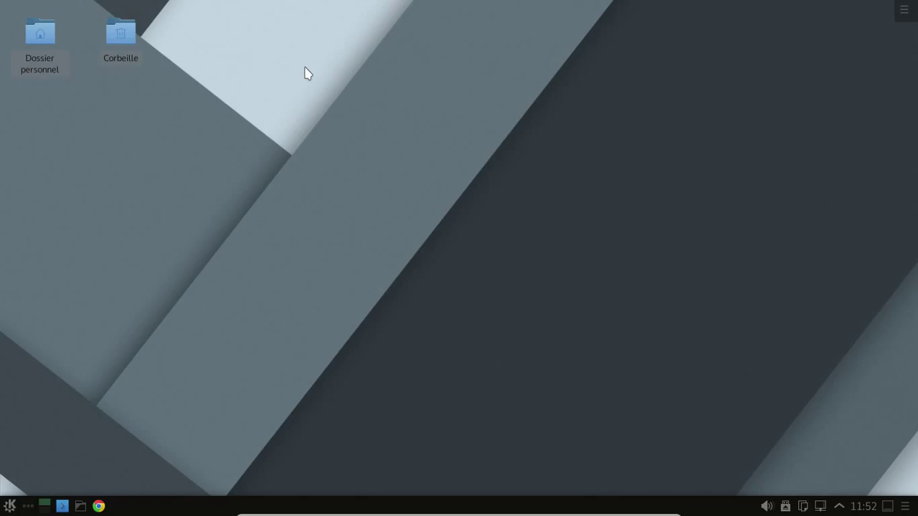
Step: Search the application launcher for "info", open KInfoCenter and enlarge its window to view the system information
left_click(11, 503)
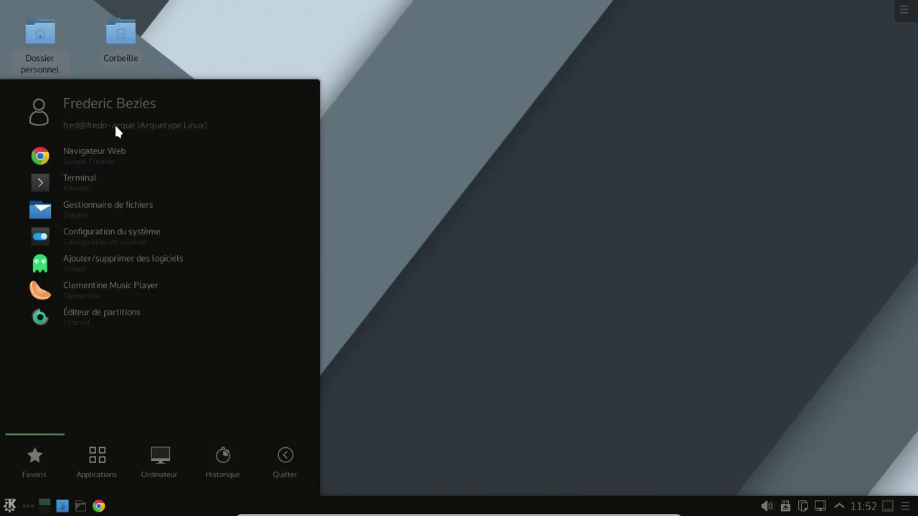
type("info")
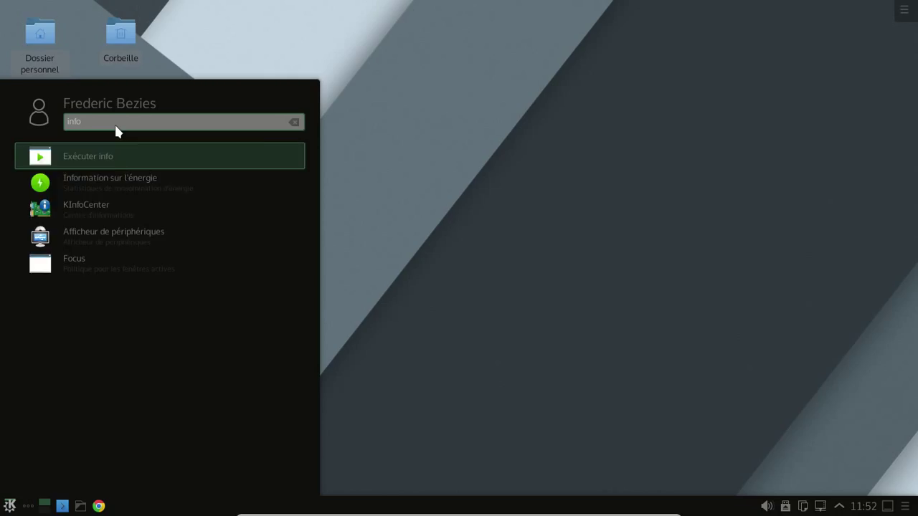
left_click(104, 208)
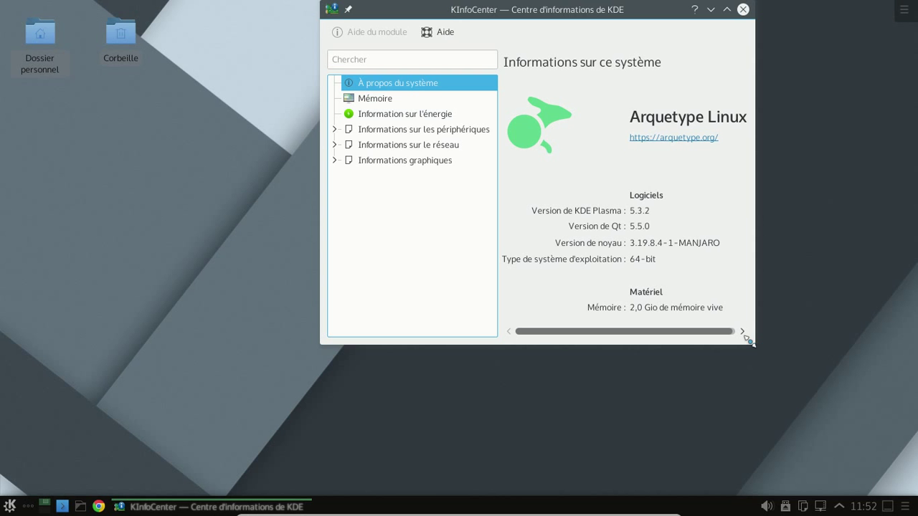
left_click_drag(748, 341, 879, 420)
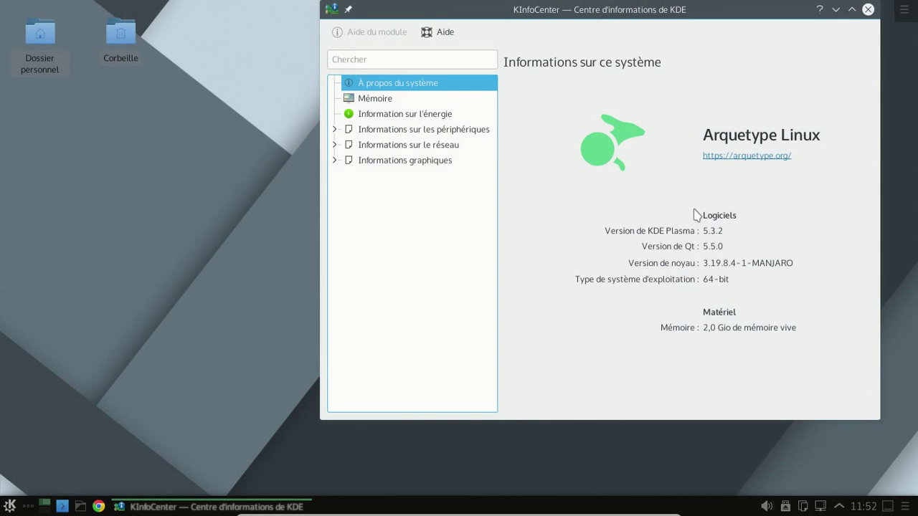
Step: View the About KDE information from KInfoCenter and close its dialog
left_click(431, 31)
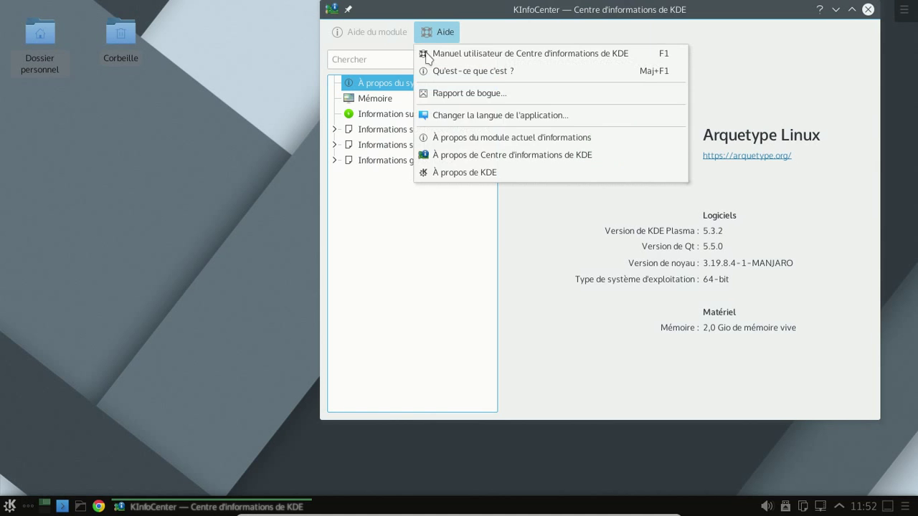
left_click(488, 172)
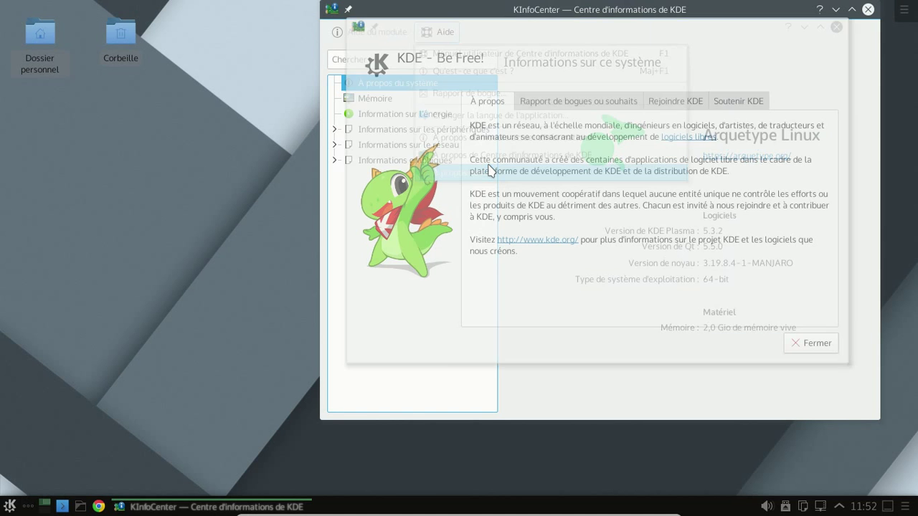
left_click(836, 27)
Step: Check the KDE Info Center's own version information, then close KInfoCenter after reviewing the system overview
left_click(455, 32)
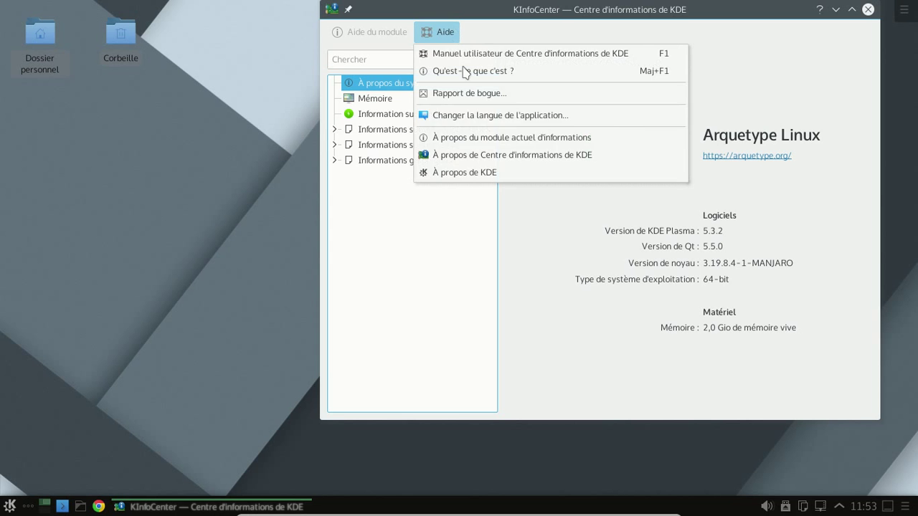
left_click(526, 155)
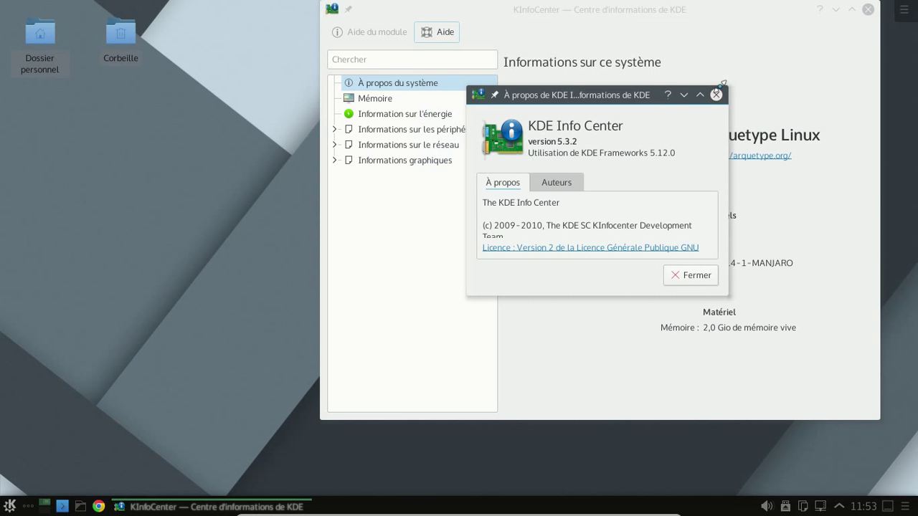
left_click(716, 94)
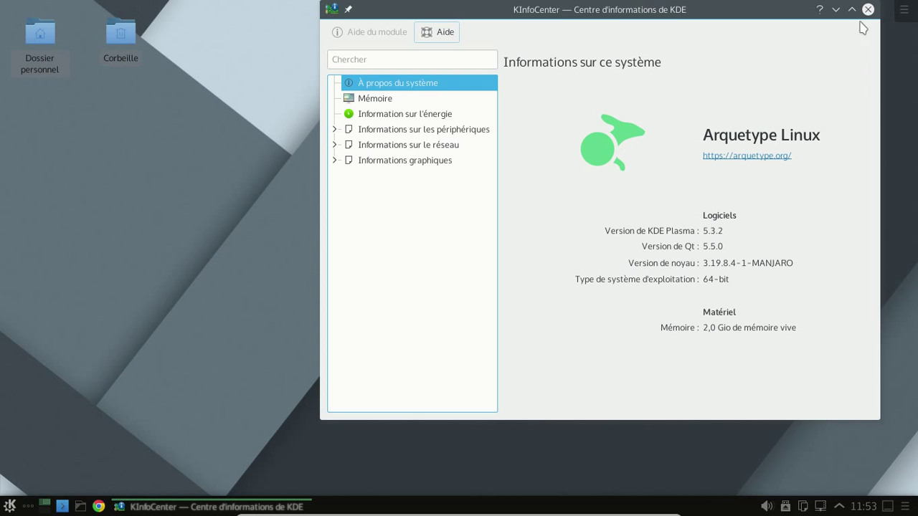
left_click_drag(708, 29, 619, 46)
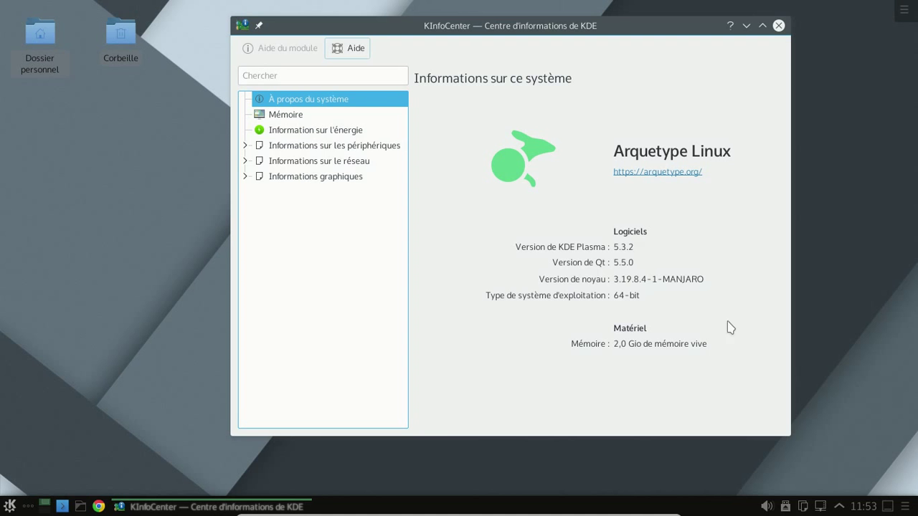
left_click(779, 25)
Step: Search the application launcher for "manj", then clear the search
left_click(10, 506)
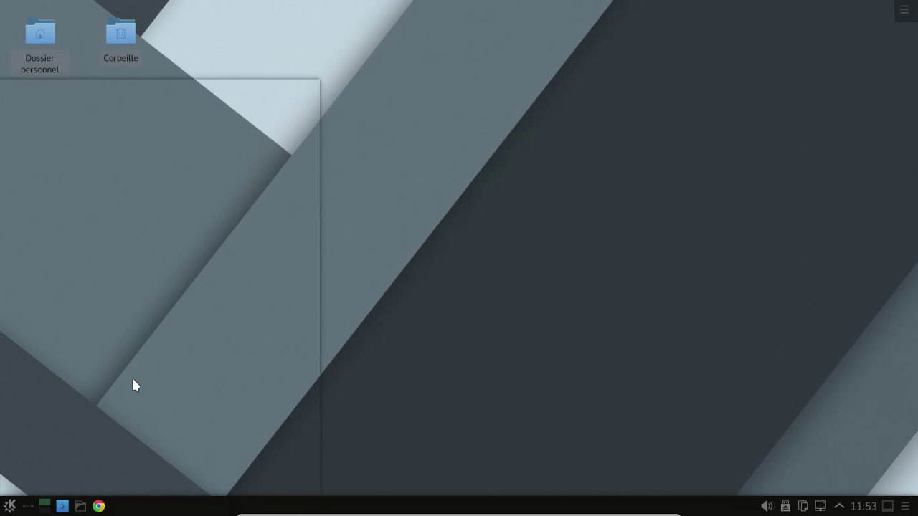
type("man")
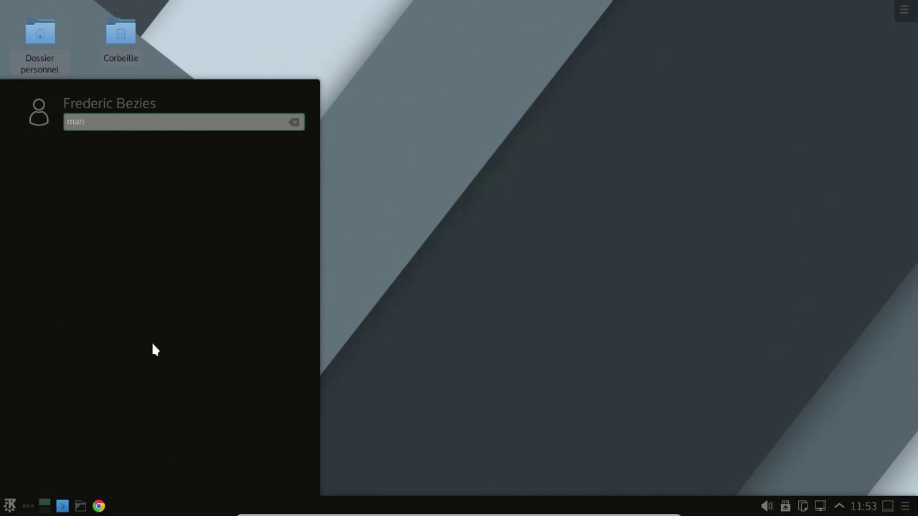
type("k")
key("BackSpace")
type("j")
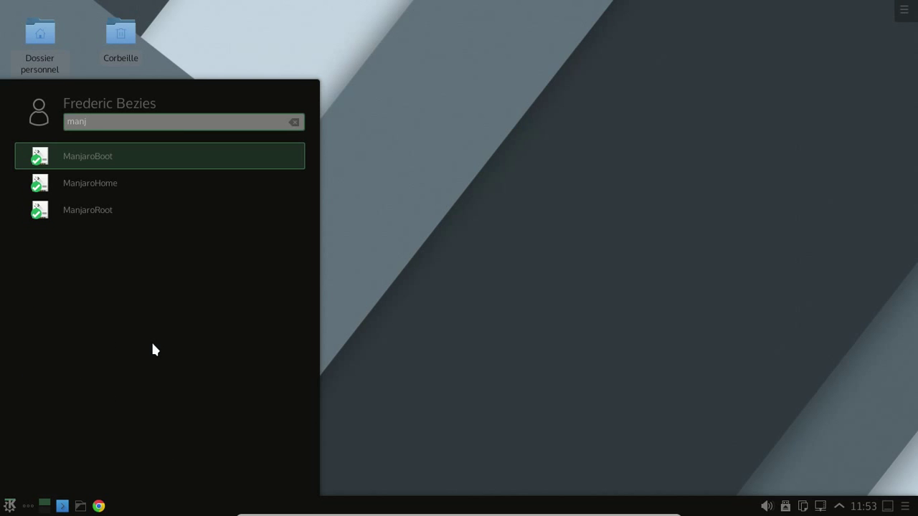
key("BackSpace")
key("BackSpace")
key("BackSpace")
key("BackSpace")
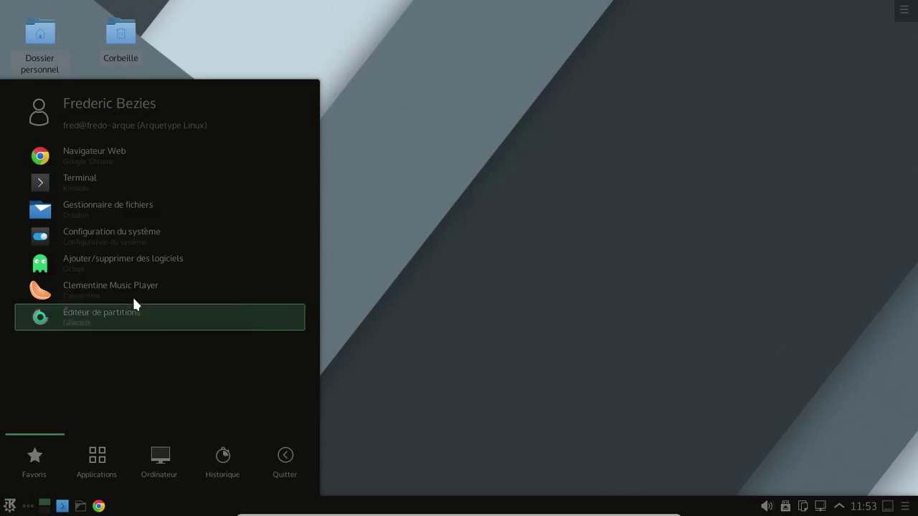
Step: Browse the Bureautique category of installed applications and return to the category list
left_click(115, 466)
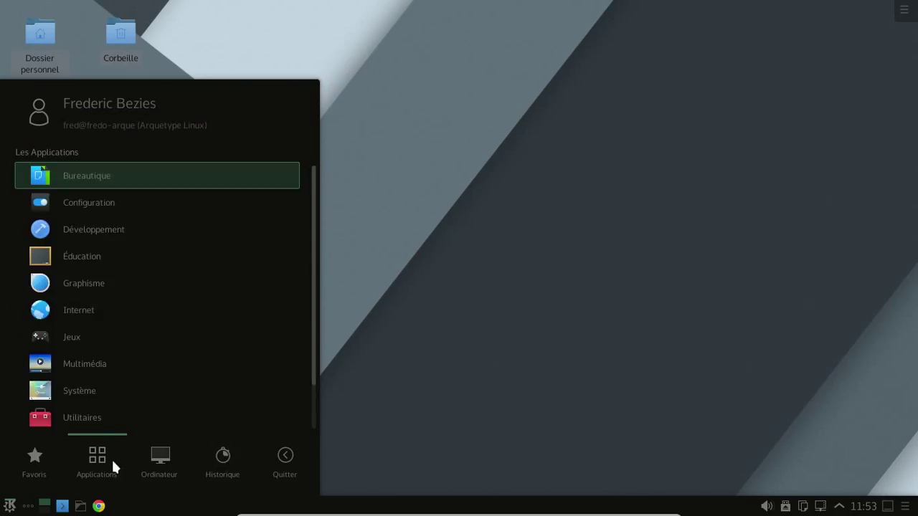
left_click(98, 179)
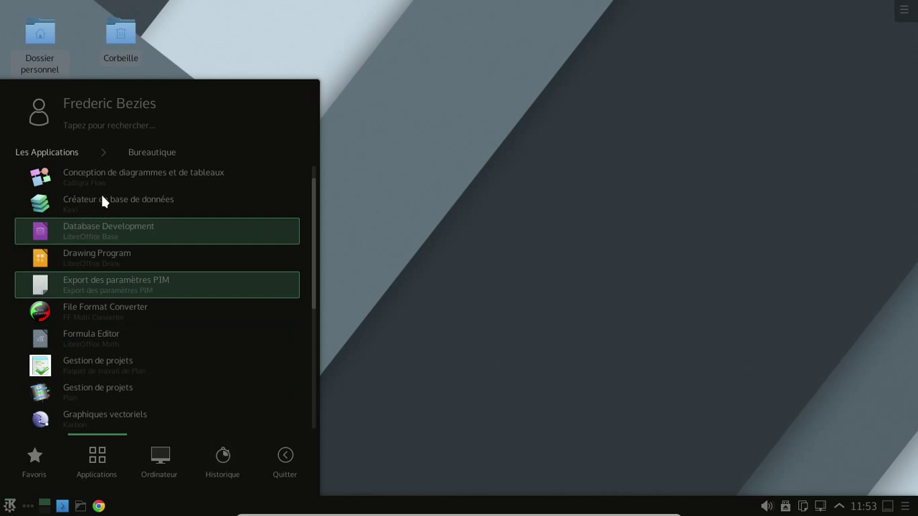
left_click(69, 154)
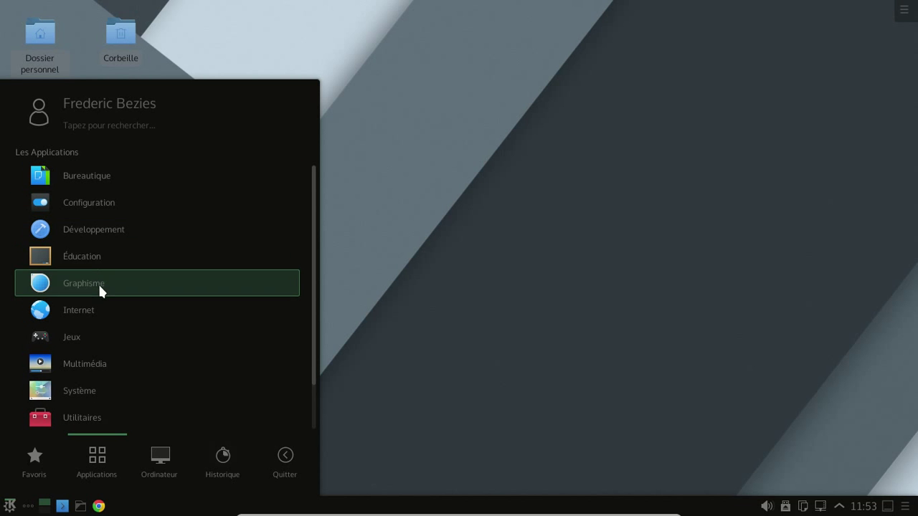
Step: Look through the whole Internet category of installed applications, then return to the category list
left_click(92, 309)
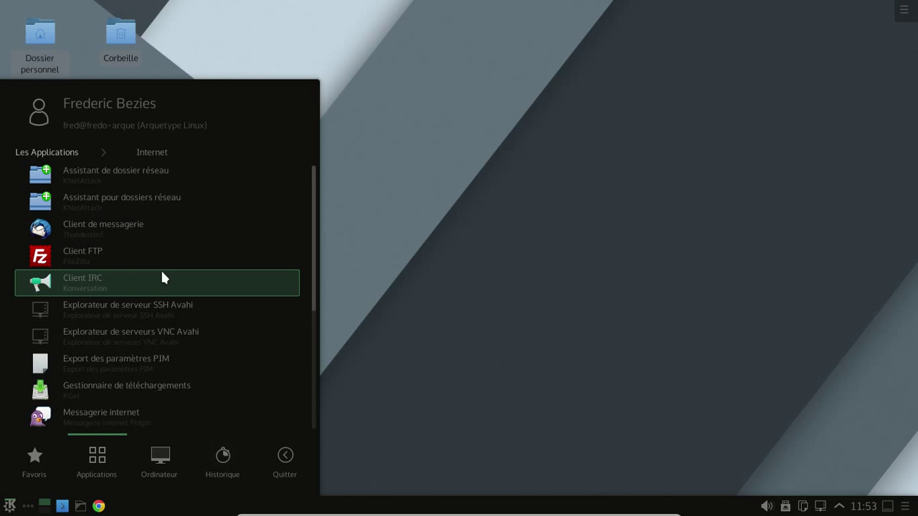
scroll(160, 271, "down", 2)
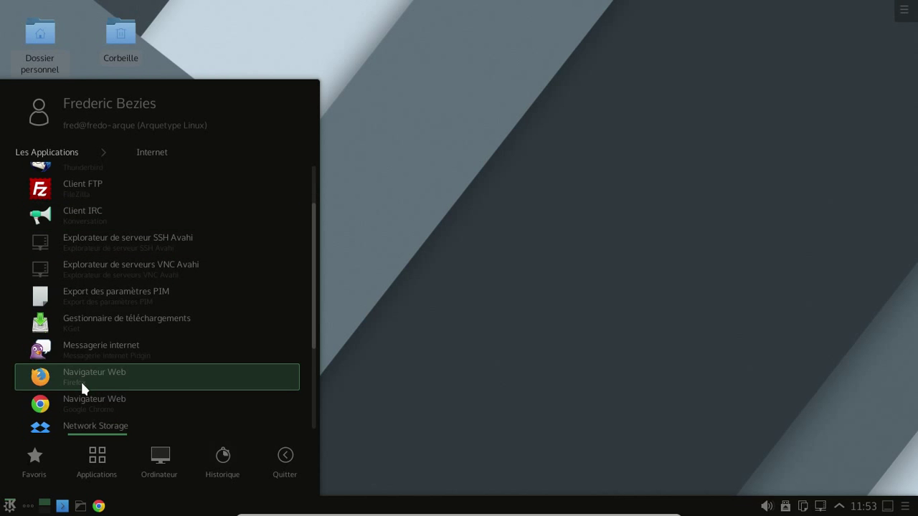
scroll(107, 379, "down", 2)
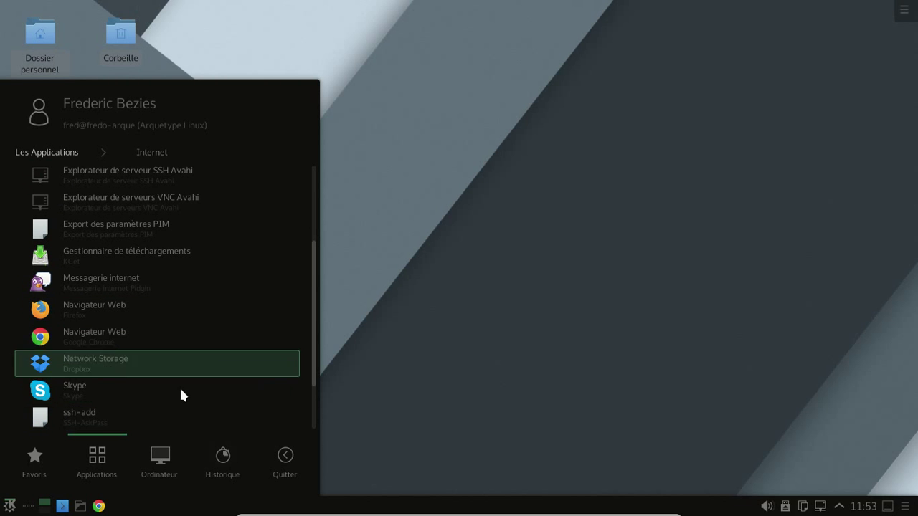
scroll(150, 412, "down", 2)
key("Right")
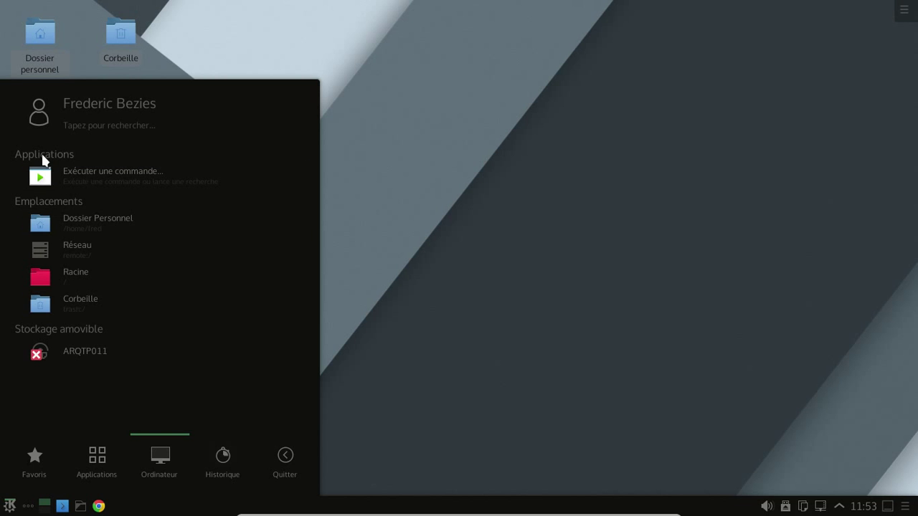
left_click(96, 467)
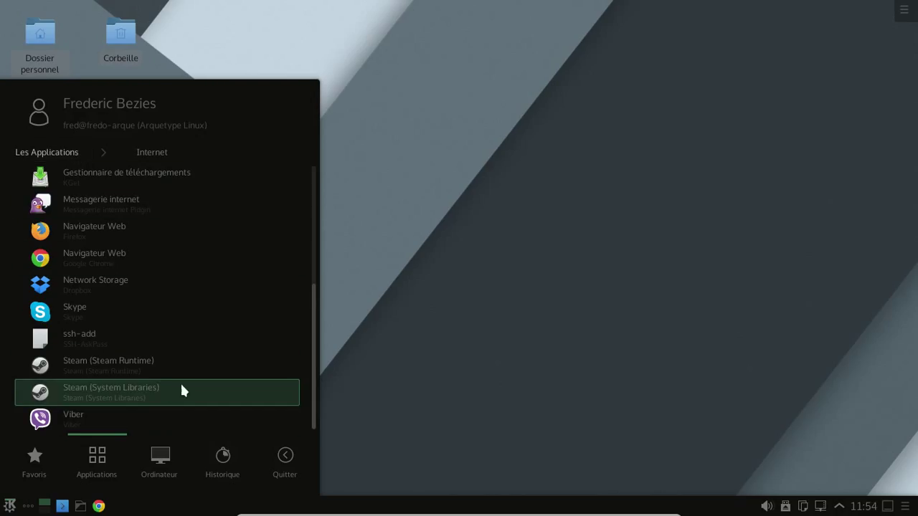
scroll(180, 391, "up", 2)
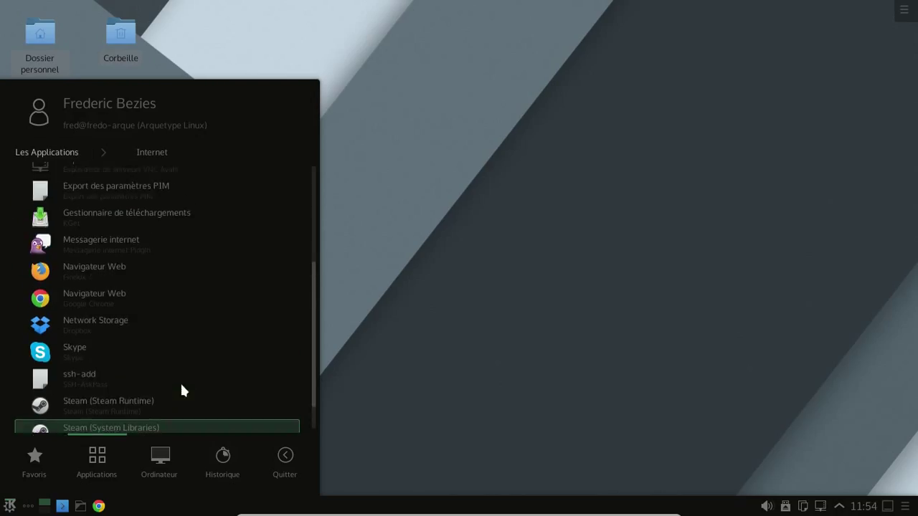
left_click(76, 152)
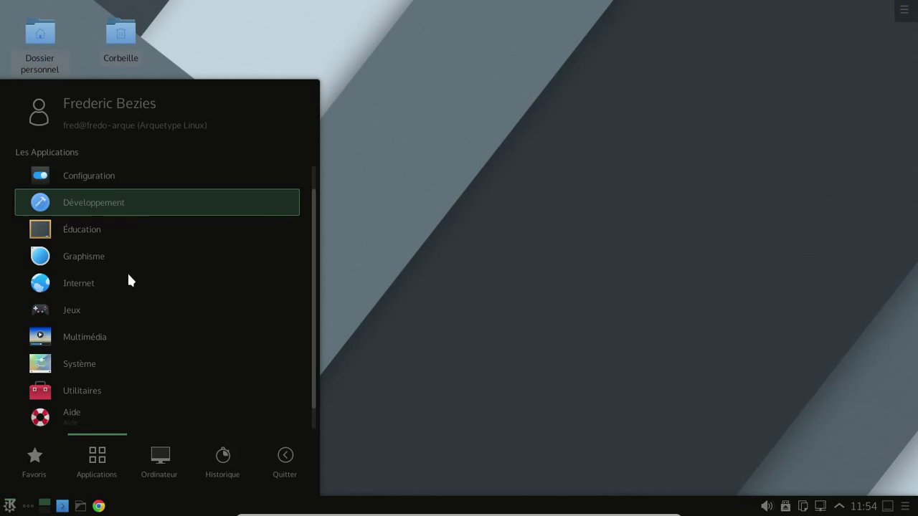
Step: Look through the Multimédia category of installed applications, then return to the category list
left_click(95, 337)
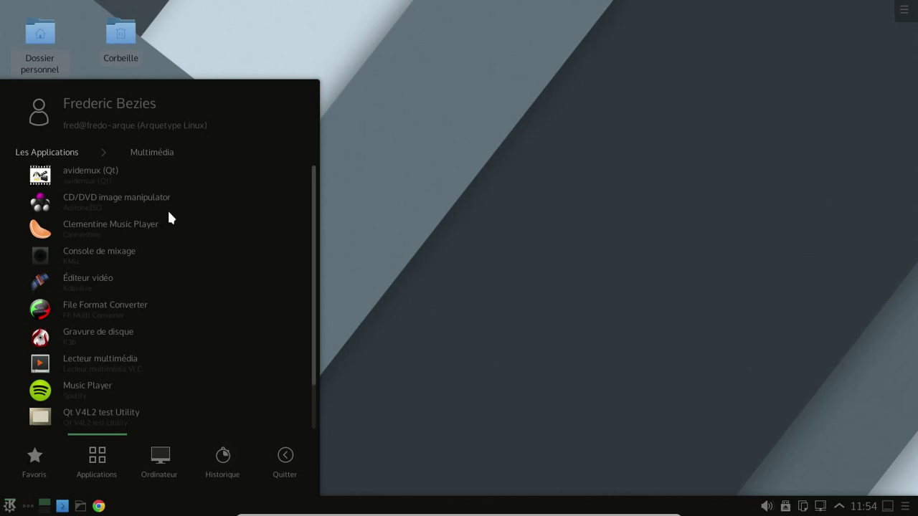
scroll(185, 270, "down", 1)
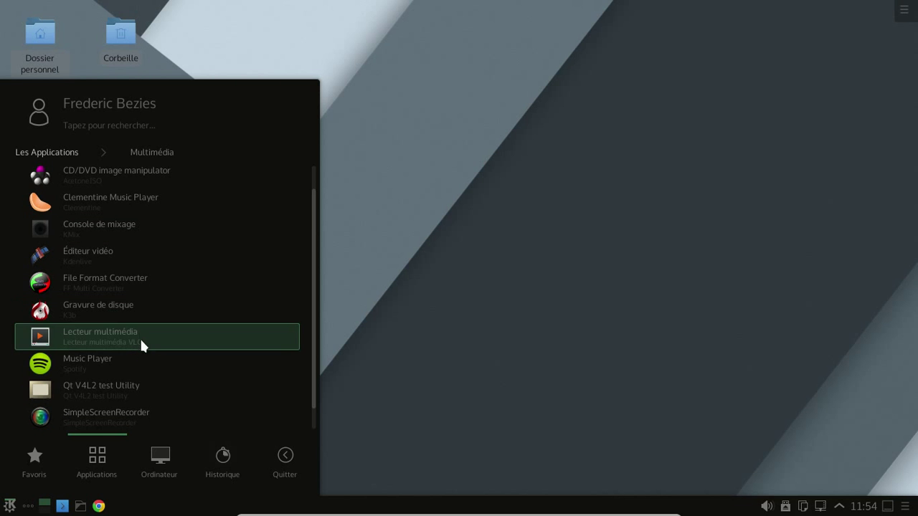
scroll(129, 364, "down", 1)
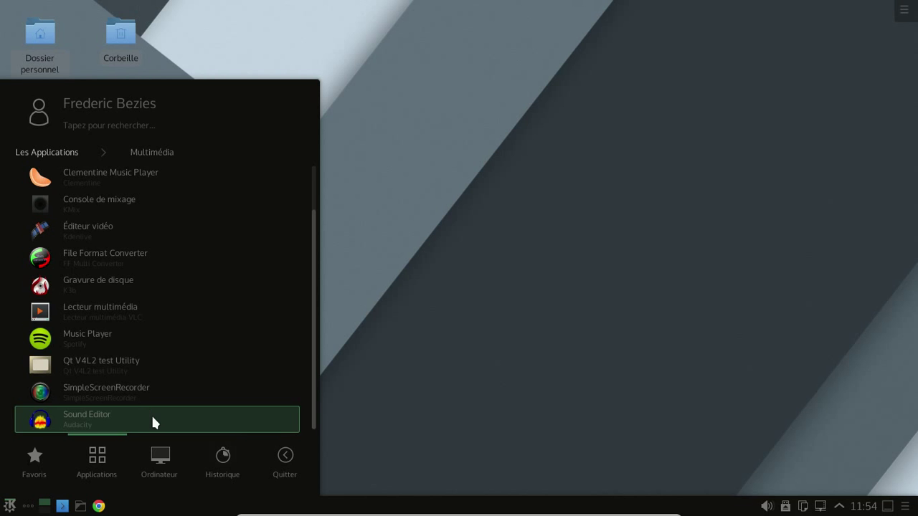
scroll(136, 344, "up", 1)
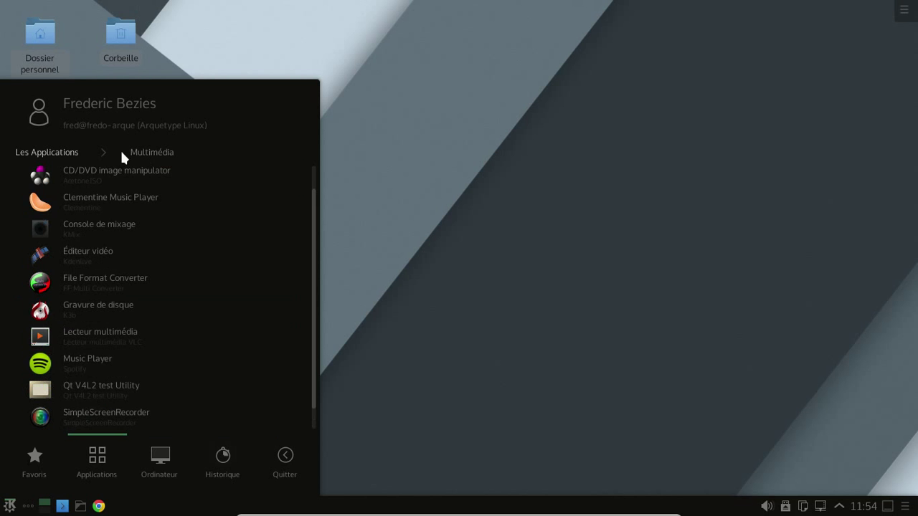
left_click(60, 153)
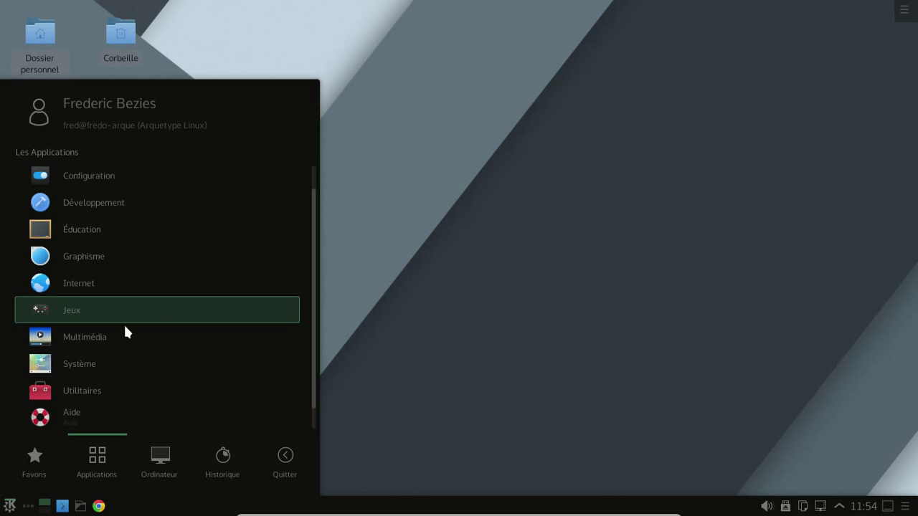
Step: Look through the Système category of installed applications, then return to the start of the category list
left_click(116, 359)
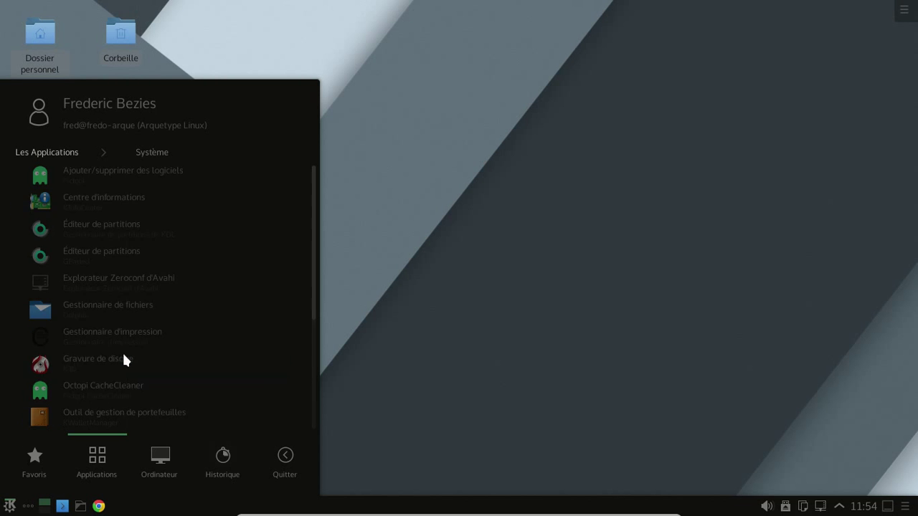
scroll(184, 194, "down", 2)
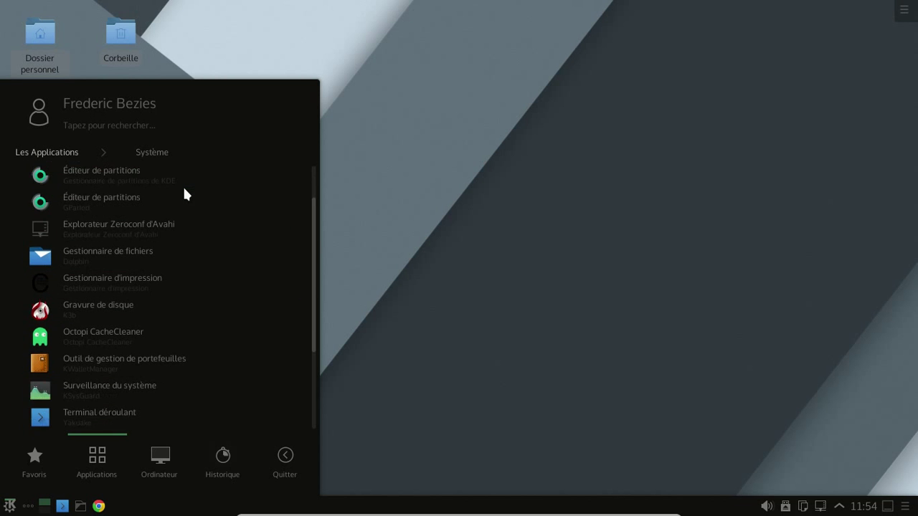
scroll(184, 194, "down", 5)
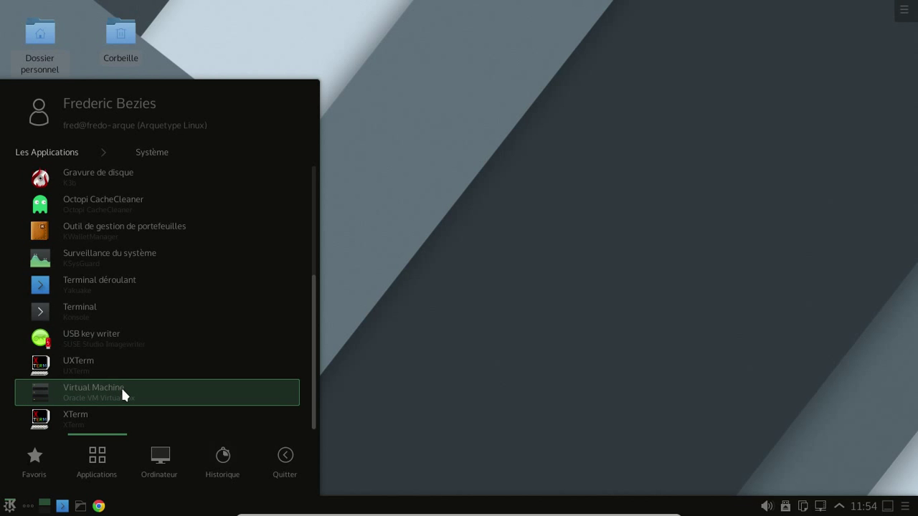
scroll(121, 387, "up", 1)
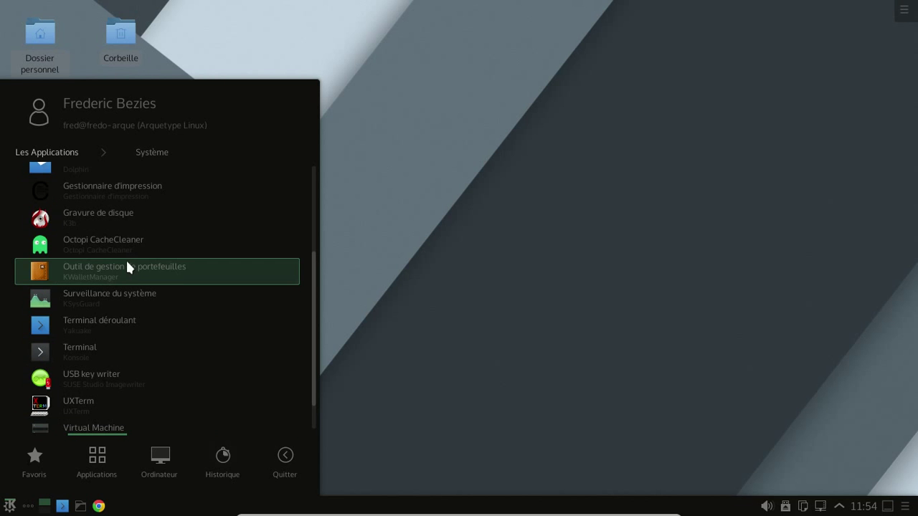
scroll(89, 182, "up", 1)
left_click(83, 152)
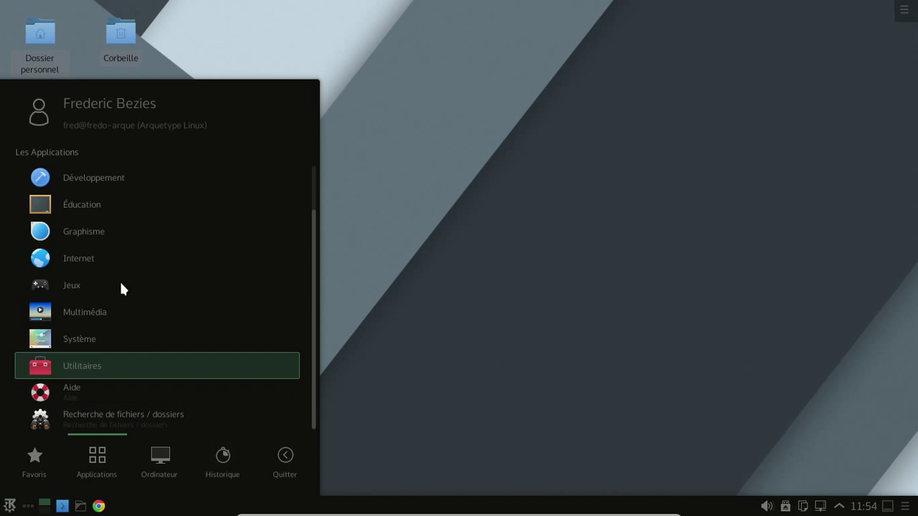
scroll(119, 280, "up", 2)
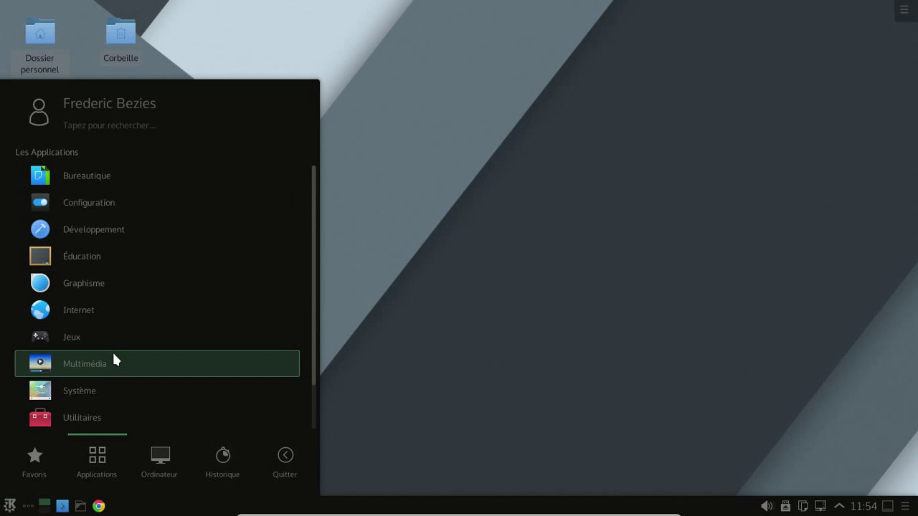
Step: Search the application launcher for "libre", launch LibreOffice Writer to examine its interface, and close it
left_click(552, 298)
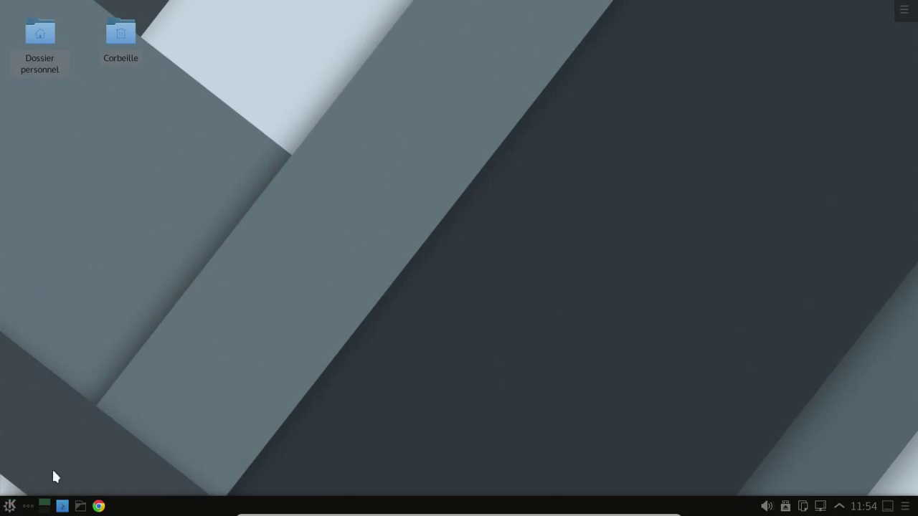
left_click(9, 505)
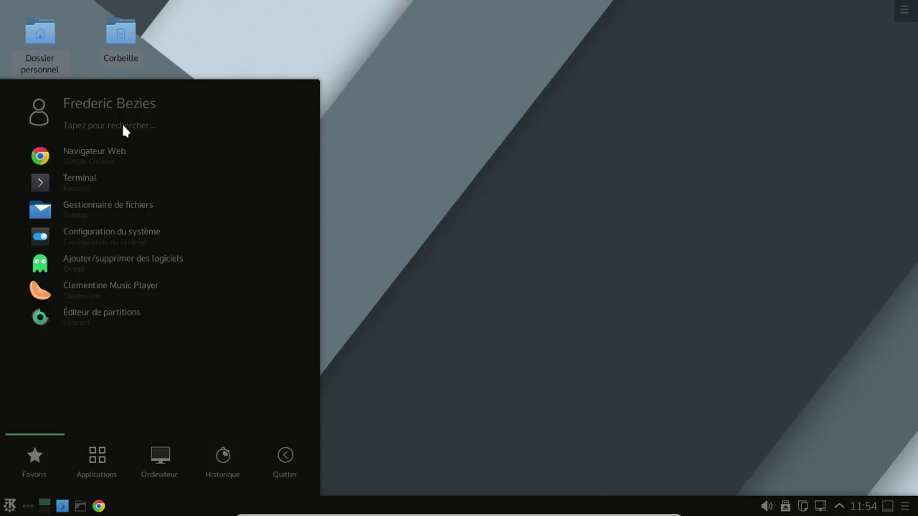
type("libre")
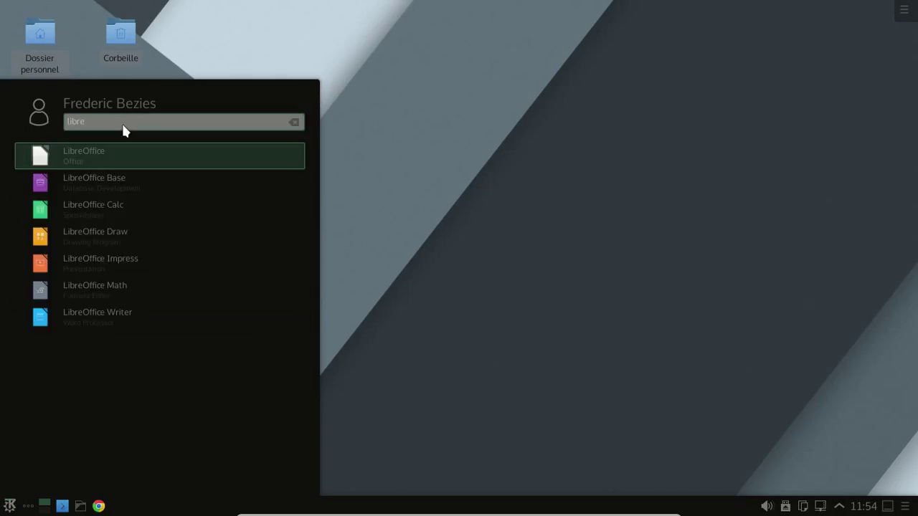
left_click(102, 325)
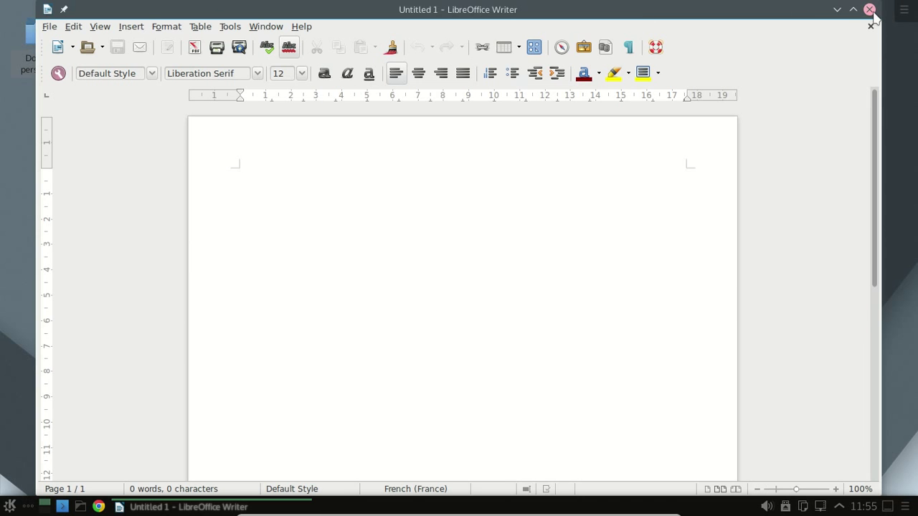
key("ctrl+q")
Step: Search the launcher for "word", open Calligra Words, and view a new document based on the Blank Document template
left_click(10, 505)
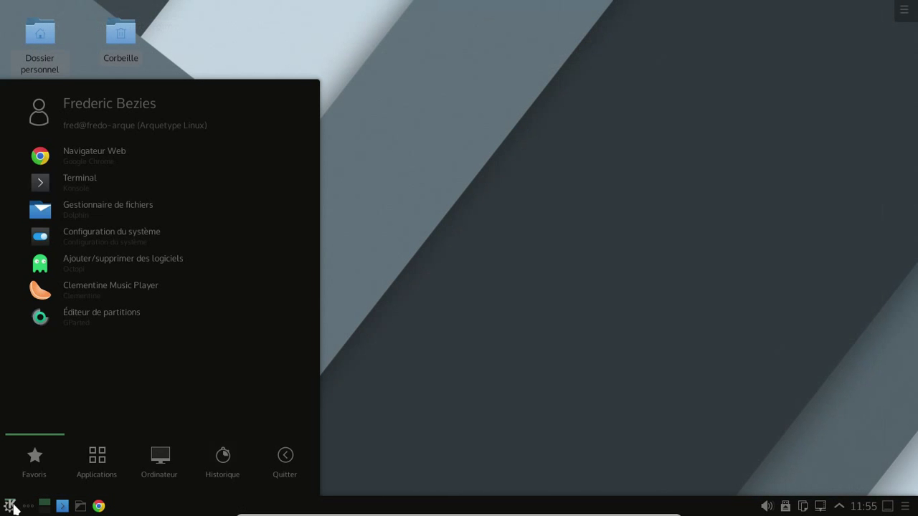
type("word")
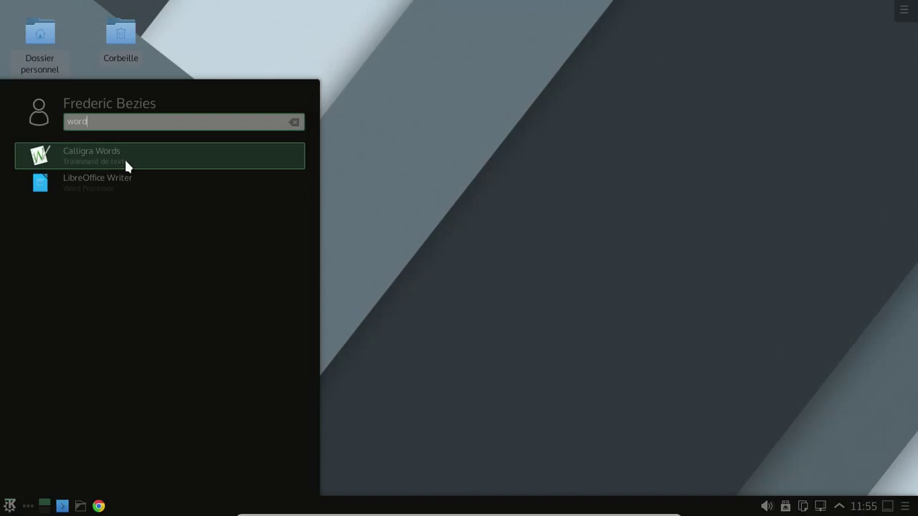
left_click(126, 165)
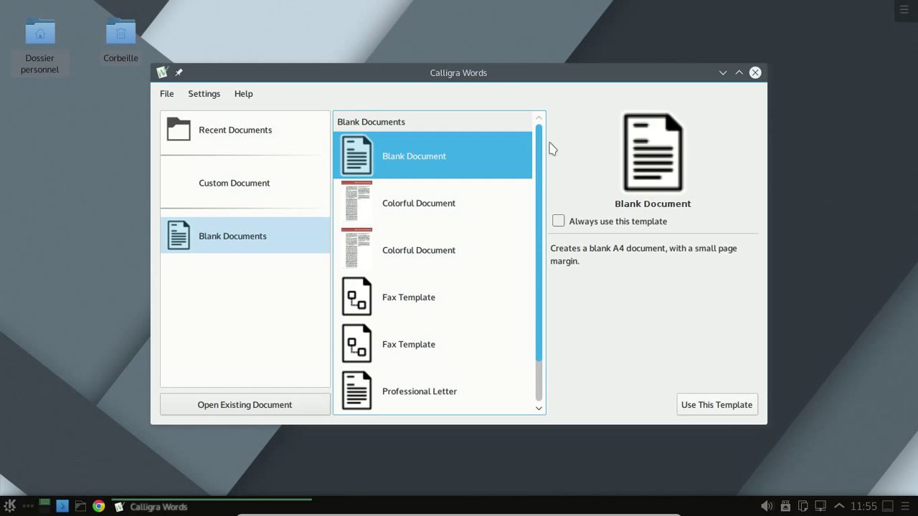
left_click(710, 406)
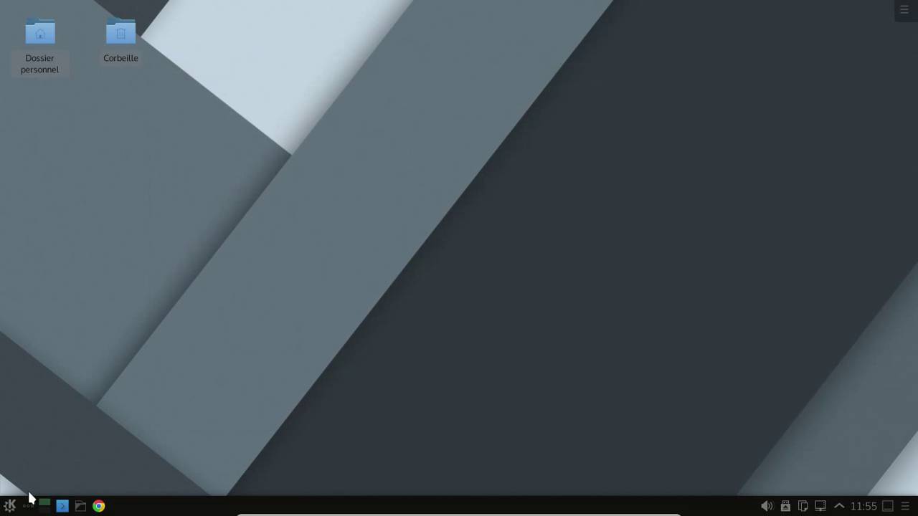
Step: Open the Octopi package manager, move its window towards the middle of the desktop and show the package information
left_click(10, 506)
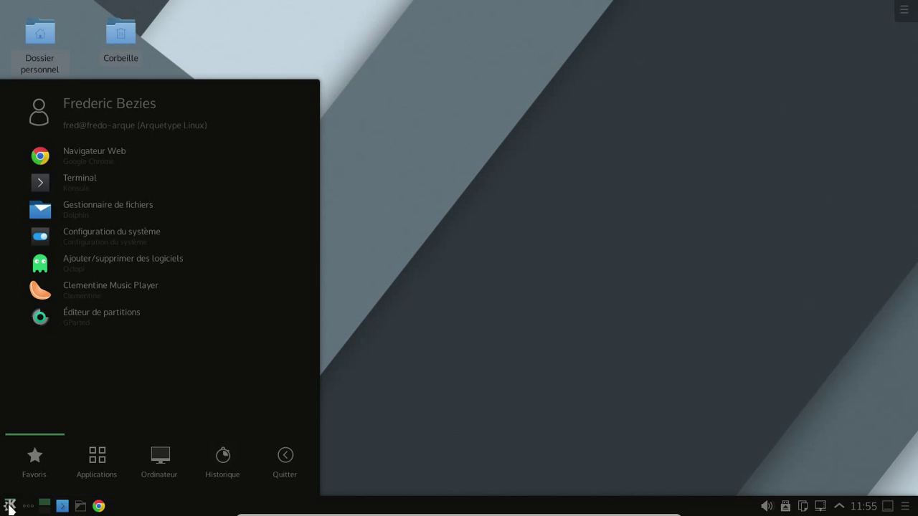
left_click(136, 259)
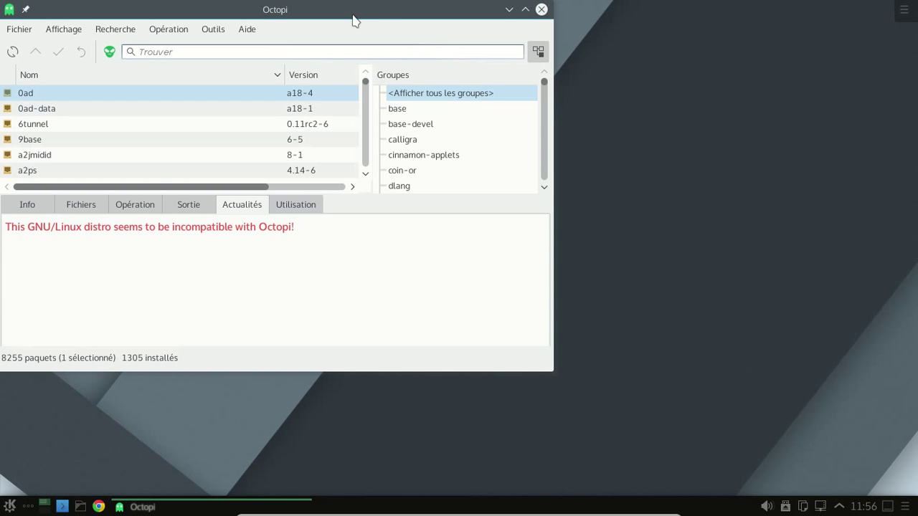
left_click_drag(353, 13, 527, 34)
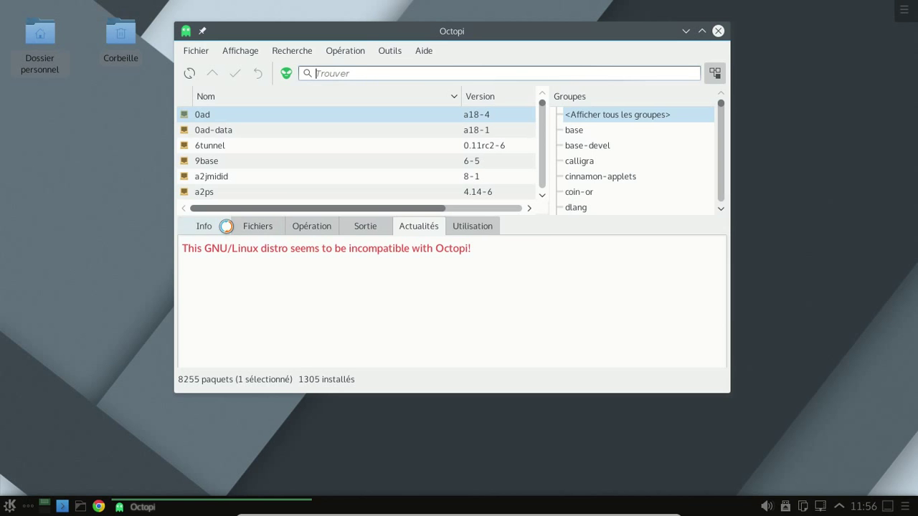
left_click(226, 230)
Step: Search the Octopi package list for "libreoffice" and locate the French language pack of the still branch
left_click(366, 72)
type("l")
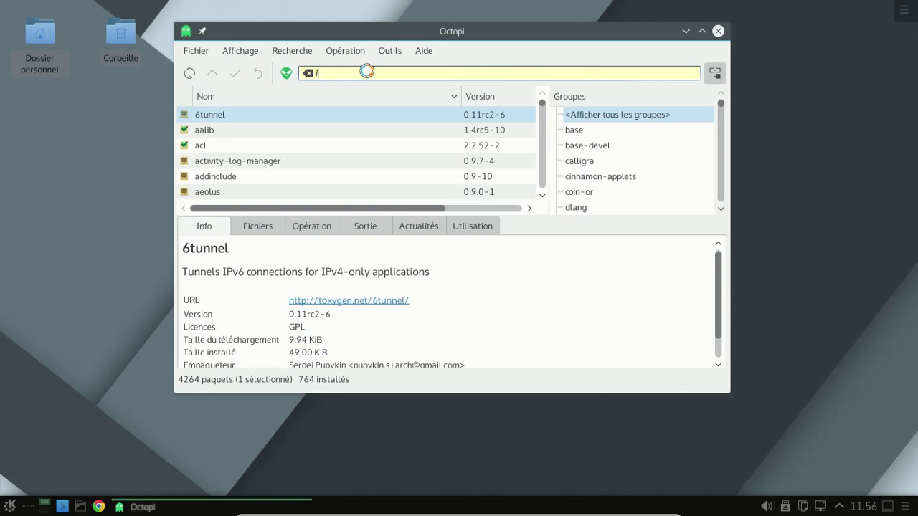
type("ibreof")
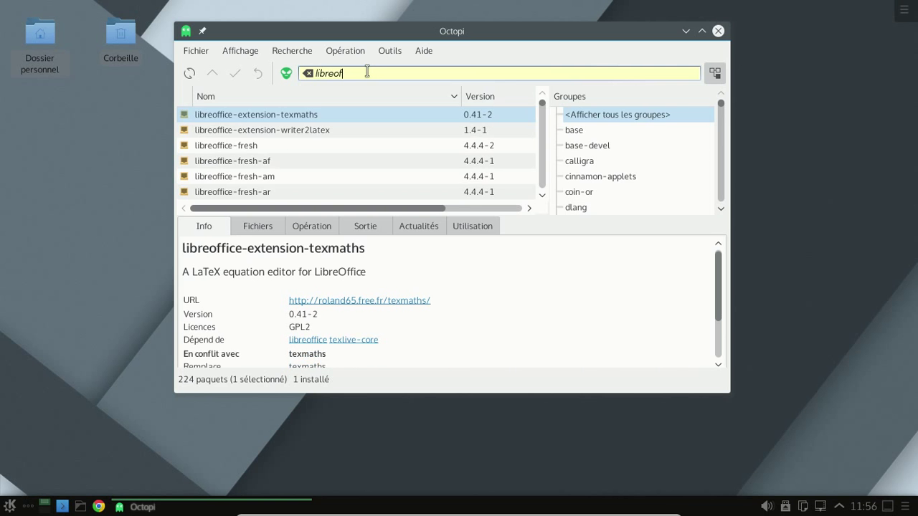
type("fice")
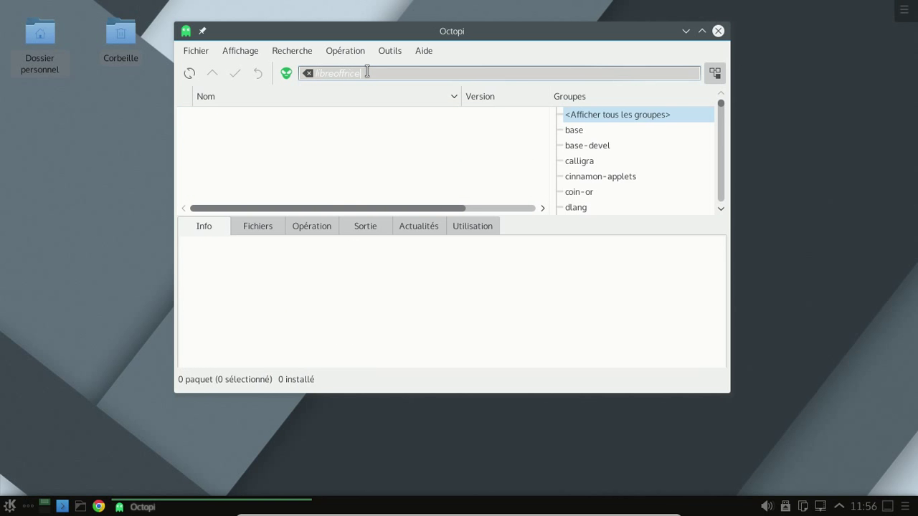
key("BackSpace")
type("o")
key("BackSpace")
type("ice")
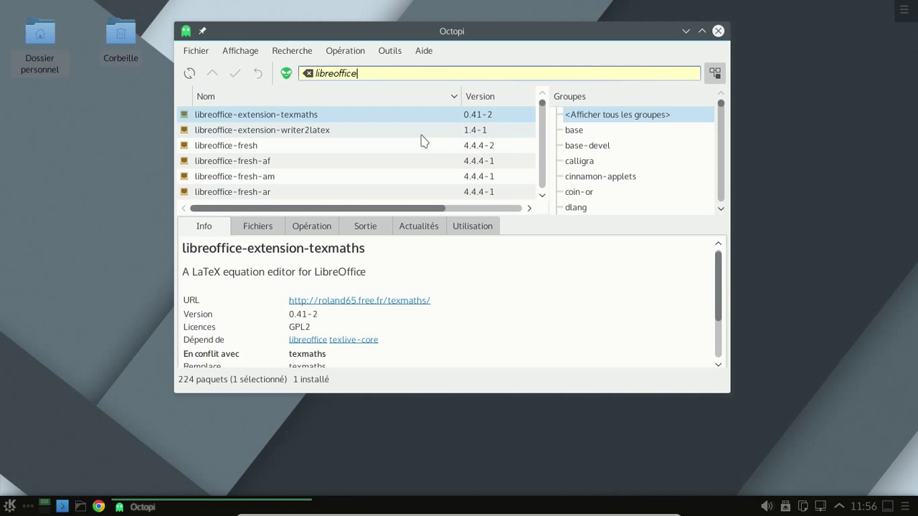
scroll(423, 140, "down", 8)
scroll(423, 140, "down", 20)
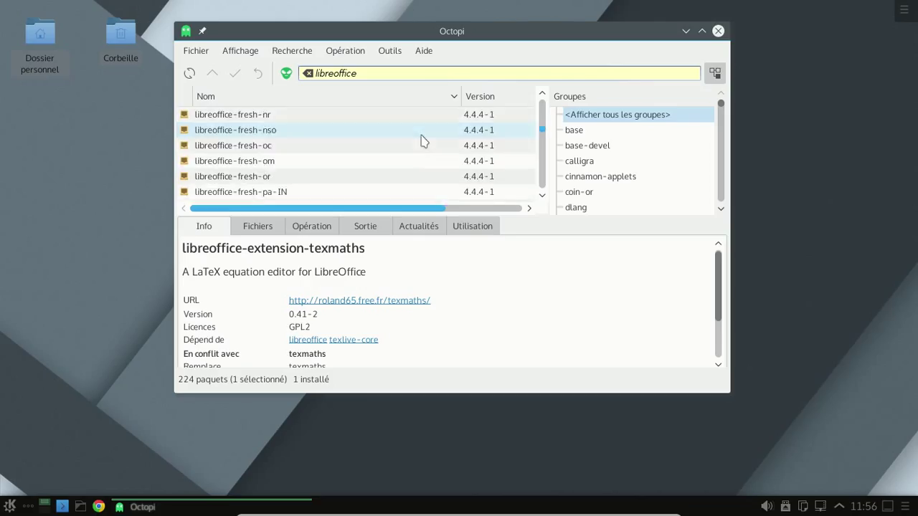
scroll(423, 141, "down", 7)
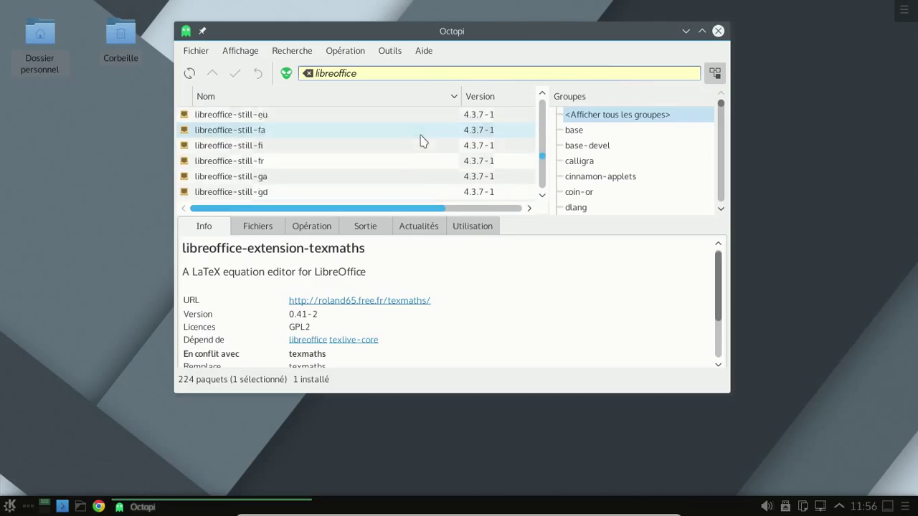
scroll(408, 151, "down", 6)
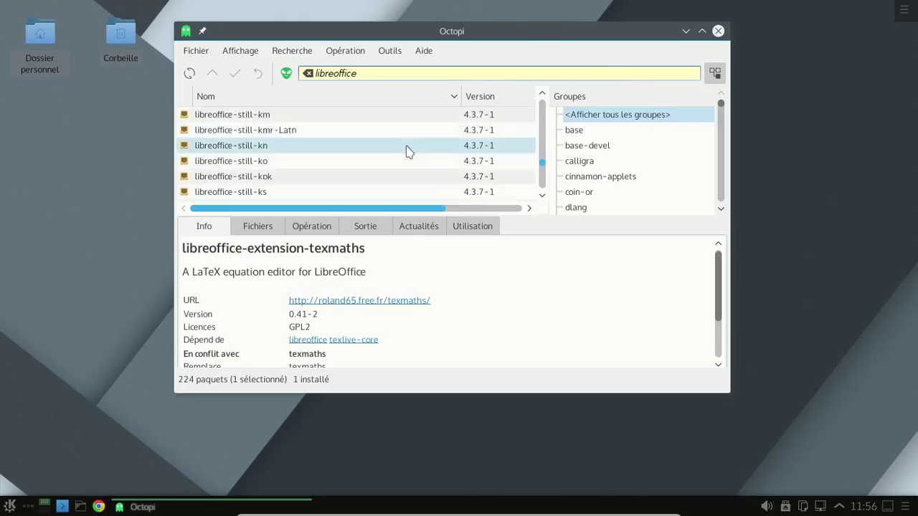
scroll(407, 150, "up", 9)
left_click(330, 149)
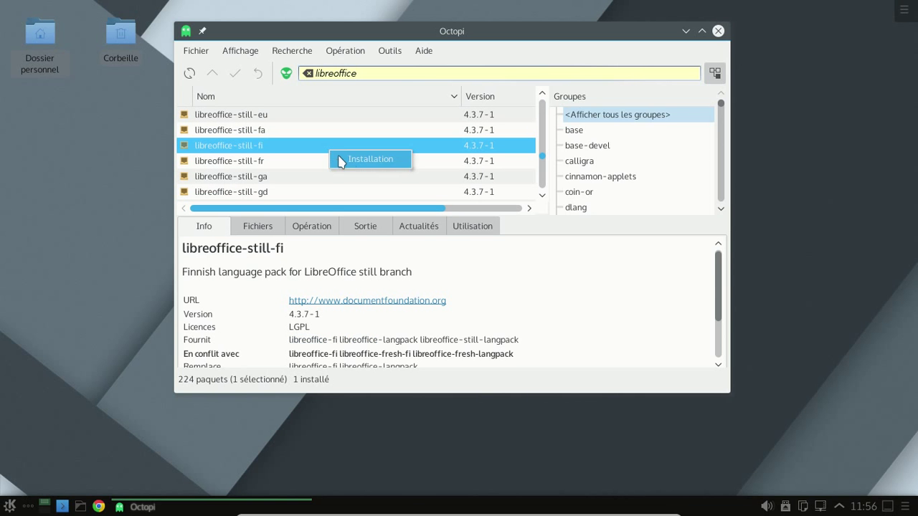
left_click(348, 160)
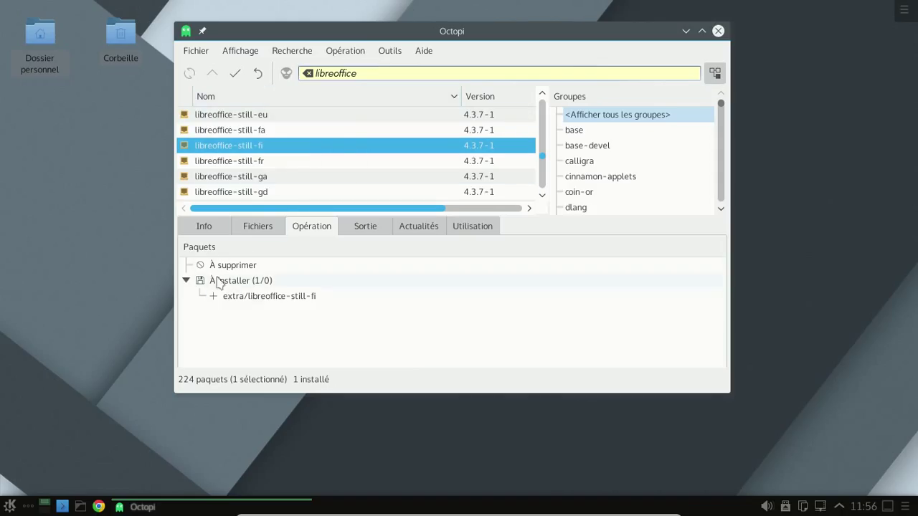
left_click(238, 296)
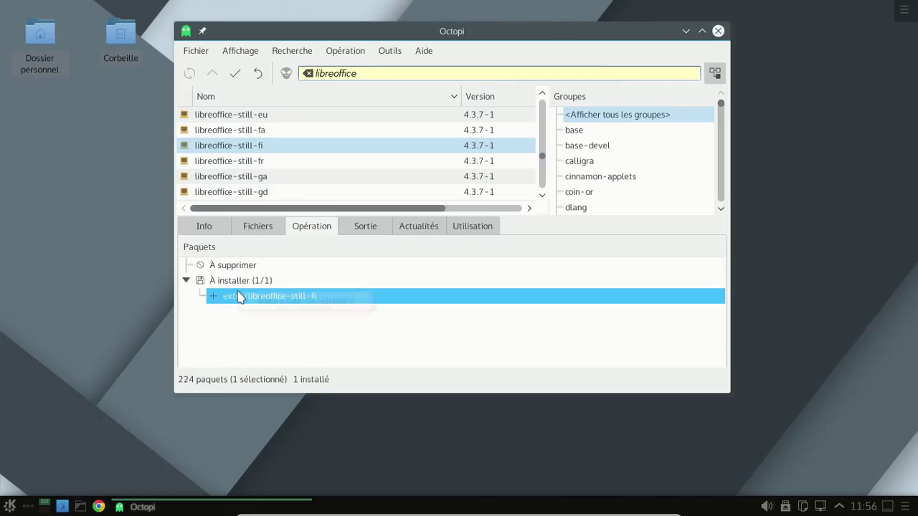
right_click(239, 294)
left_click(265, 306)
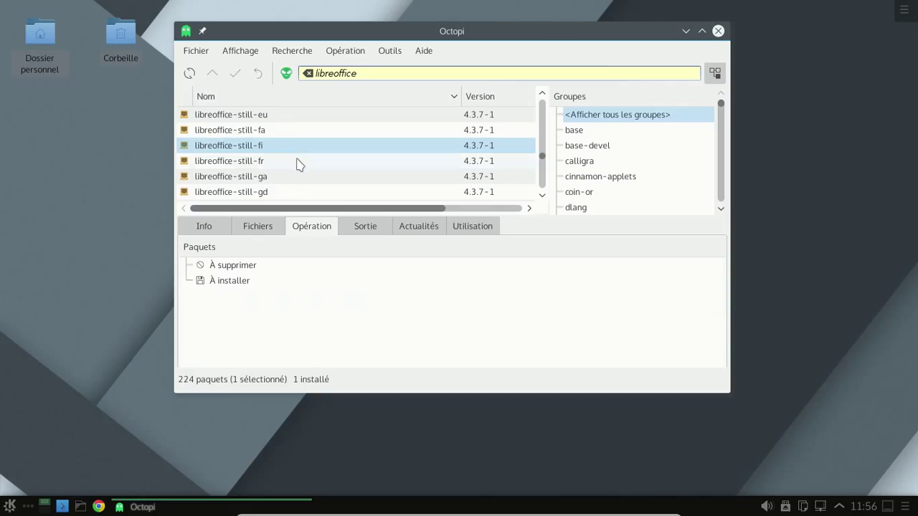
Step: Mark the French LibreOffice language pack, libreoffice-still-fr, for installation
left_click(301, 163)
right_click(301, 164)
left_click(311, 167)
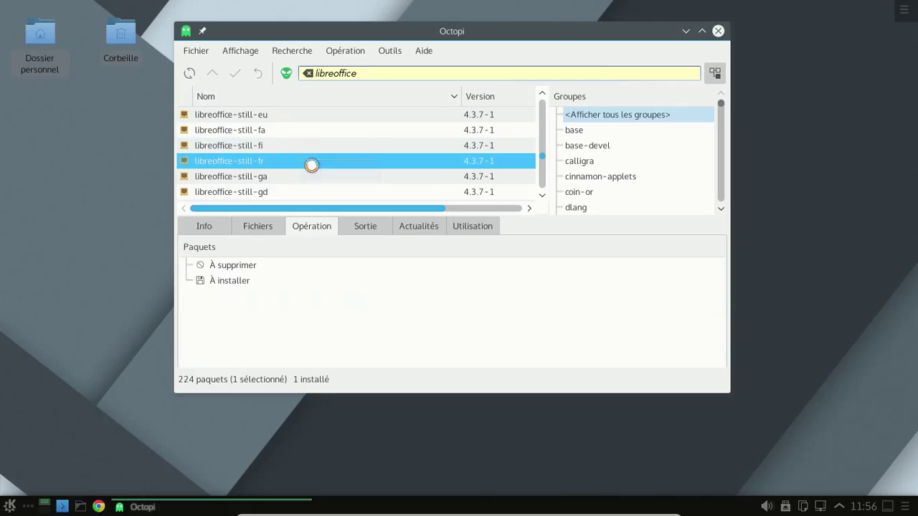
Step: Search the package list for "firefox" and mark the French language pack firefox-i18n-fr for installation
left_click_drag(375, 72, 314, 80)
type("firefox")
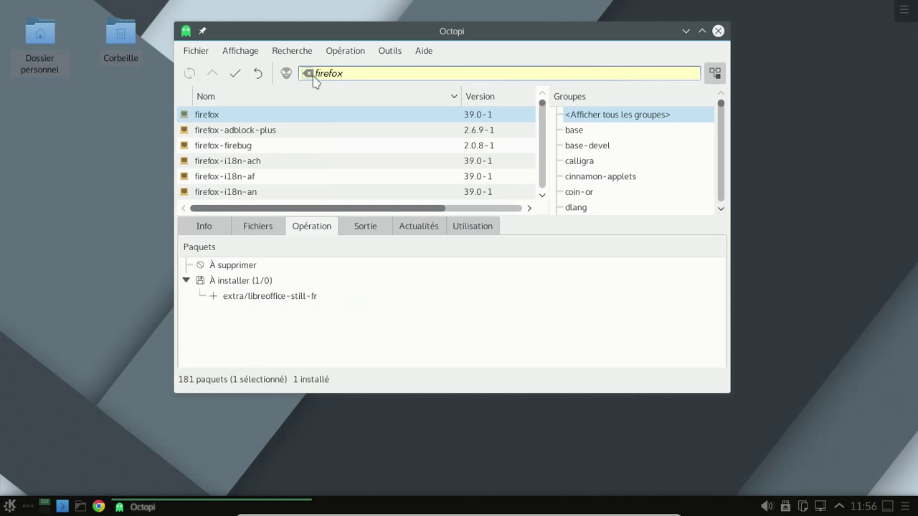
scroll(344, 149, "down", 1)
left_click(344, 149)
scroll(401, 157, "down", 12)
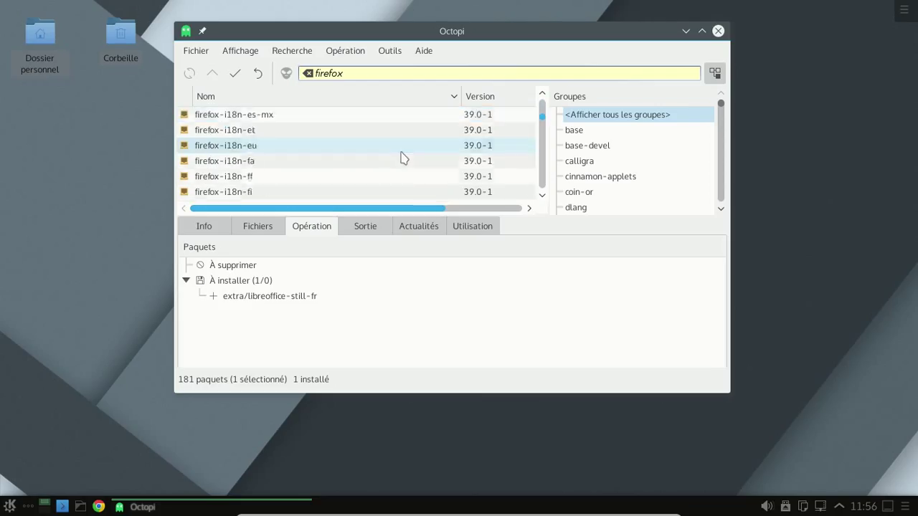
scroll(402, 158, "up", 2)
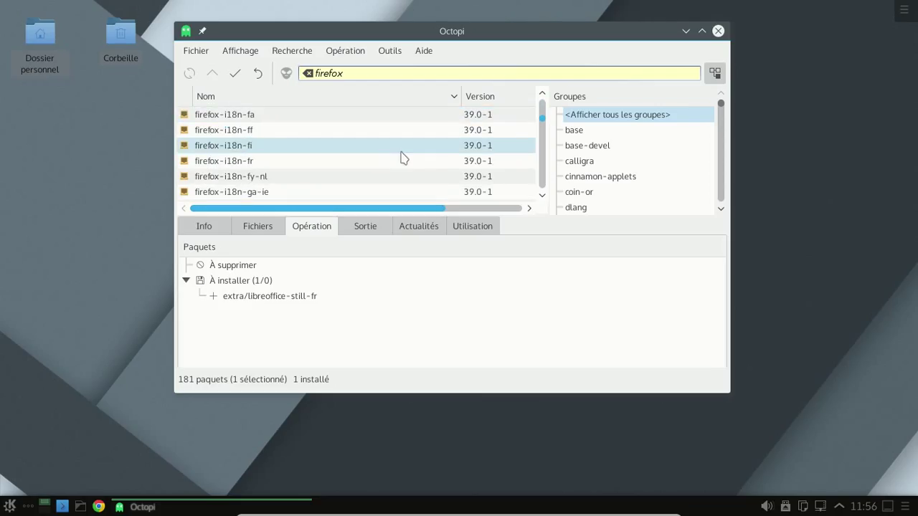
left_click(334, 163)
right_click(334, 163)
left_click(359, 170)
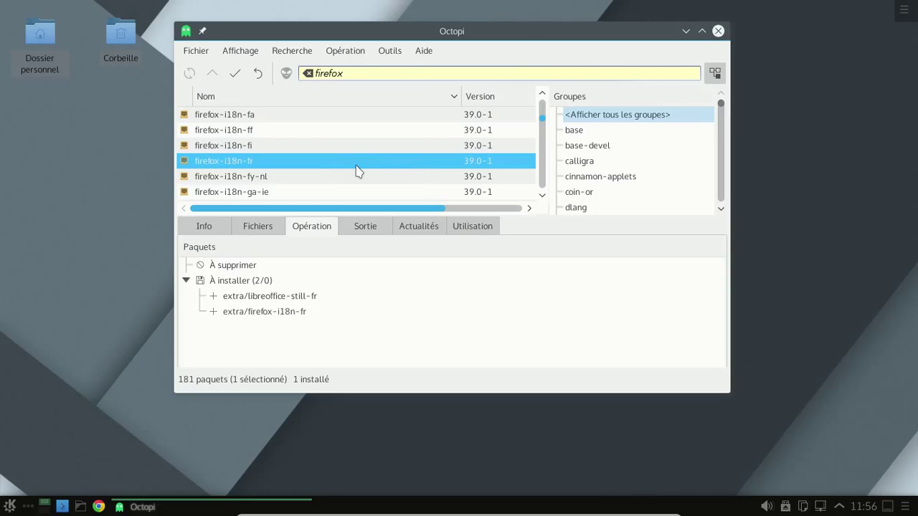
Step: Search the package list for "calligra" and mark the French language pack calligra-l10n-fr for installation
left_click_drag(366, 74, 316, 74)
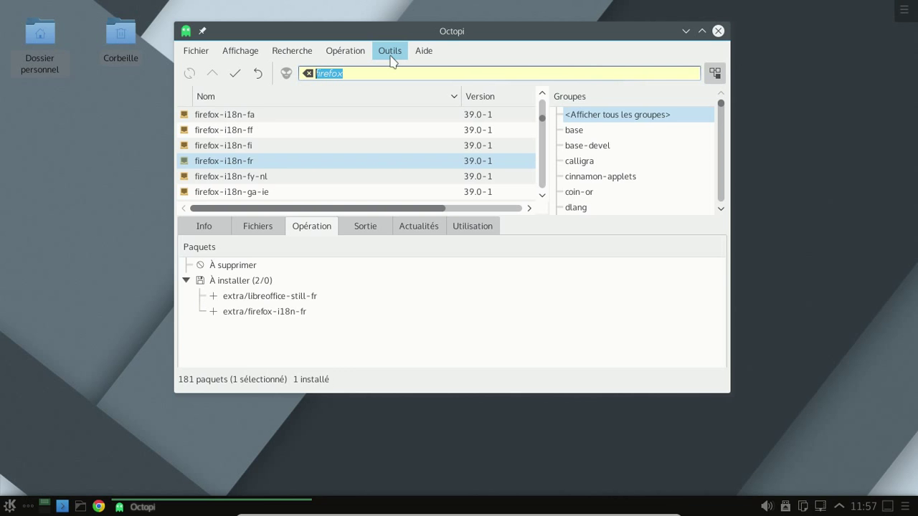
key("BackSpace")
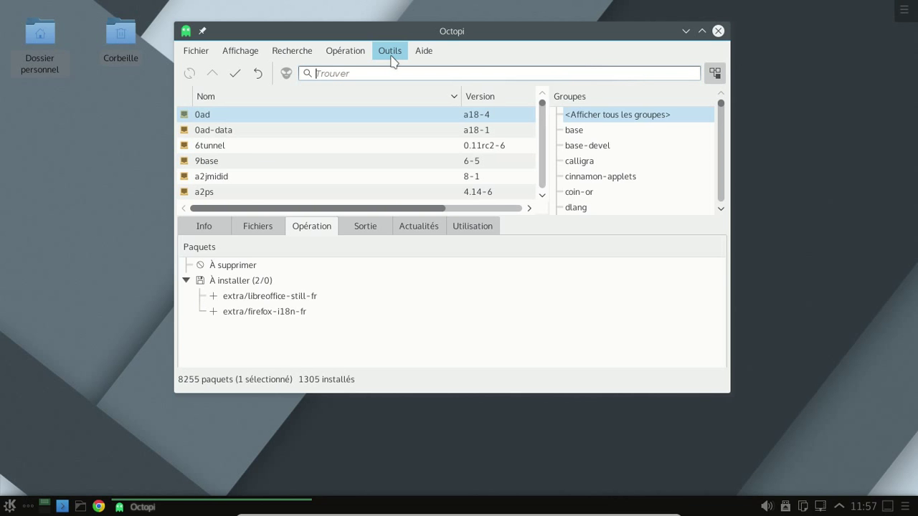
type("calli")
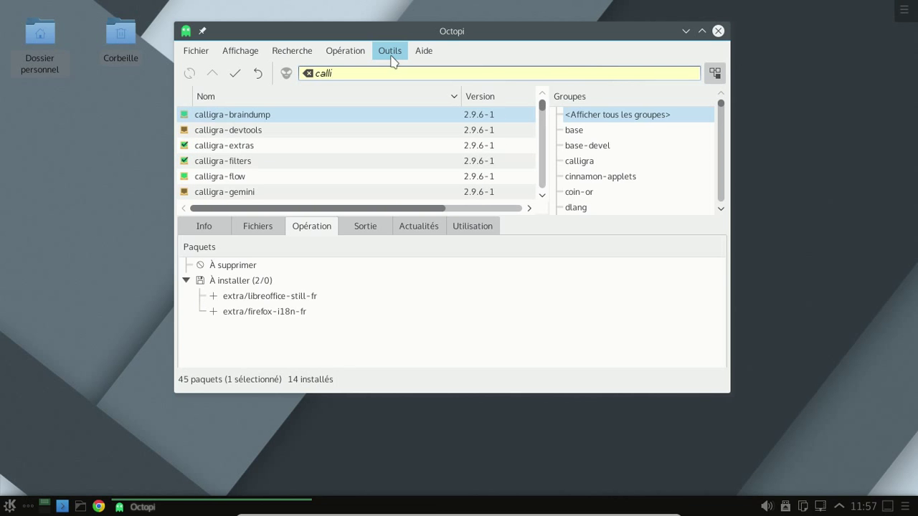
type("gra")
scroll(356, 135, "down", 1)
scroll(356, 135, "down", 5)
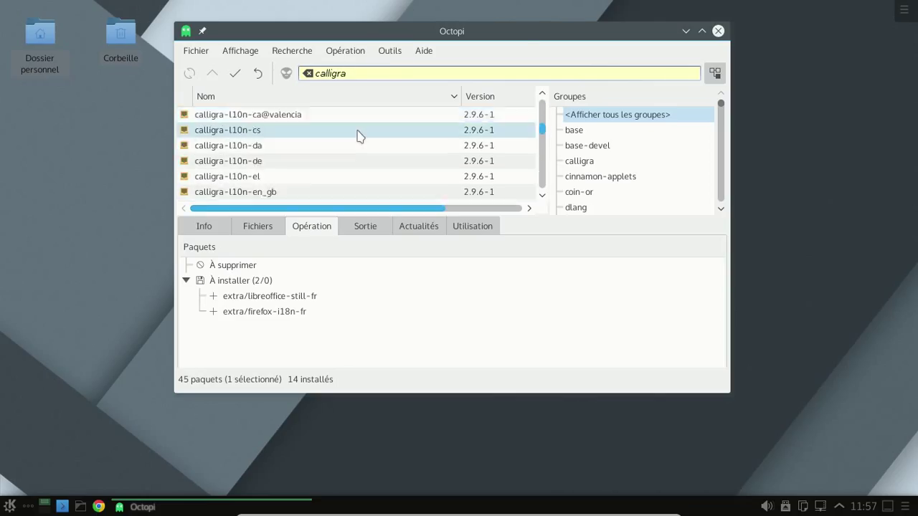
left_click(286, 165)
right_click(285, 166)
left_click(290, 172)
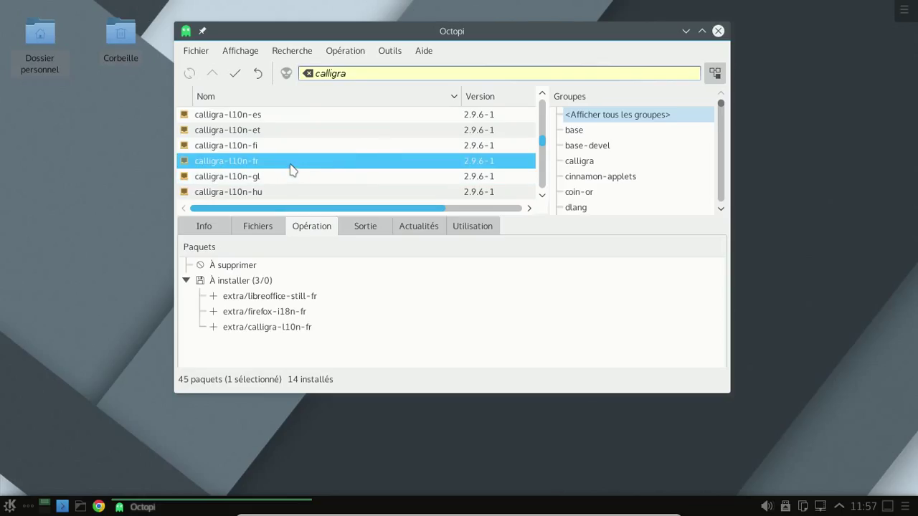
Step: Clear the package search and confirm installing the three marked French language packs directly, without a terminal
left_click_drag(358, 75, 311, 75)
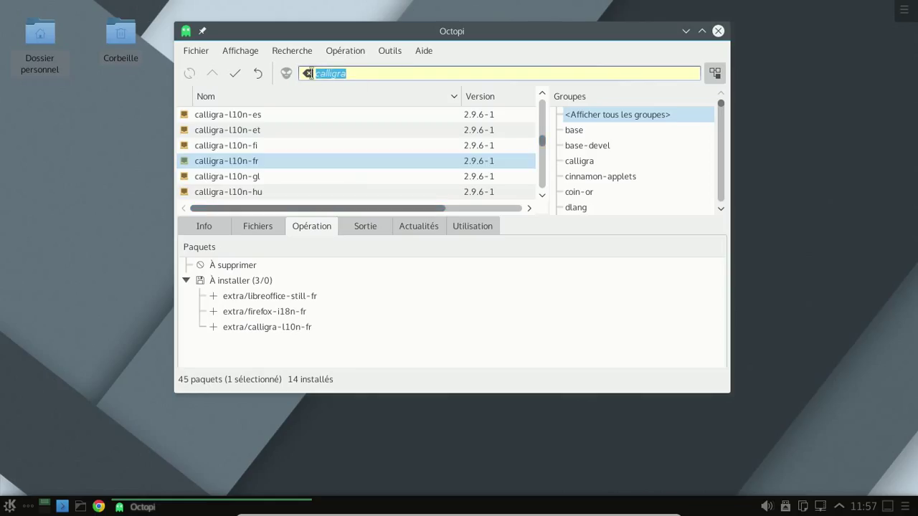
key("BackSpace")
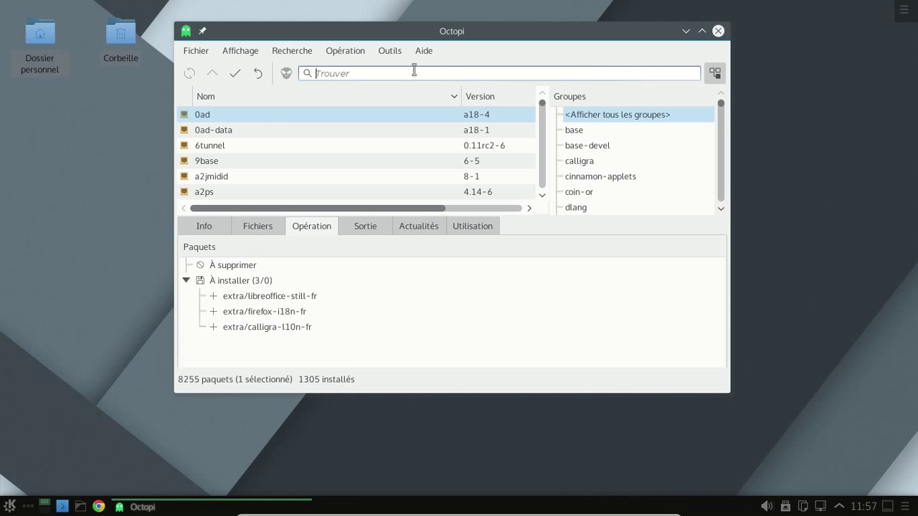
left_click(234, 74)
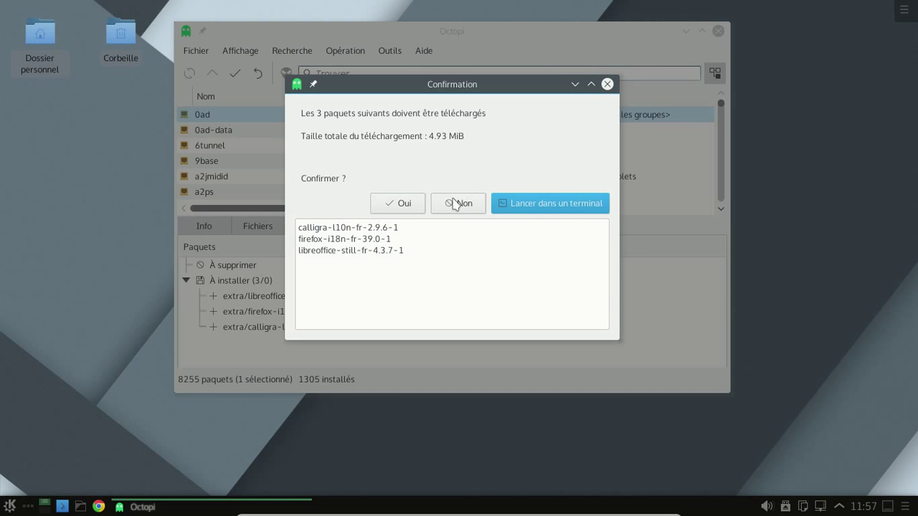
left_click(391, 205)
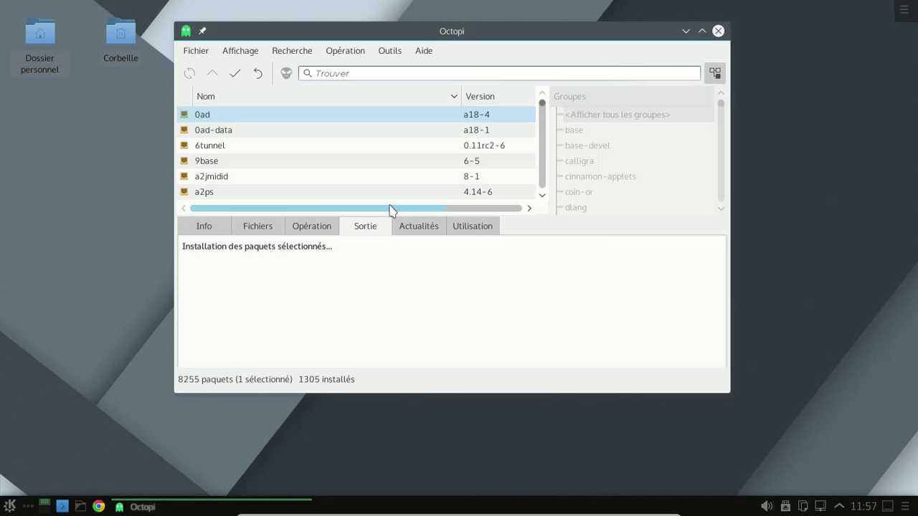
Step: Authorise the package installation with the root password and close Octopi once the packs are installed
left_click_drag(413, 171, 572, 95)
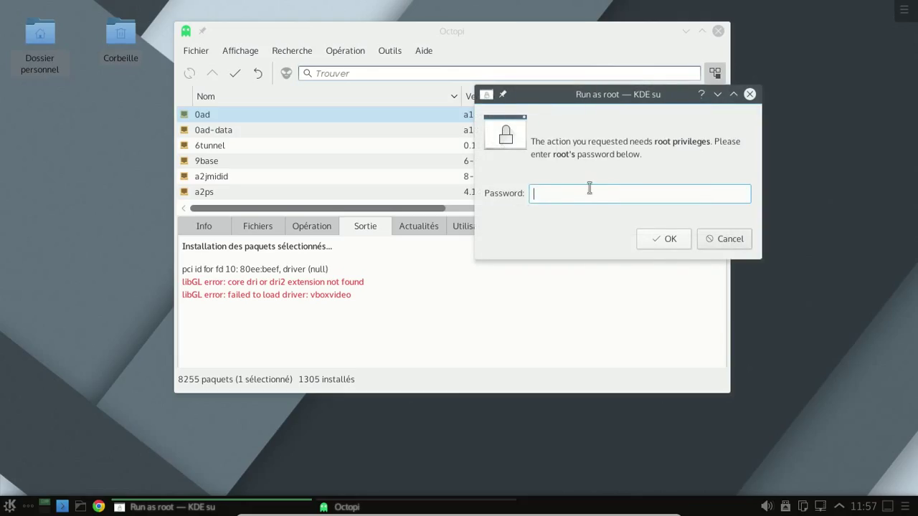
type("********")
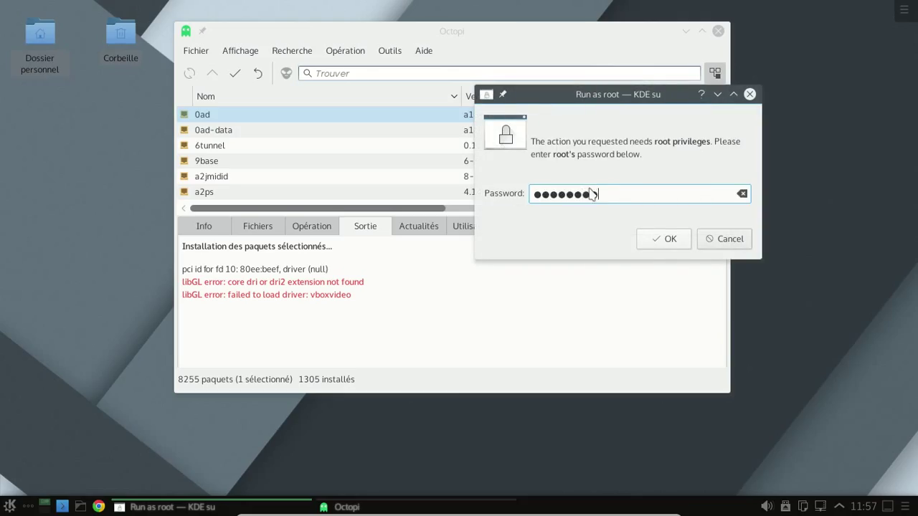
key("Return")
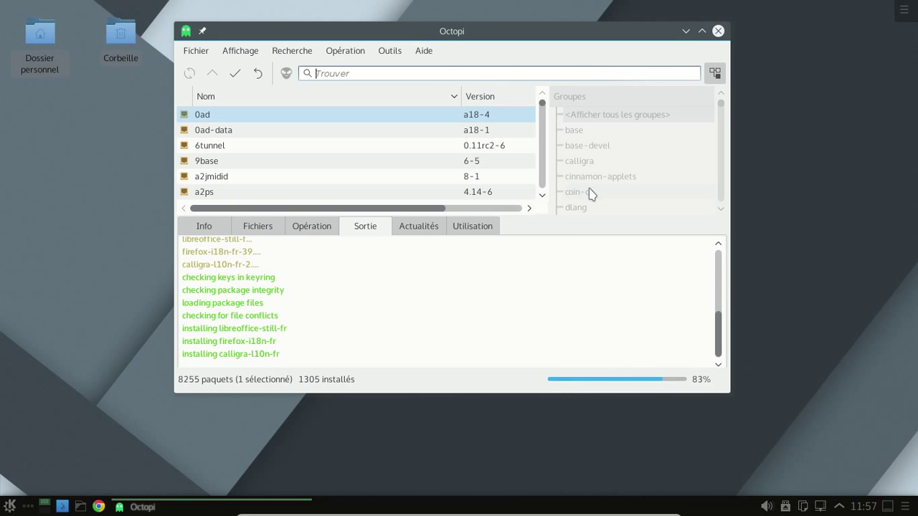
left_click(718, 32)
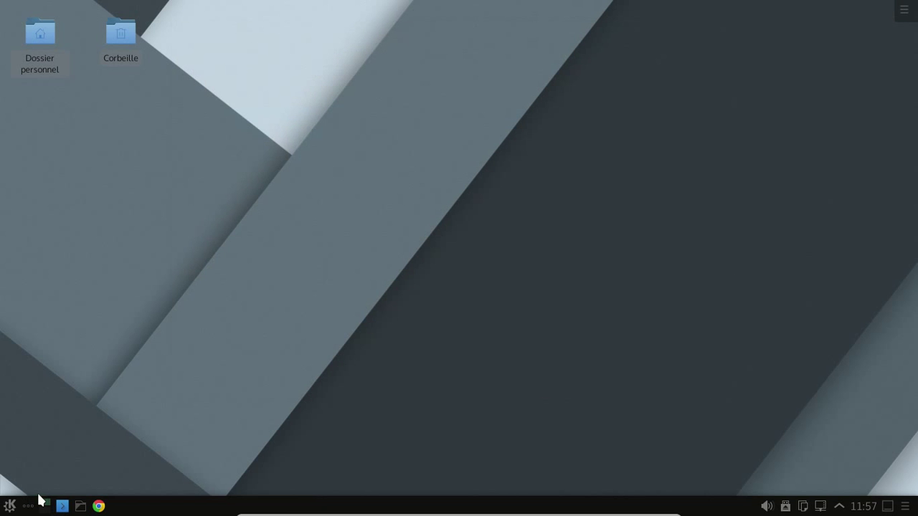
Step: Find and launch Firefox, and close its Mozilla first-run tab
left_click(8, 507)
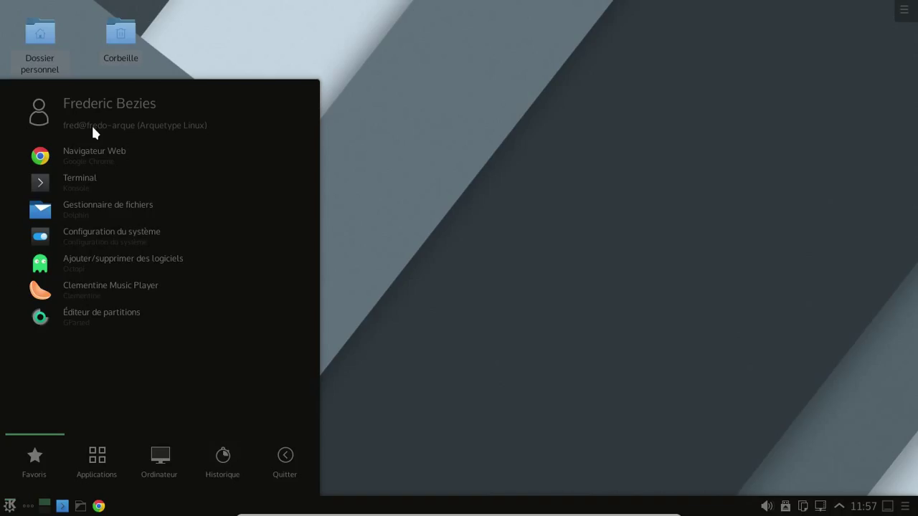
type("firefox")
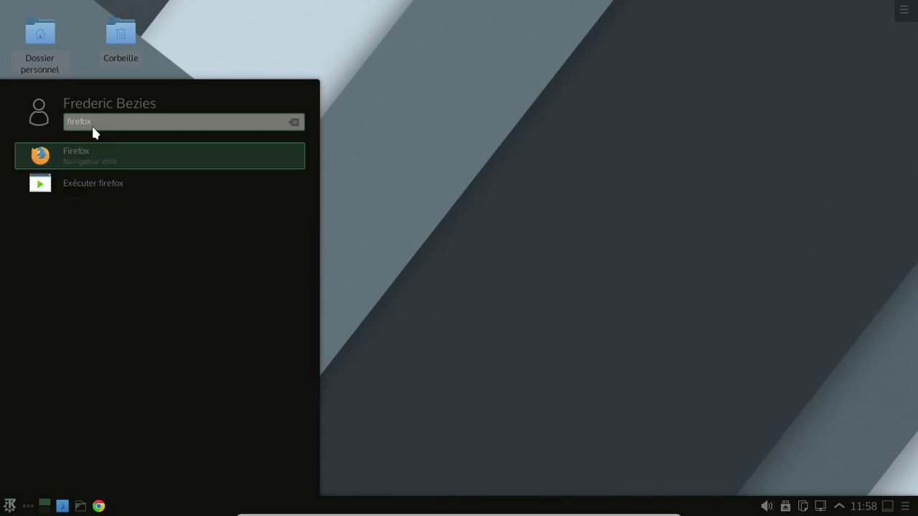
key("Return")
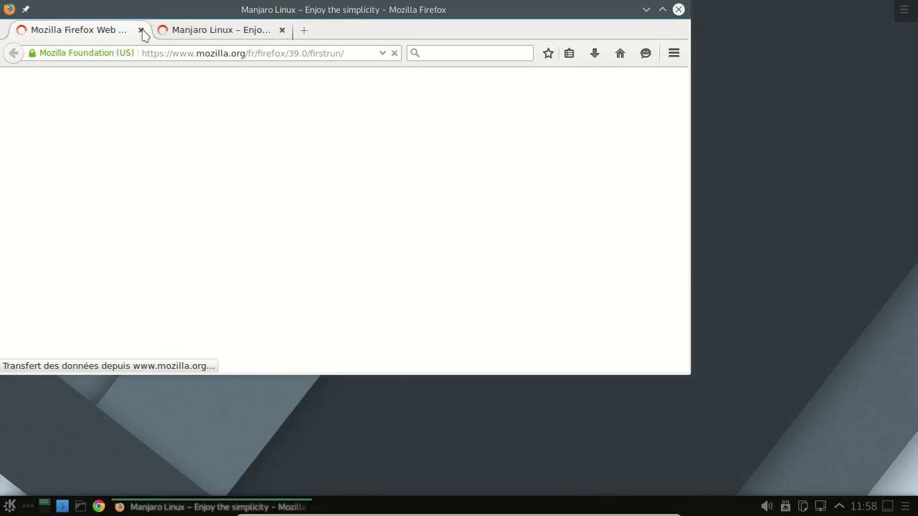
left_click(142, 31)
Step: Replace the Manjaro address with arquetype.org and load the Arquetype website
left_click(465, 53)
left_click(236, 53)
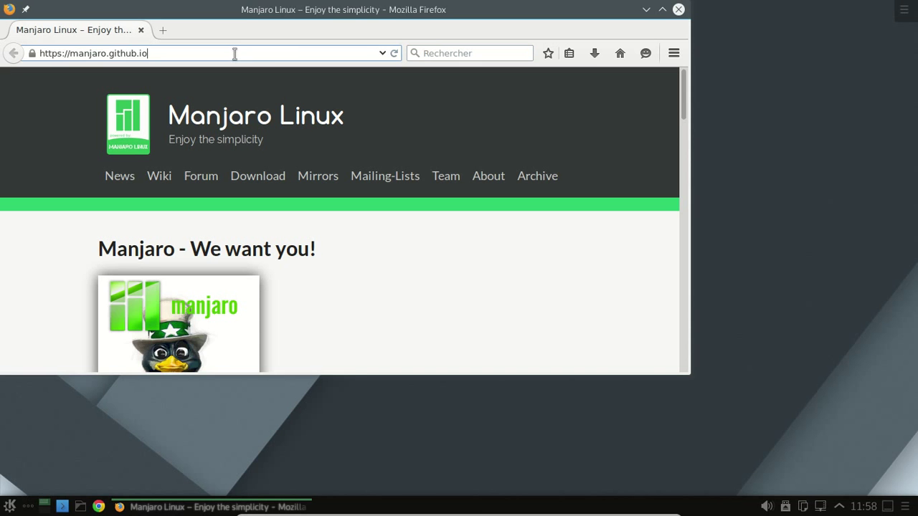
double_click(251, 54)
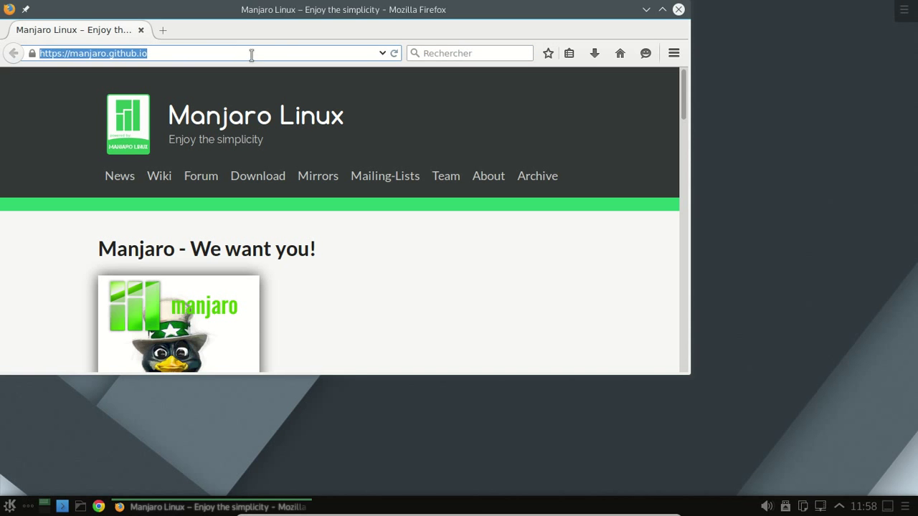
type("aq")
type("rquetypo")
type(".org")
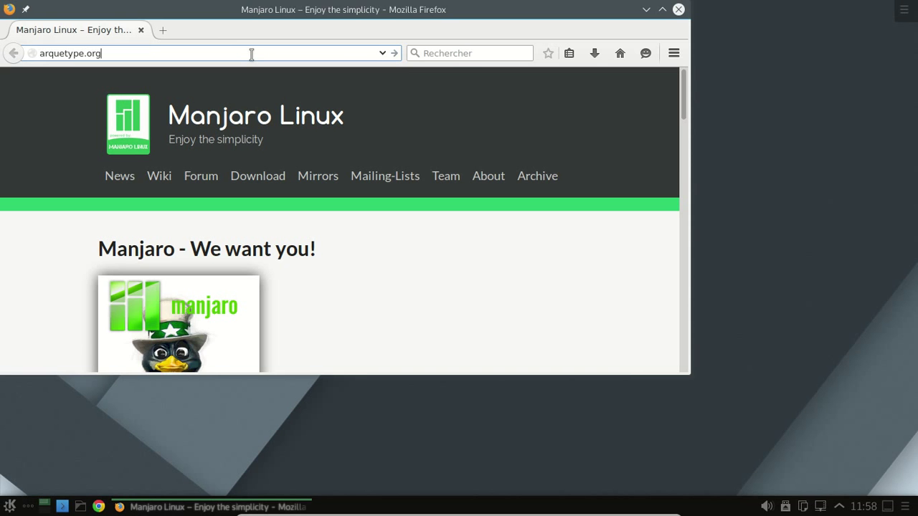
key("Return")
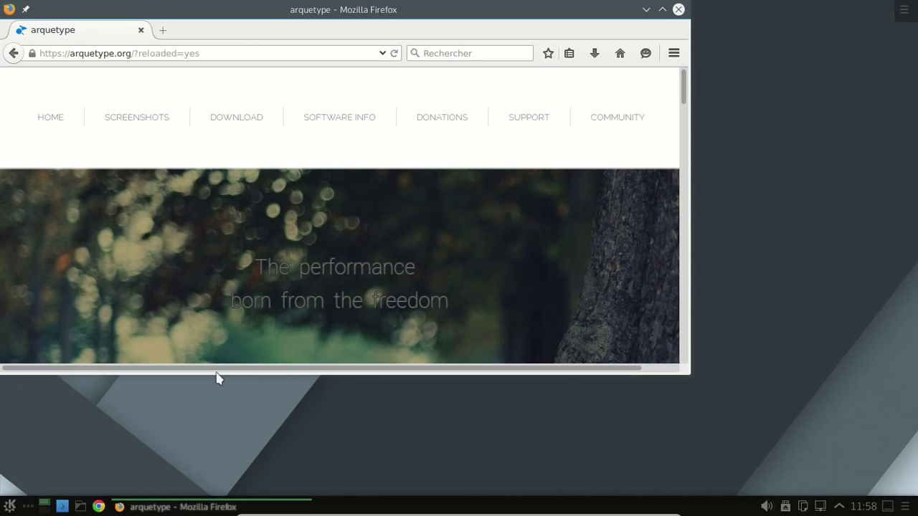
Step: Launch Google Chrome and complete its first-run dialog without making it the default browser
left_click(99, 507)
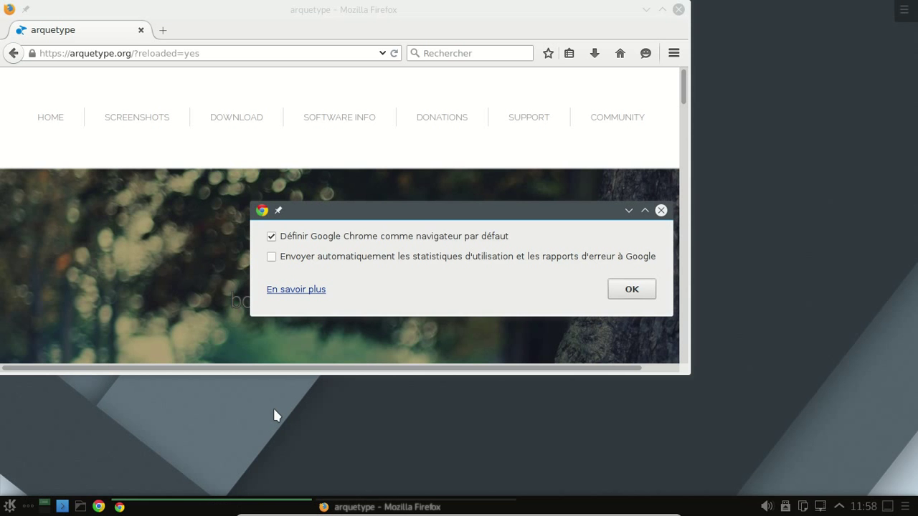
left_click(378, 242)
left_click(626, 288)
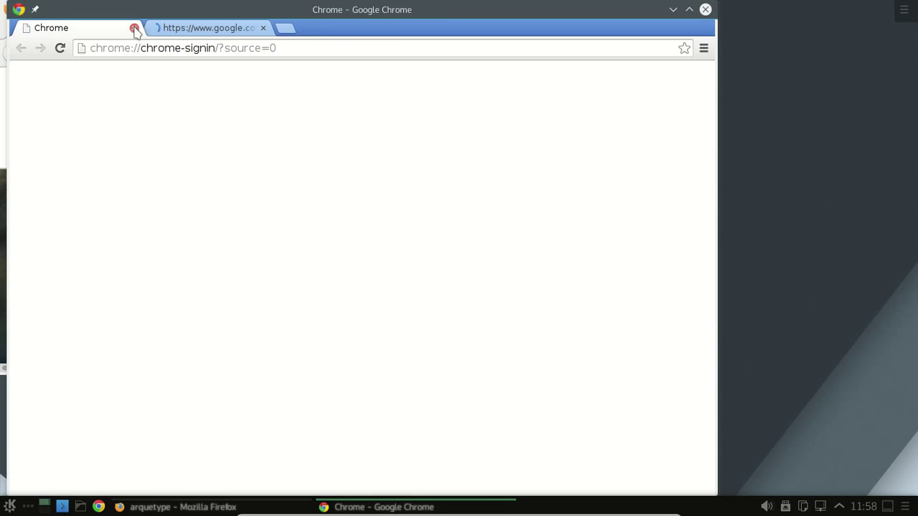
Step: Close Chrome's sign-in tab, and close both the Chrome and Firefox windows
left_click(134, 28)
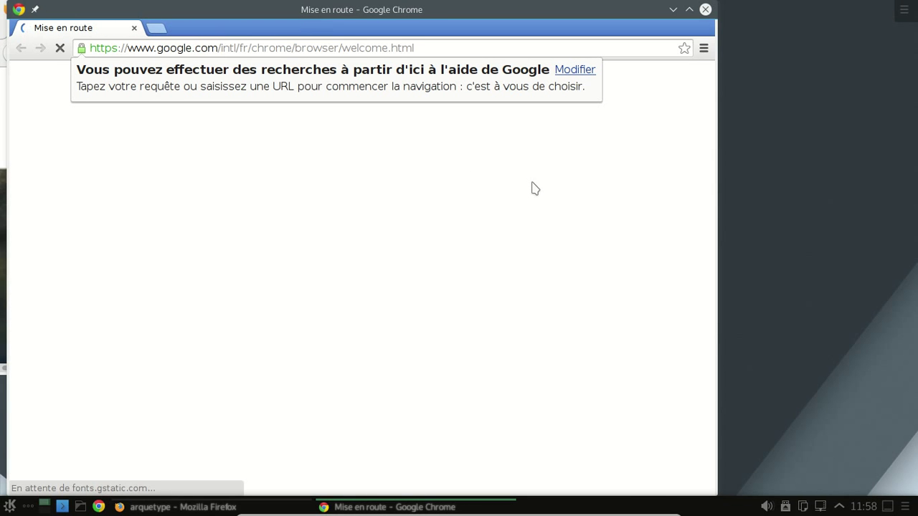
left_click(705, 9)
left_click(679, 10)
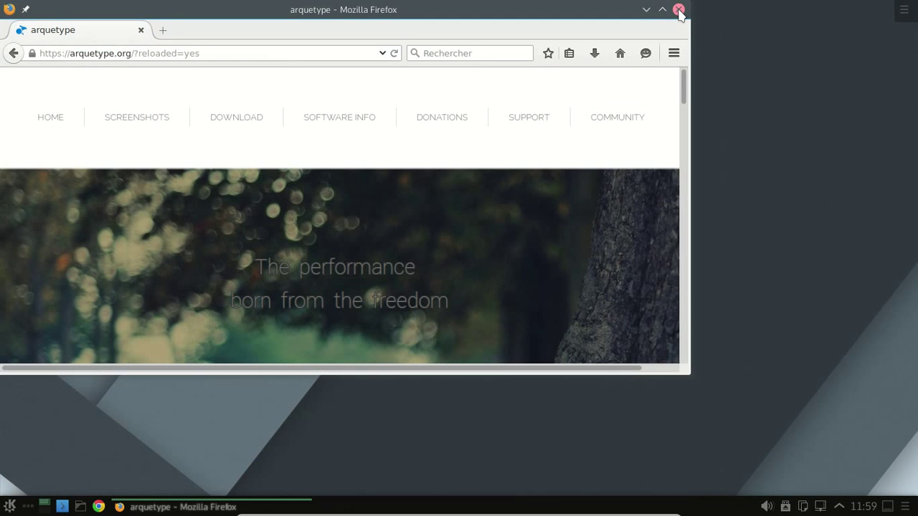
Step: Search the installed applications for "libre" and launch LibreOffice Writer
left_click(8, 506)
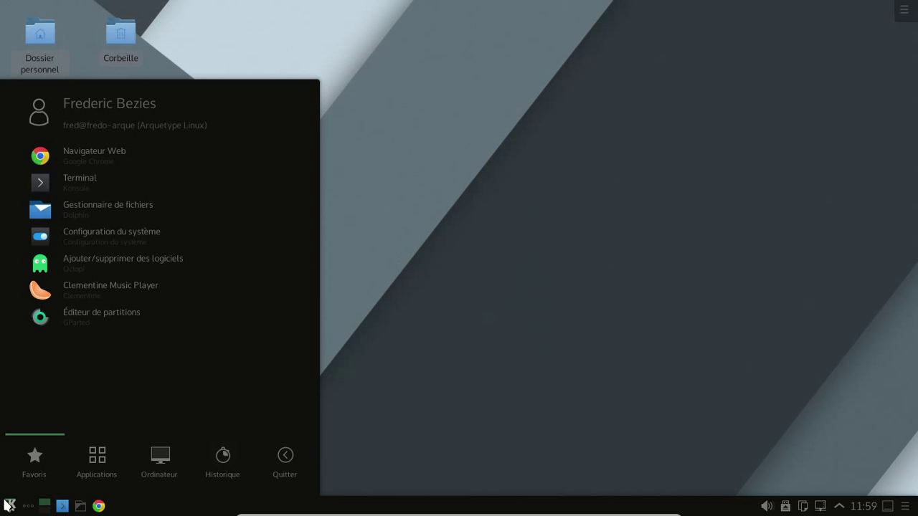
type("libre")
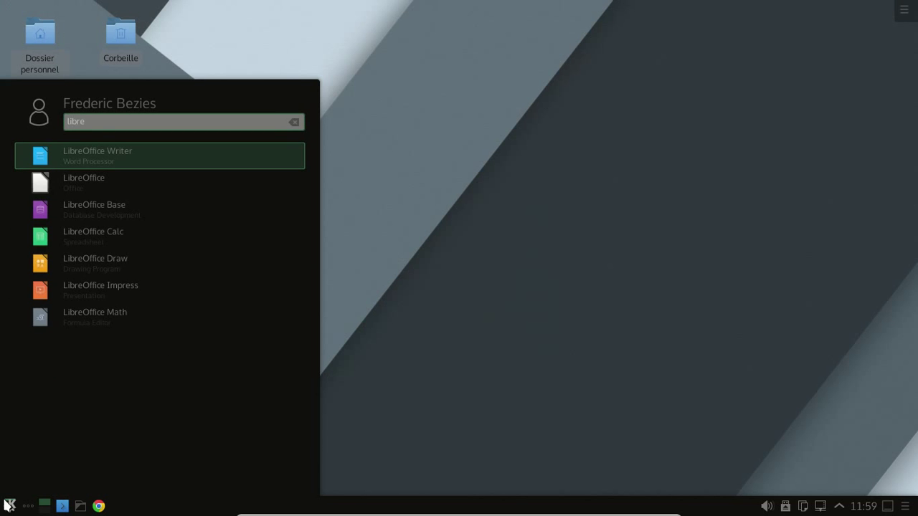
key("Return")
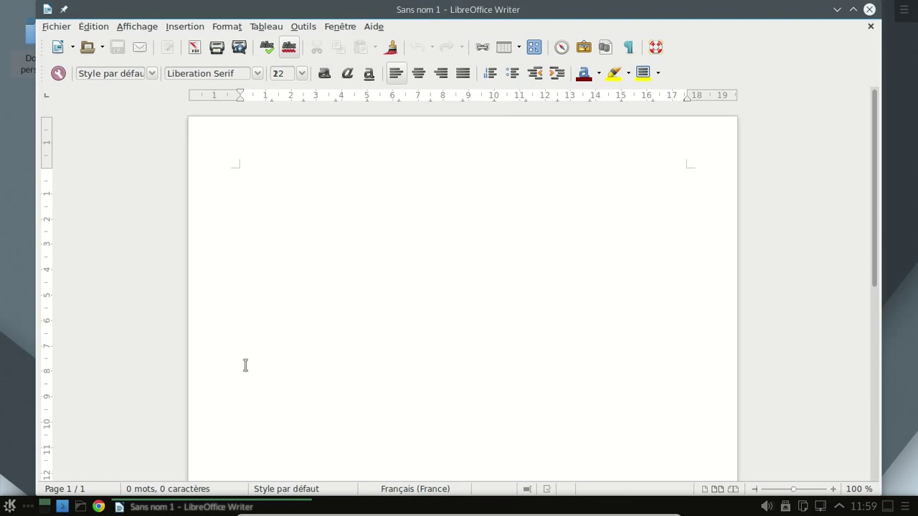
Step: View the LibreOffice version information, and close it together with Writer
left_click(375, 26)
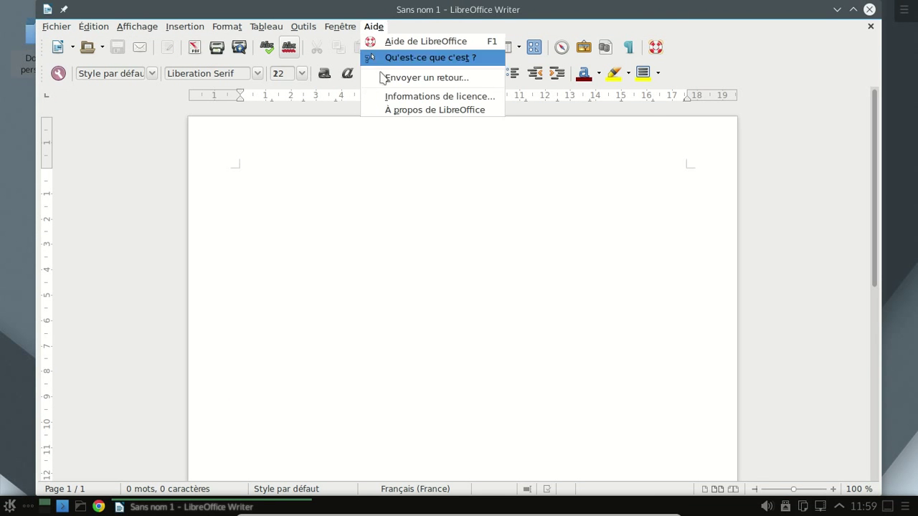
left_click(401, 111)
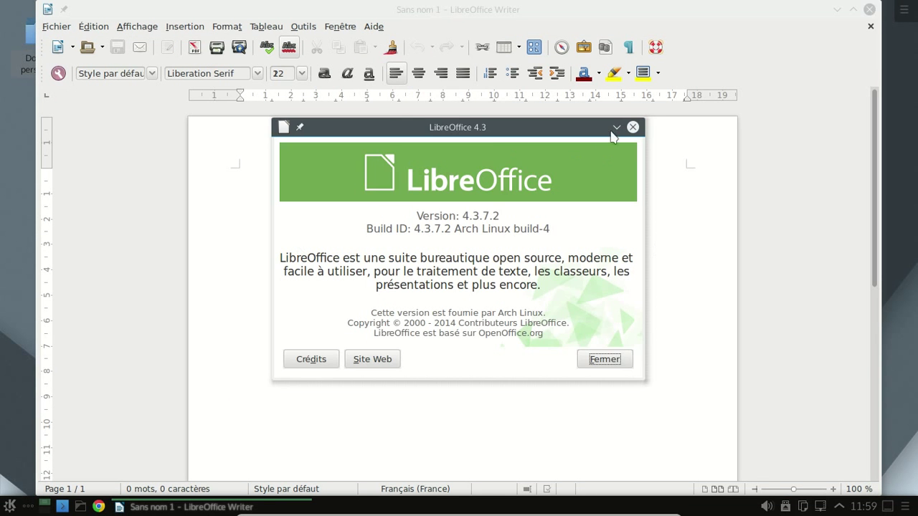
left_click(632, 127)
left_click(869, 9)
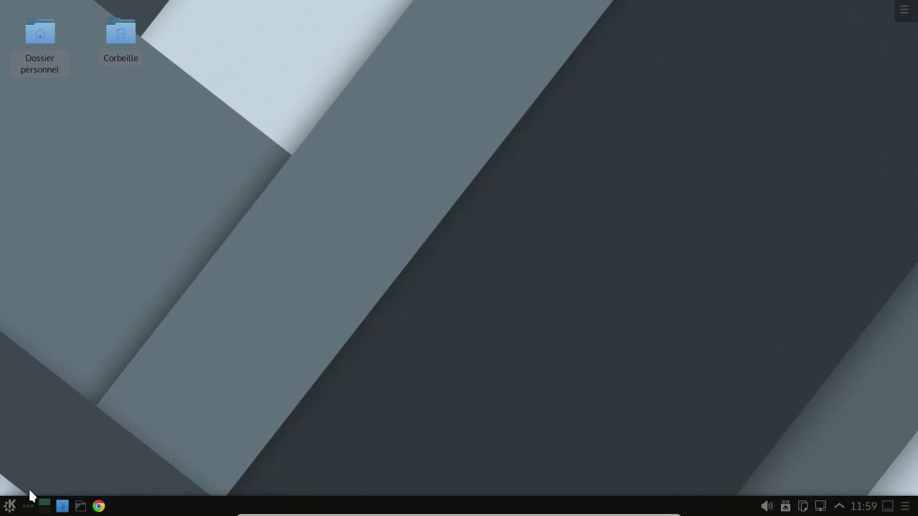
Step: Browse the programs in the Utilitaires category of the application launcher
left_click(10, 506)
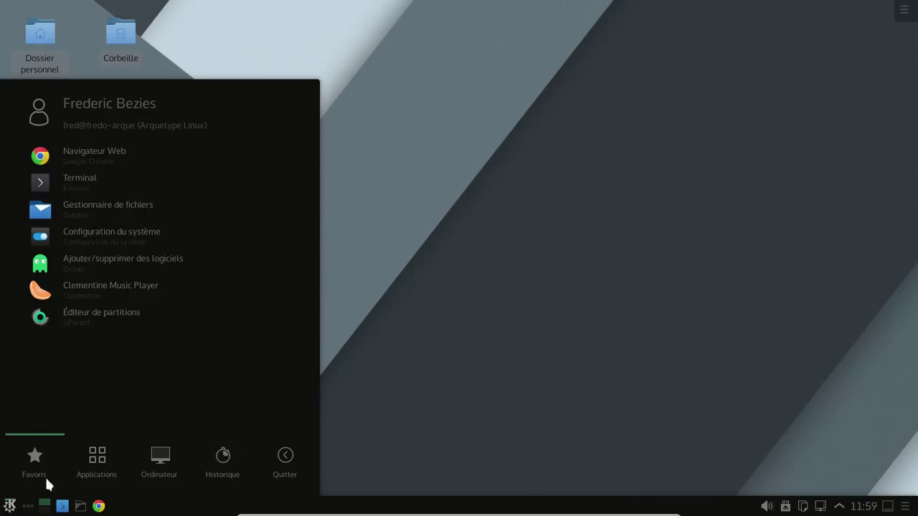
mouse_move(86, 459)
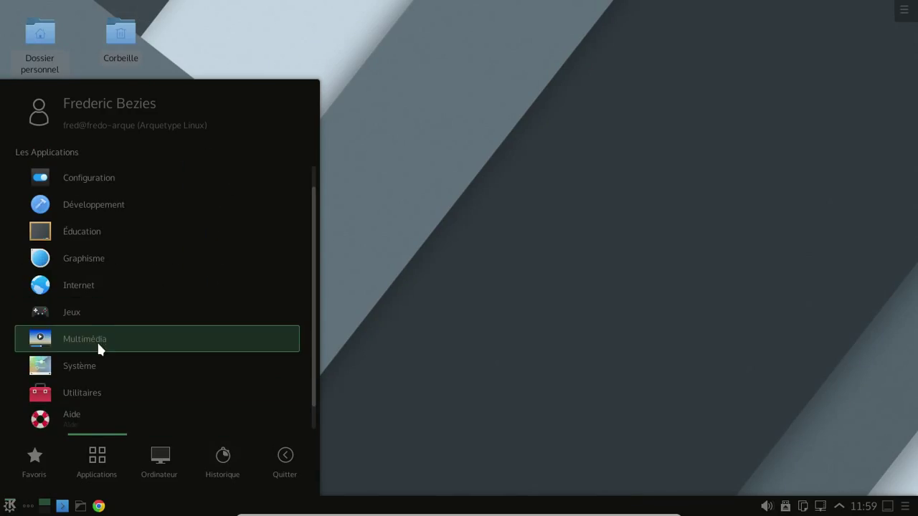
left_click(79, 398)
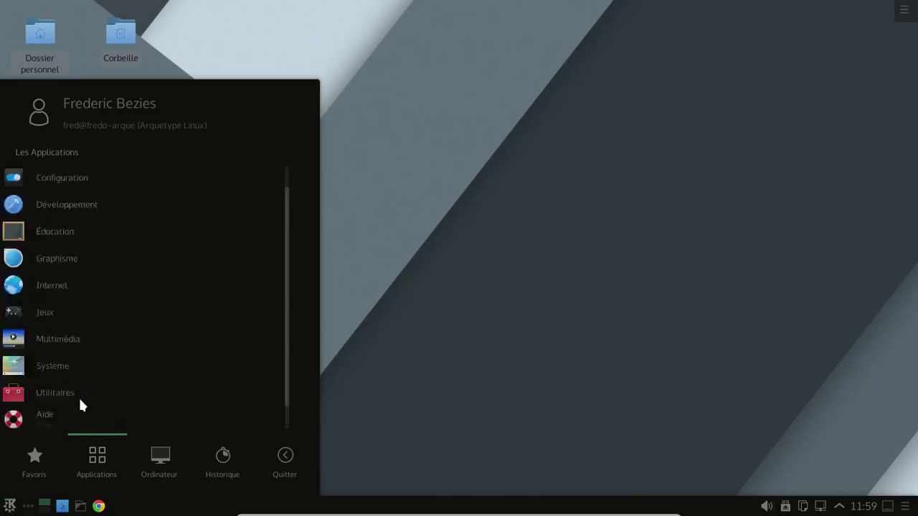
scroll(260, 186, "down", 1)
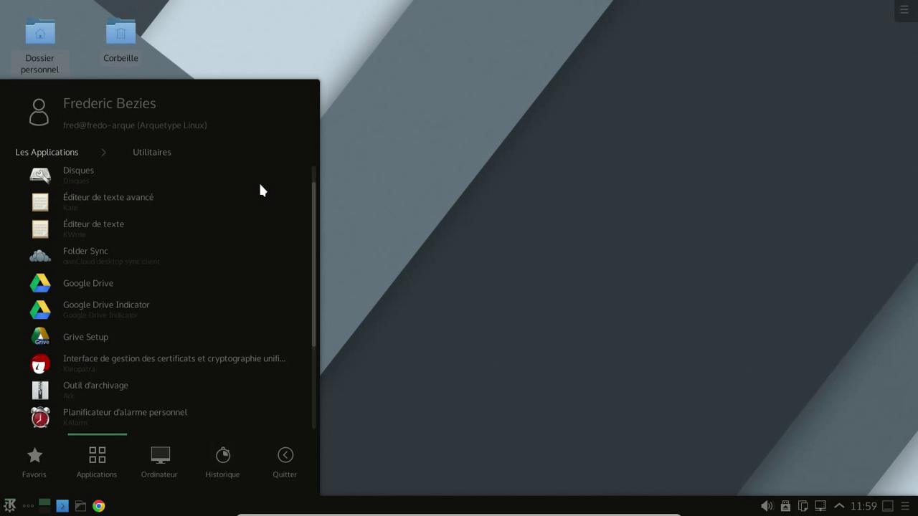
scroll(212, 294, "down", 1)
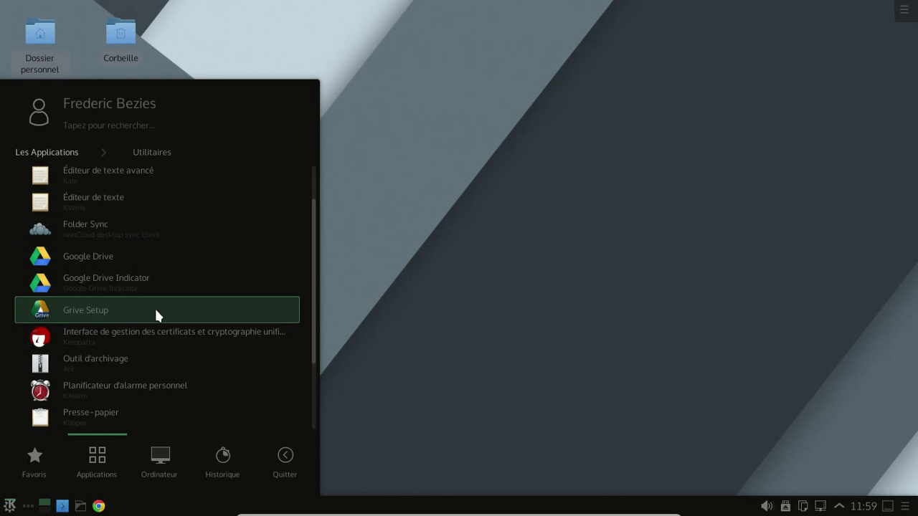
scroll(151, 316, "down", 1)
scroll(151, 315, "down", 1)
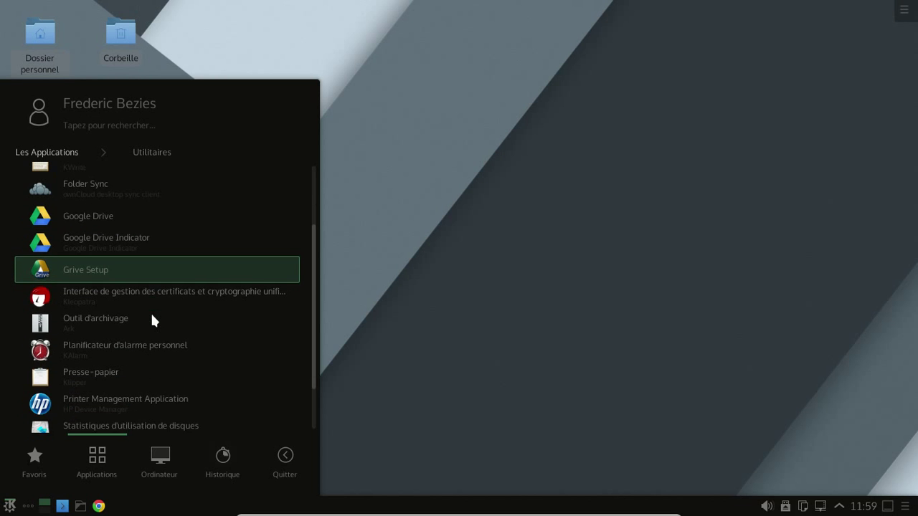
scroll(149, 325, "down", 1)
scroll(149, 324, "down", 2)
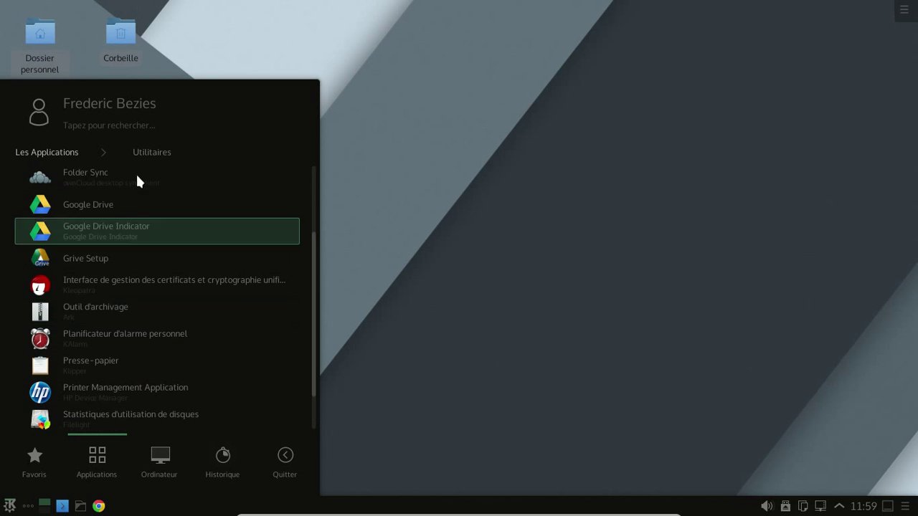
Step: Browse the programs in the Graphisme category of the application launcher, and close the launcher
left_click(68, 155)
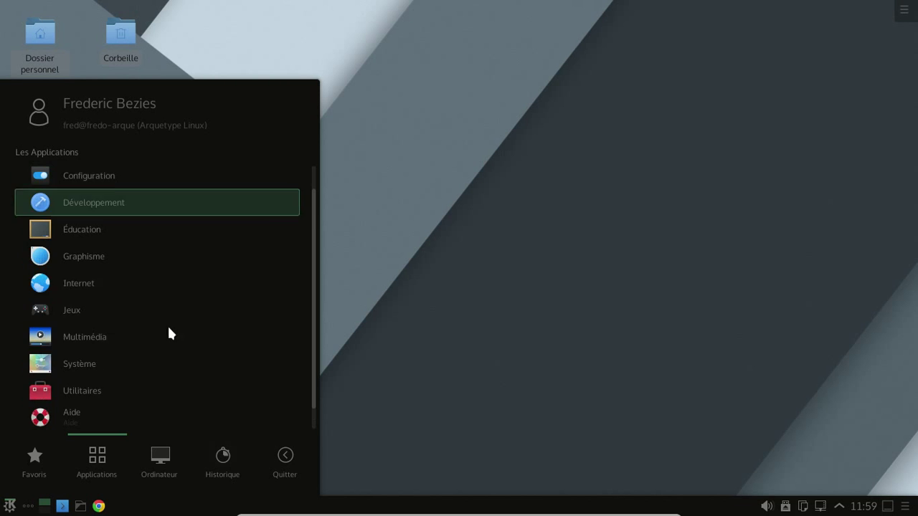
left_click(149, 258)
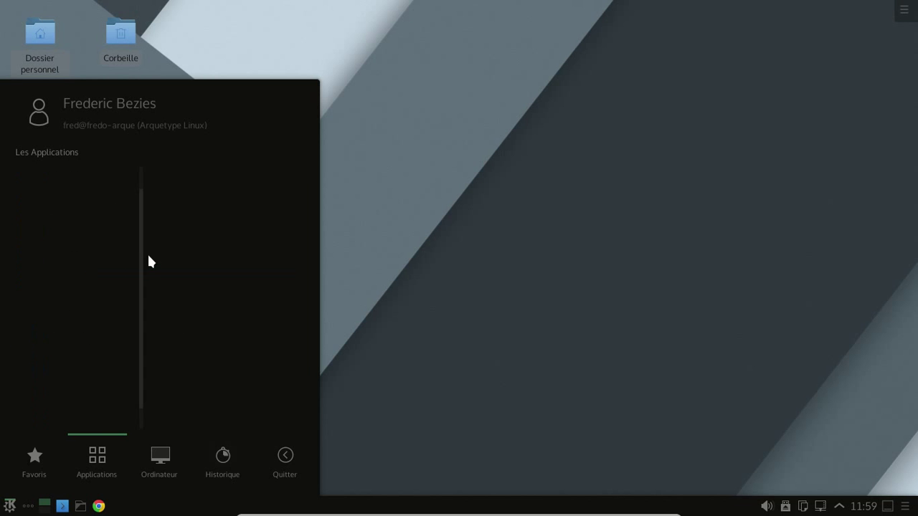
scroll(207, 223, "down", 1)
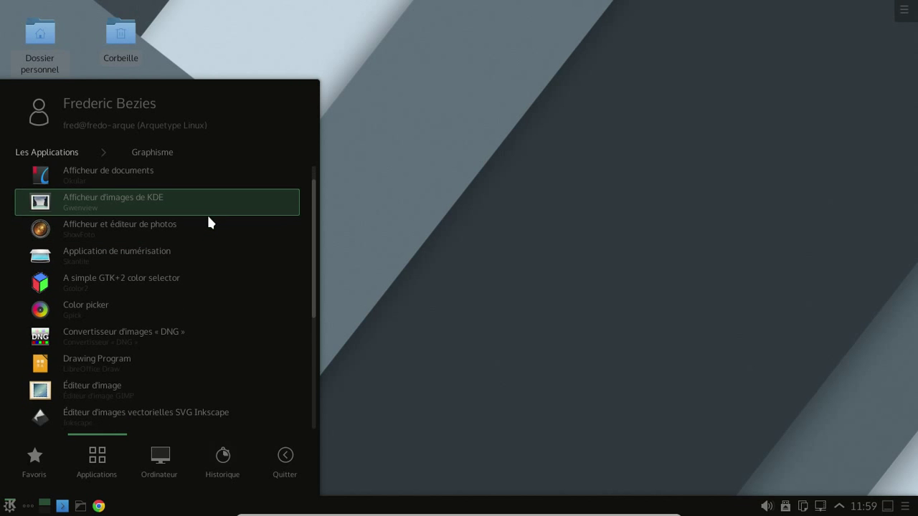
scroll(208, 223, "down", 4)
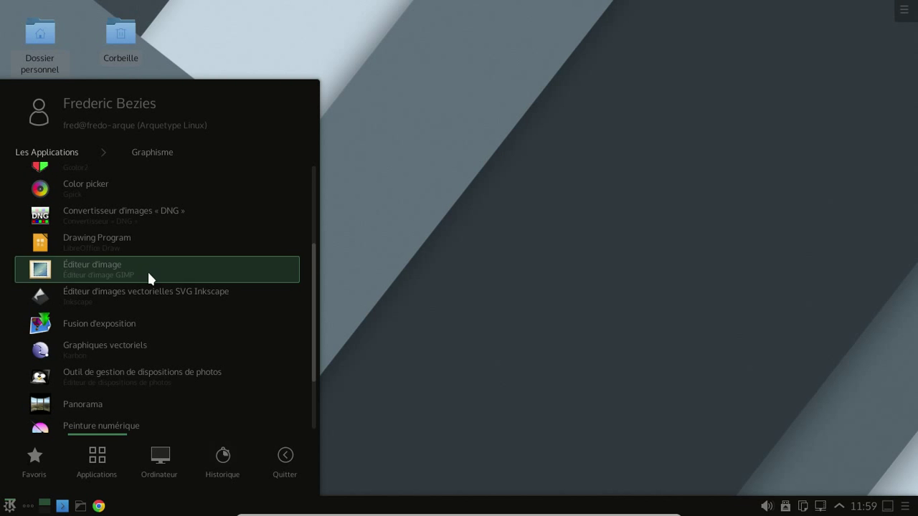
scroll(213, 293, "down", 2)
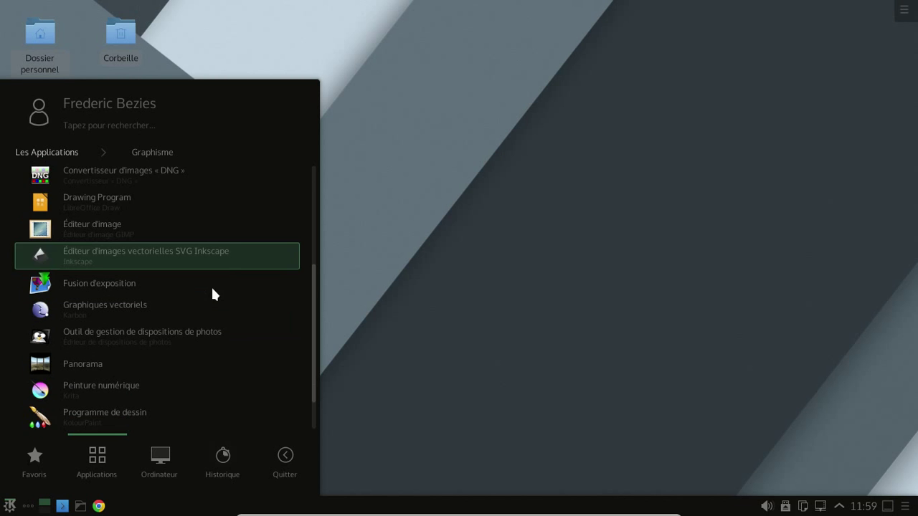
scroll(168, 389, "down", 2)
scroll(270, 240, "up", 1)
left_click(436, 107)
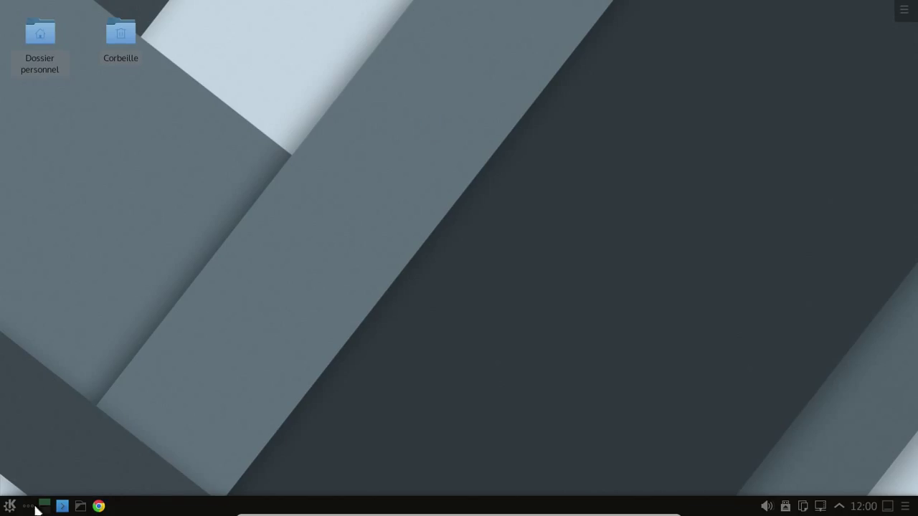
left_click(10, 505)
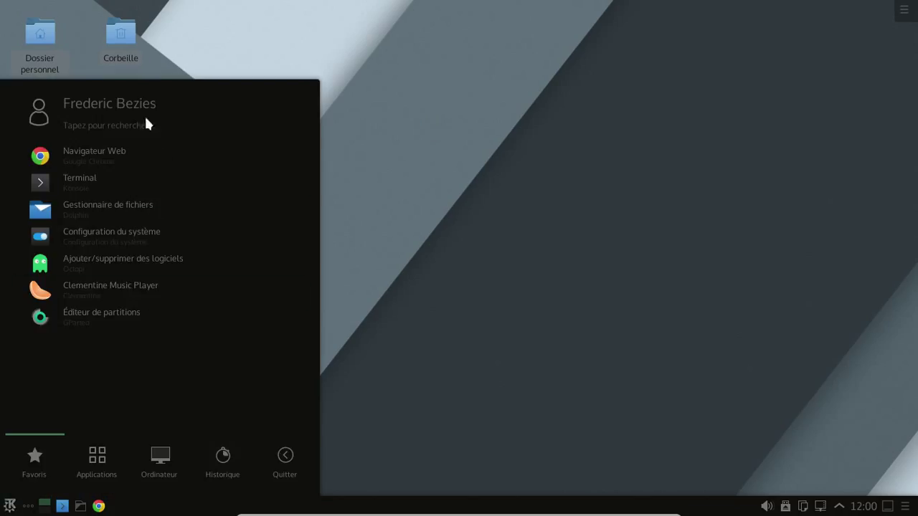
left_click(384, 128)
Step: Launch Google Chrome, replace its sign-in tab with a new one, and load kernel.org
left_click(98, 507)
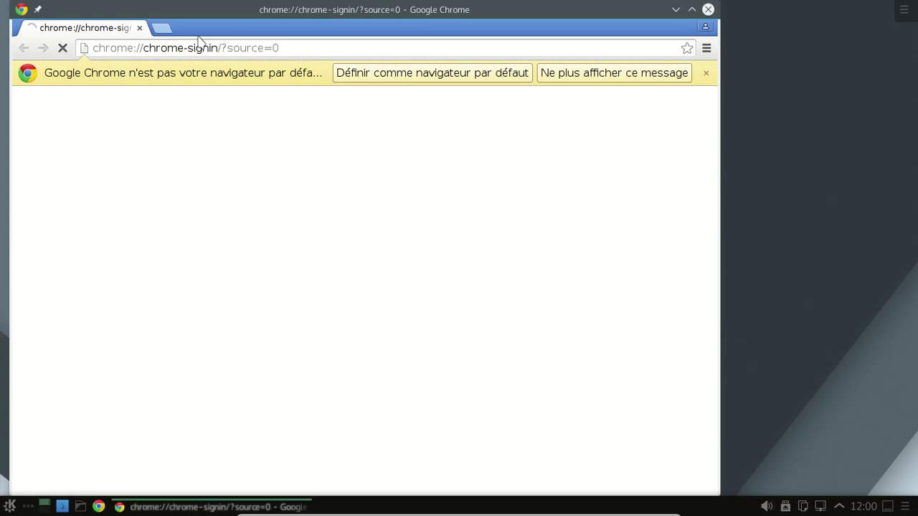
left_click(162, 27)
left_click(137, 27)
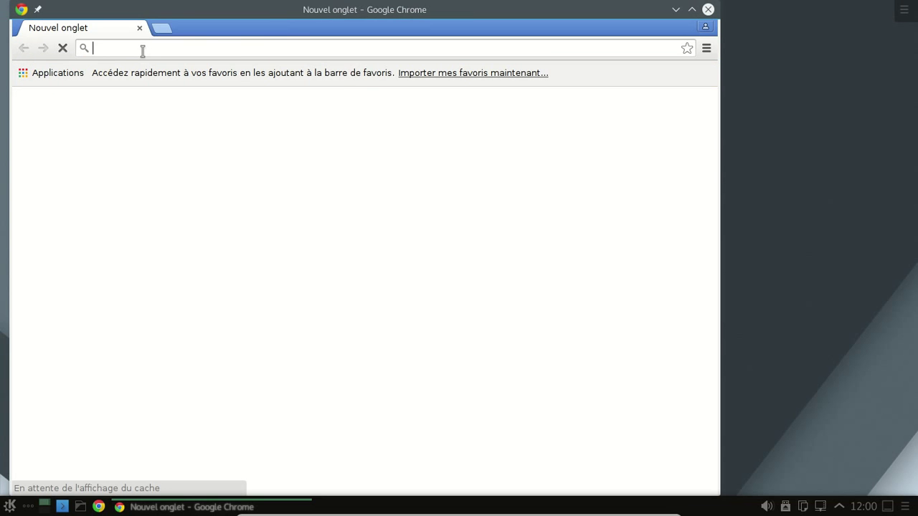
type("kernel.org")
key("Return")
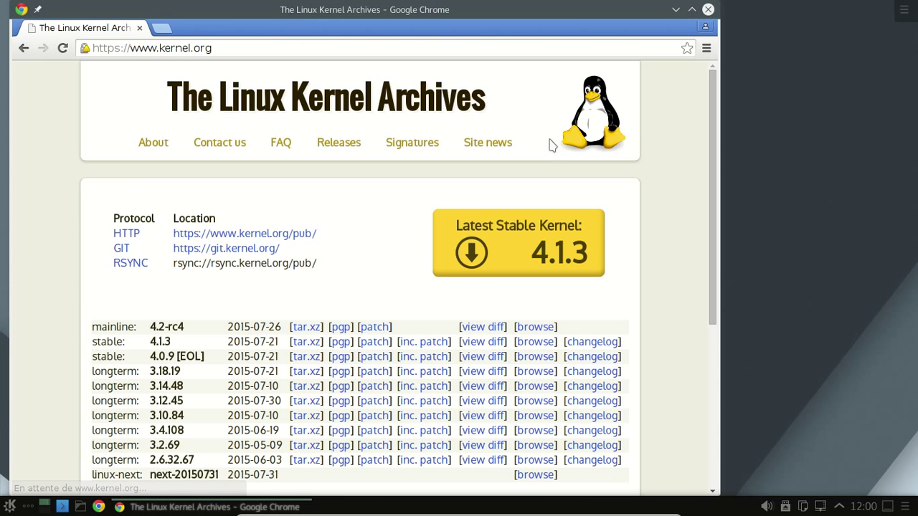
Step: Decline the page translation and examine the list of available kernel versions on kernel.org
scroll(551, 145, "down", 2)
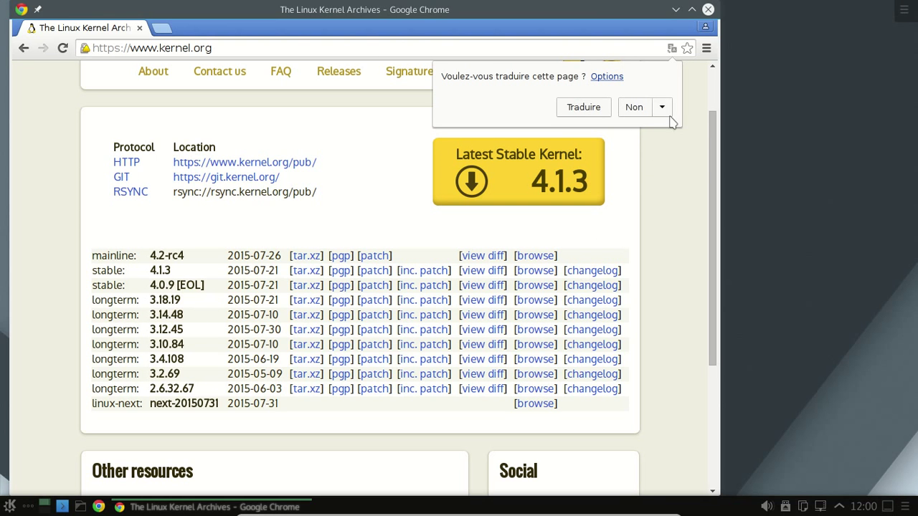
left_click(634, 108)
scroll(664, 188, "down", 4)
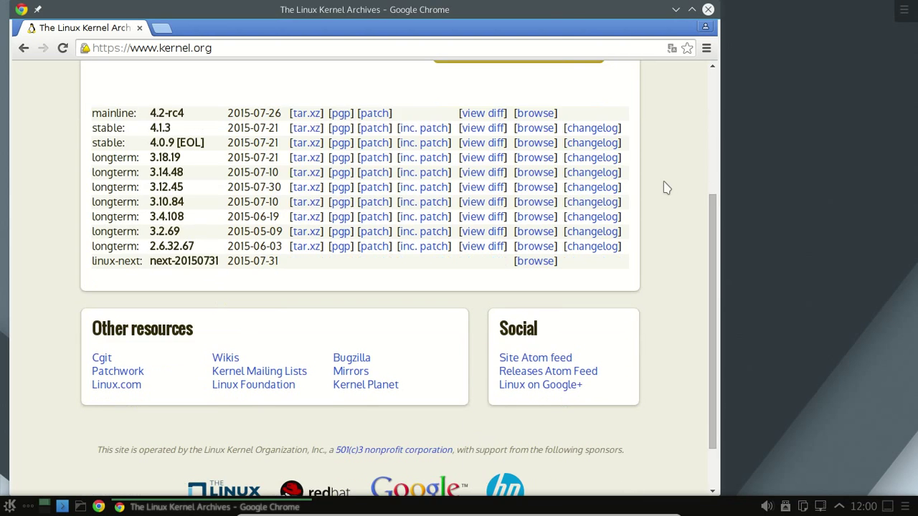
scroll(664, 188, "up", 3)
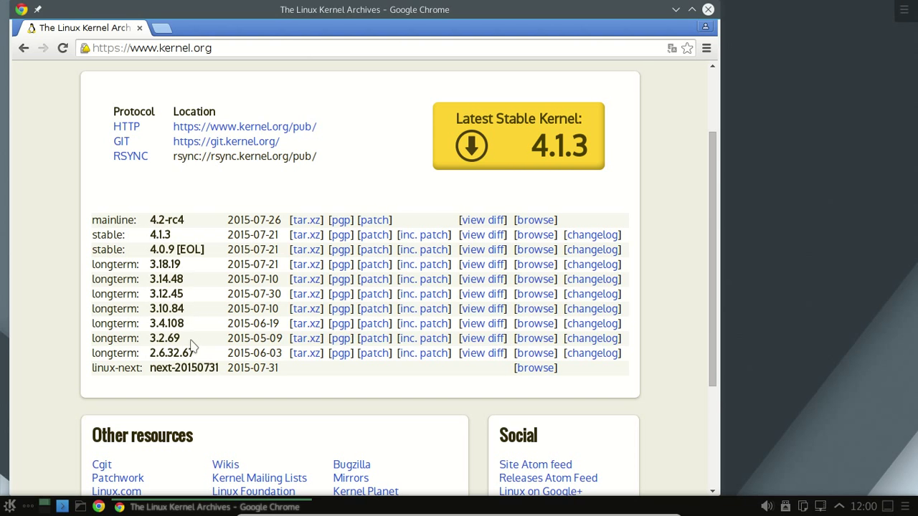
scroll(517, 278, "down", 4)
scroll(522, 282, "up", 1)
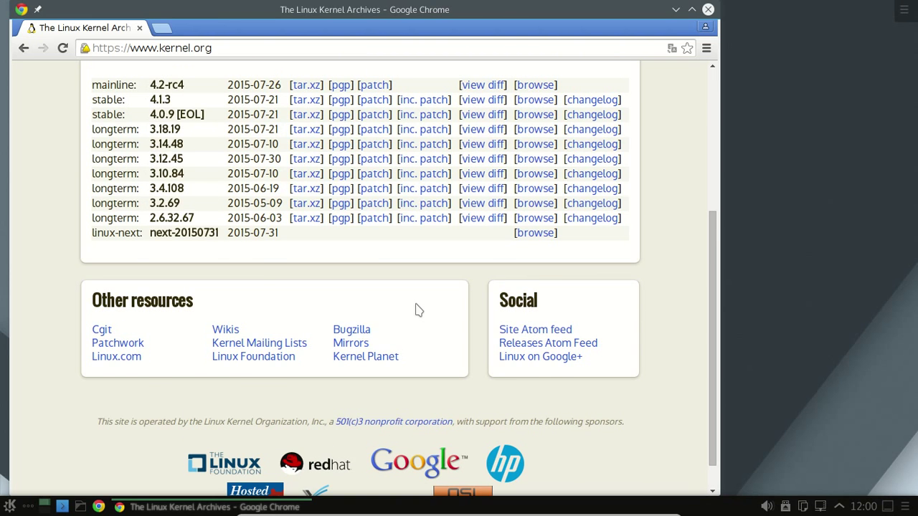
scroll(418, 311, "up", 4)
left_click(237, 50)
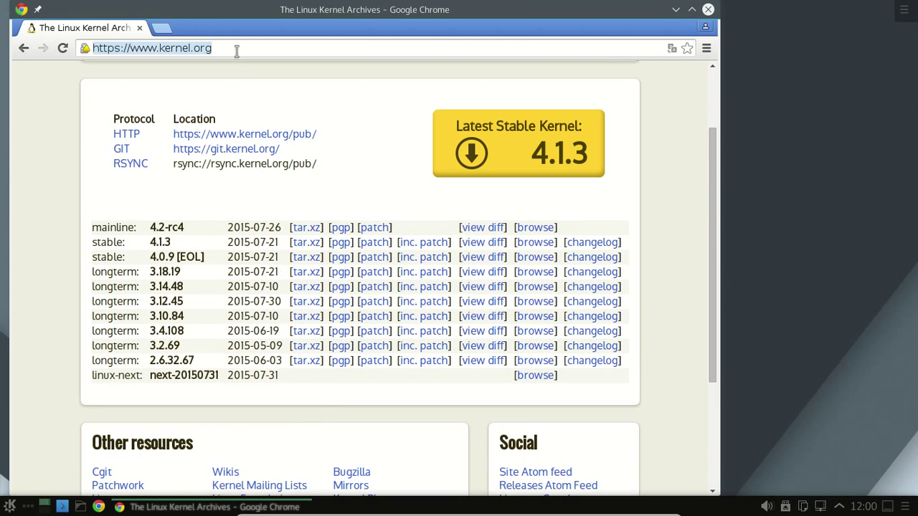
left_click(237, 50)
type("/release")
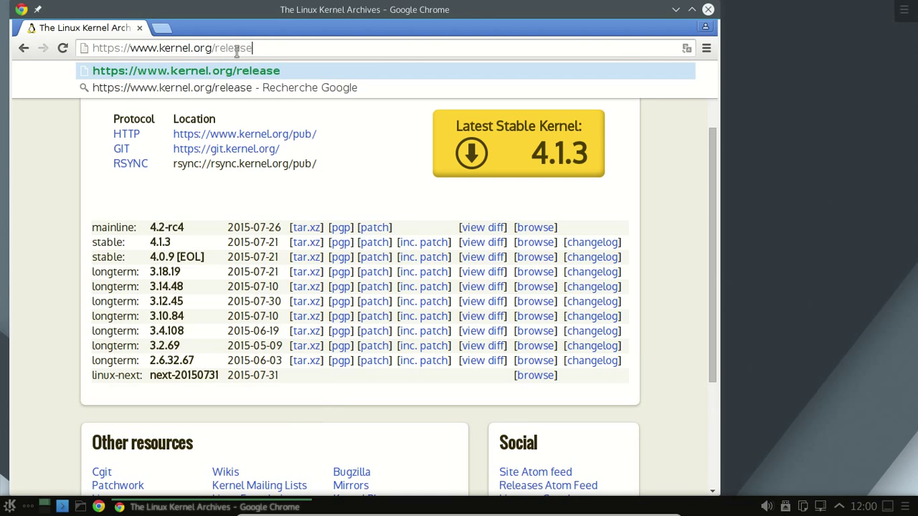
key("Return")
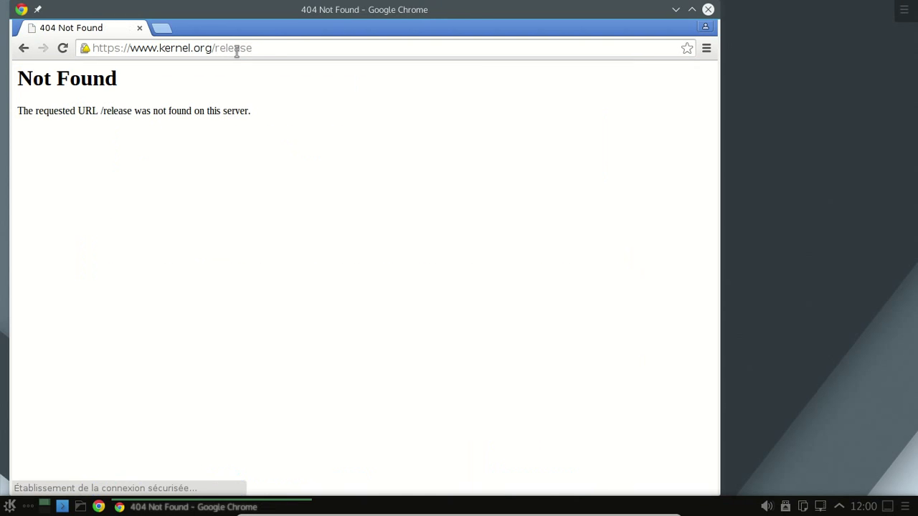
left_click(285, 50)
type("s")
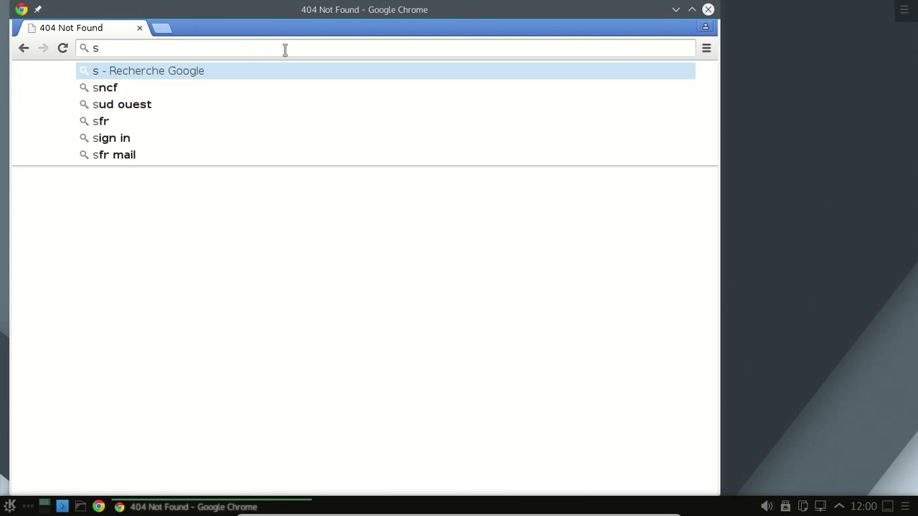
key("BackSpace")
key("Escape")
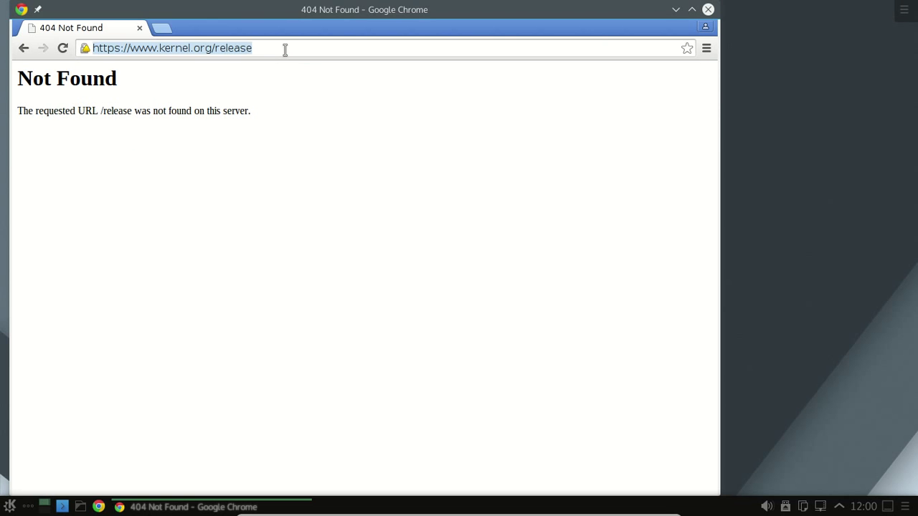
key("End")
type("s")
key("Return")
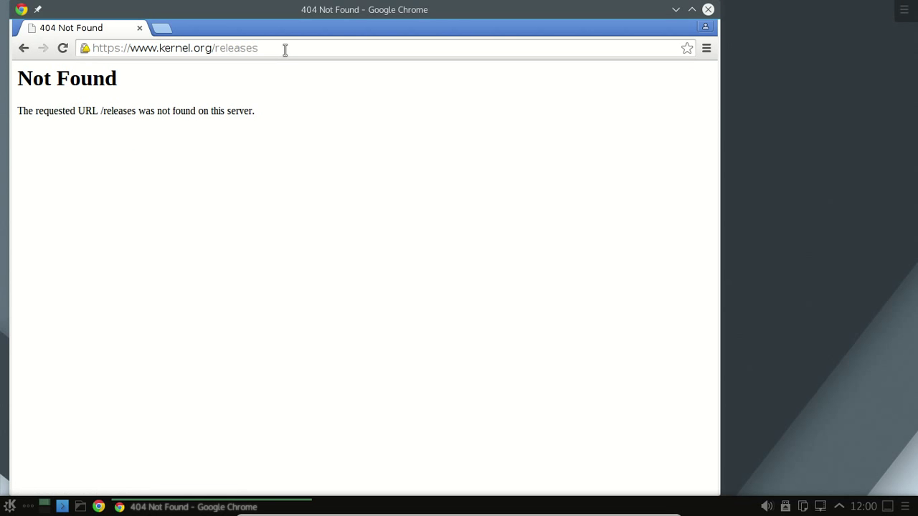
left_click(24, 48)
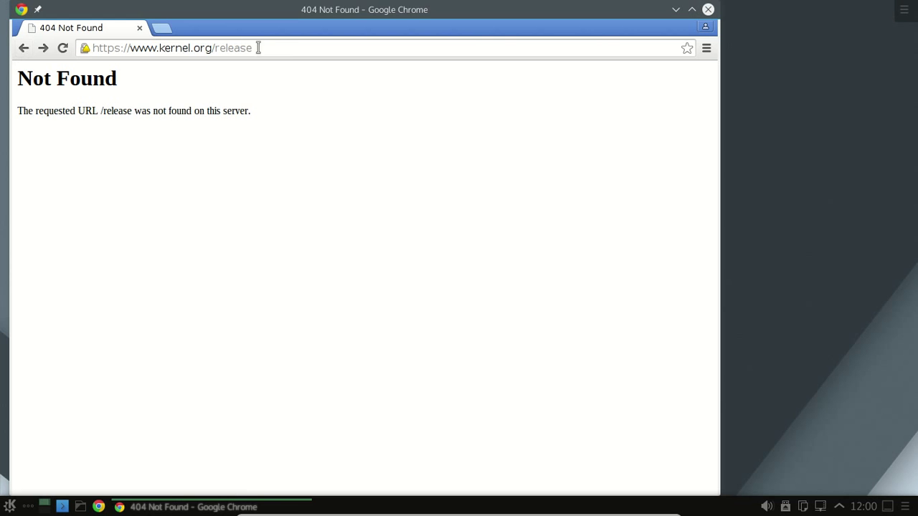
left_click(22, 48)
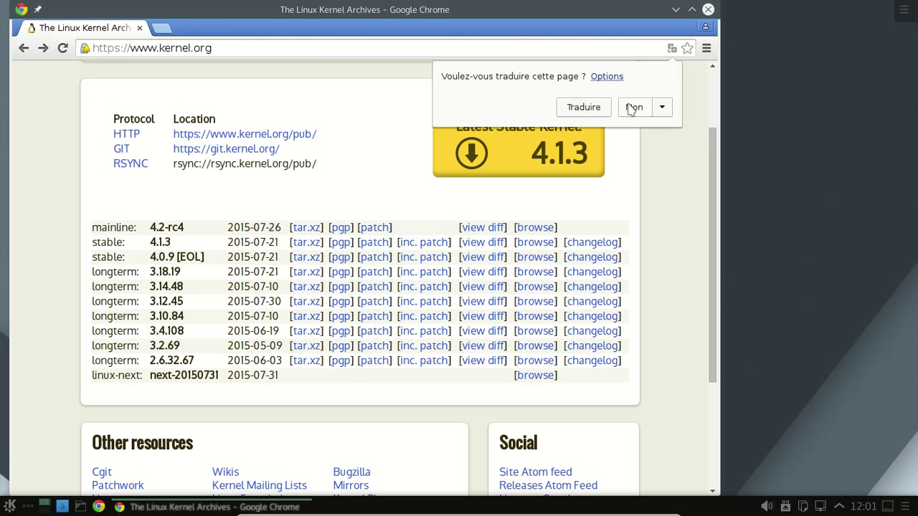
left_click(632, 108)
Step: Search Google for "linux lts kernel kernel.org" in a new tab
left_click(164, 27)
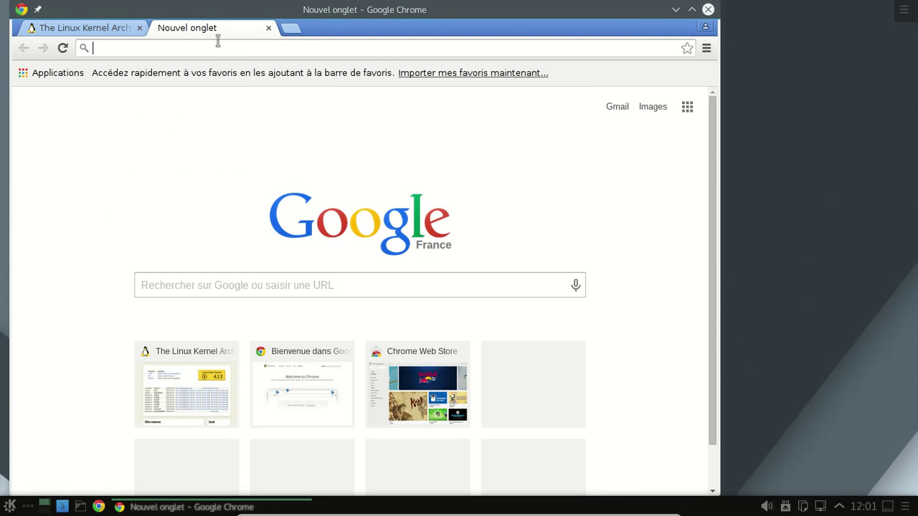
type("linux ")
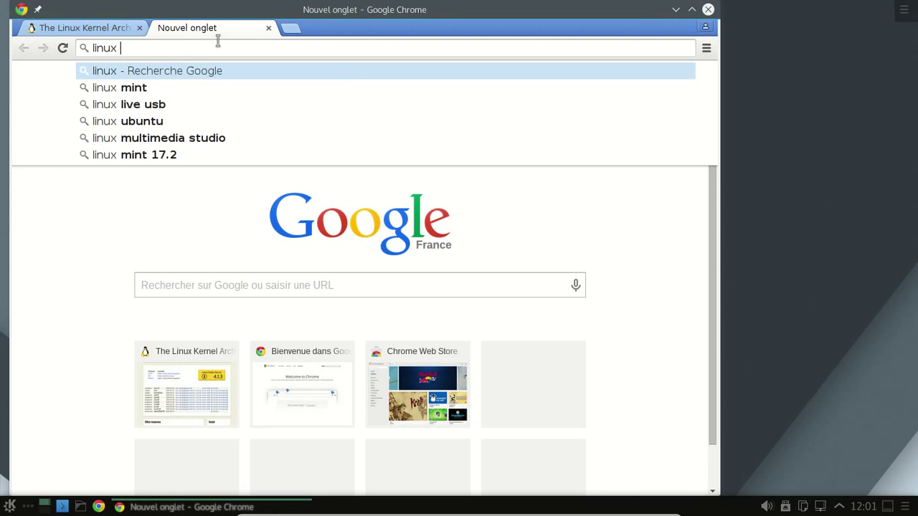
type("lts kernel ")
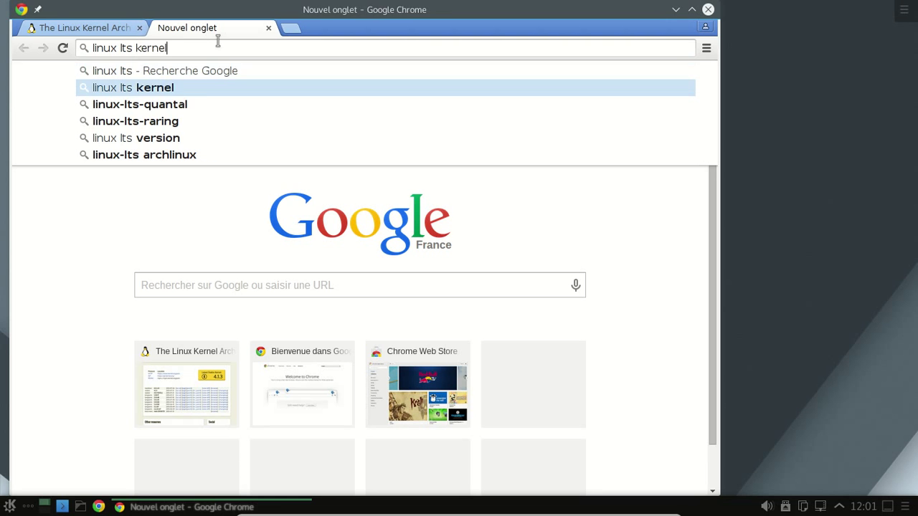
type("ker")
key("BackSpace")
key("BackSpace")
key("BackSpace")
type("kernel")
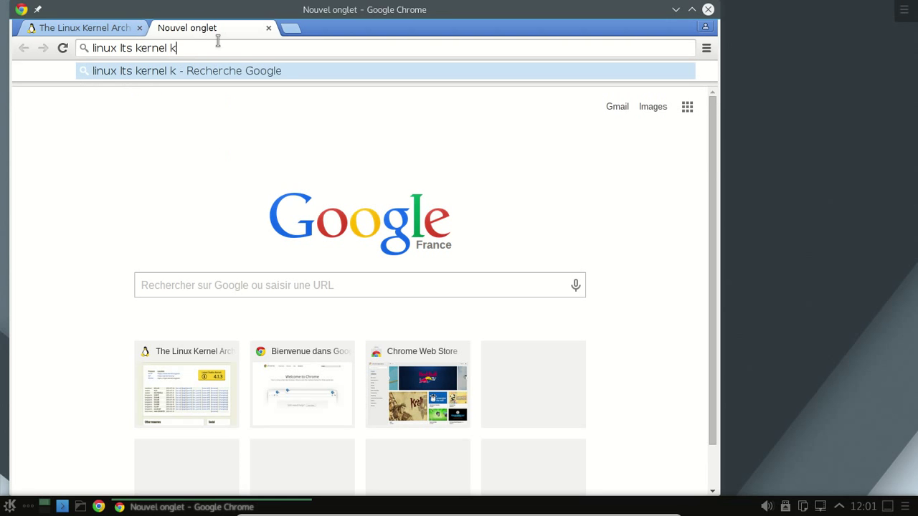
type(".org")
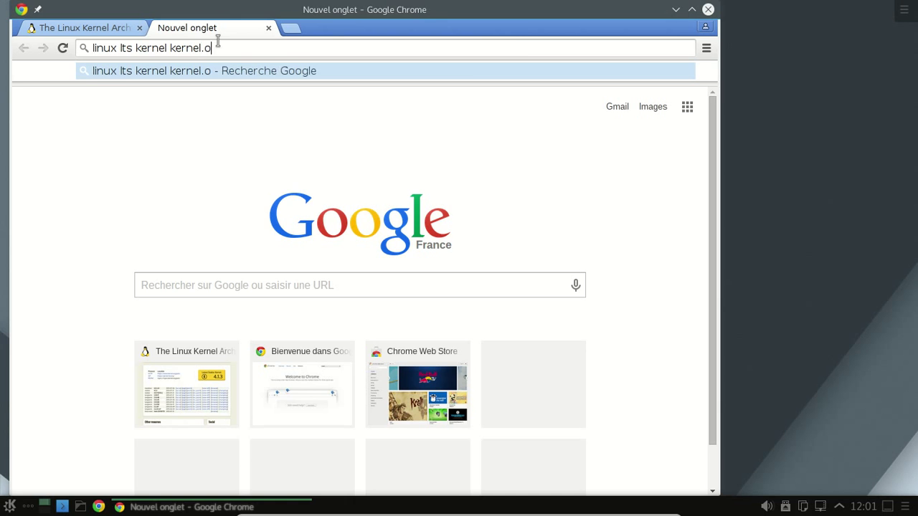
key("Return")
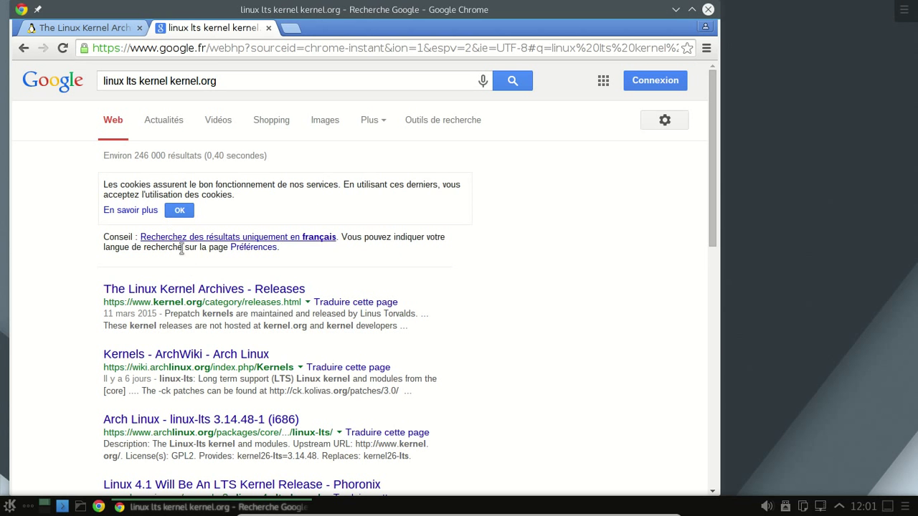
Step: Open the kernel.org Releases search result, examine the longterm release kernels table, and close Chrome
left_click(208, 292)
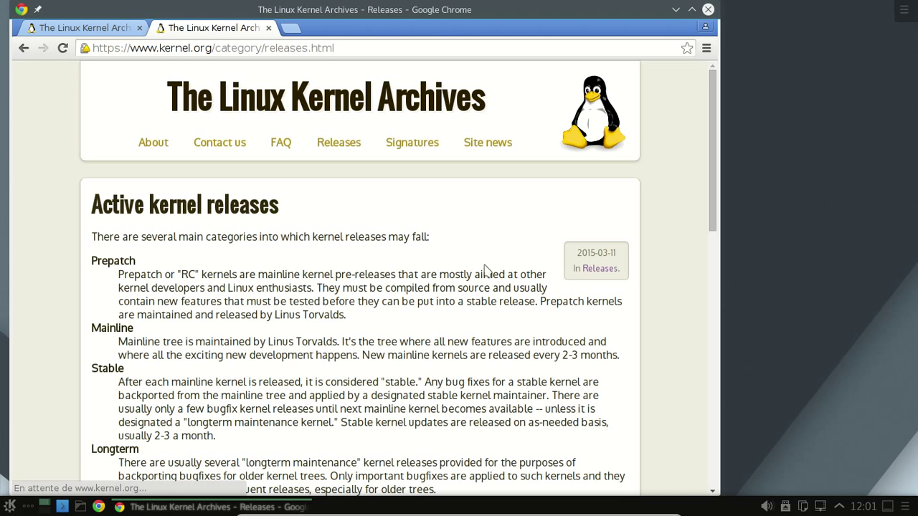
scroll(442, 200, "down", 5)
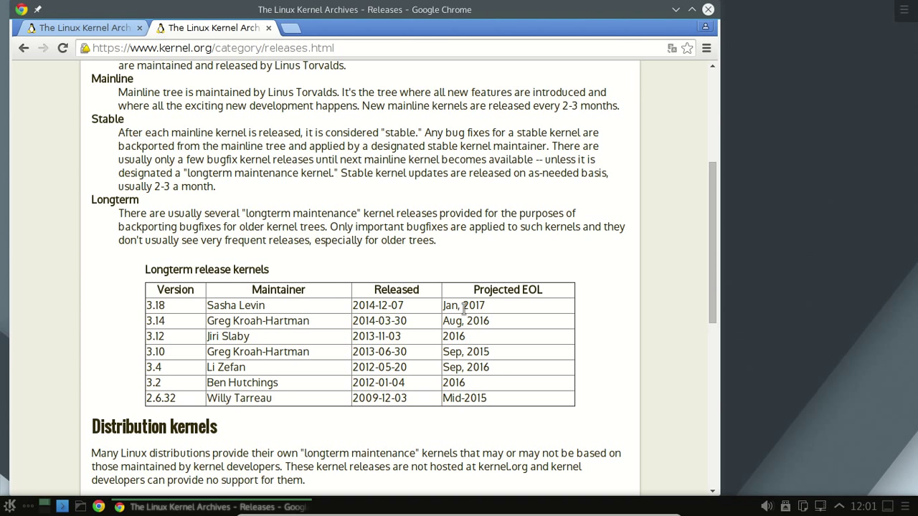
left_click(709, 10)
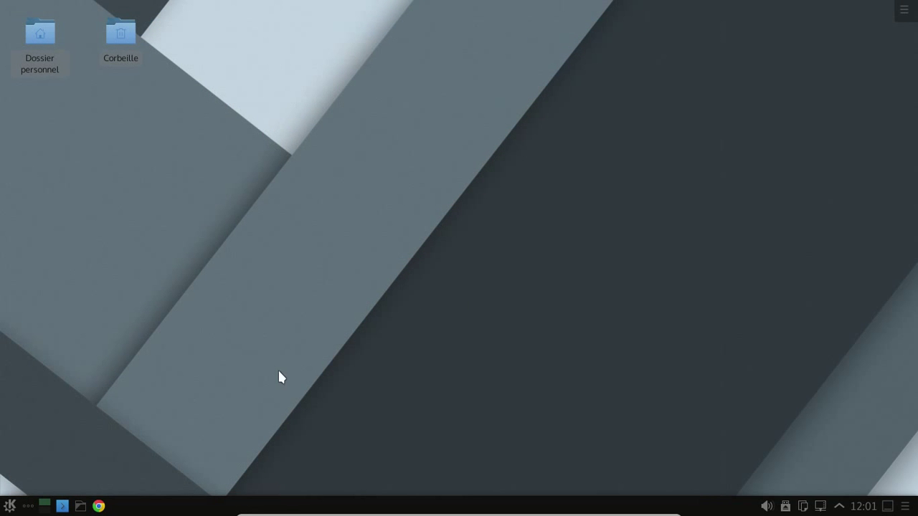
Step: Shut down the computer from the application launcher and confirm the shutdown
left_click(9, 506)
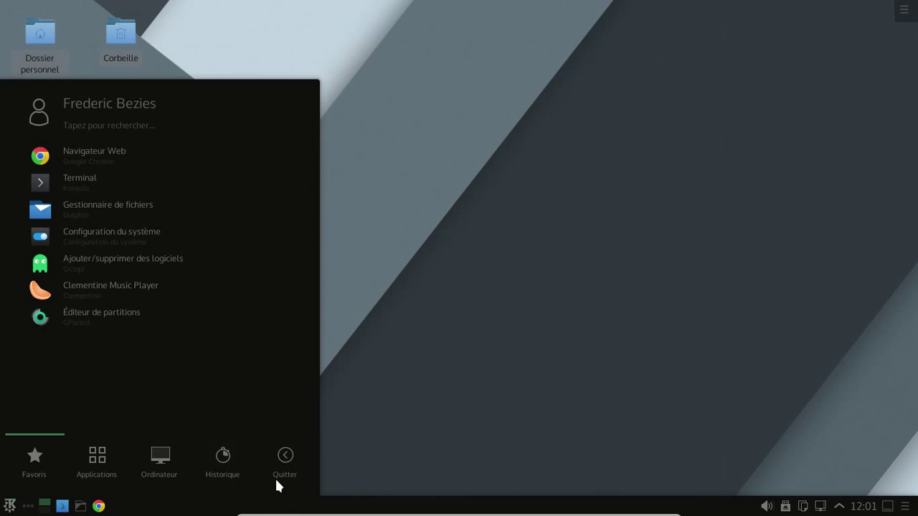
mouse_move(286, 452)
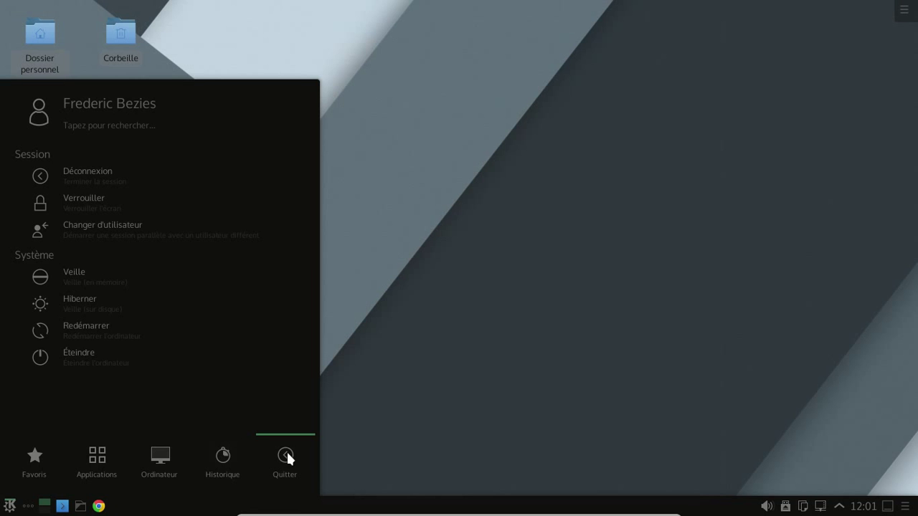
left_click(119, 364)
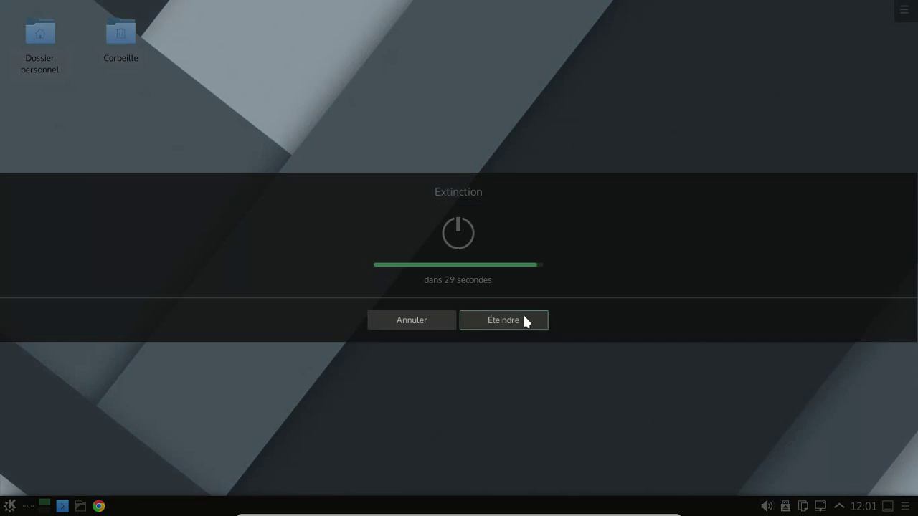
left_click(524, 318)
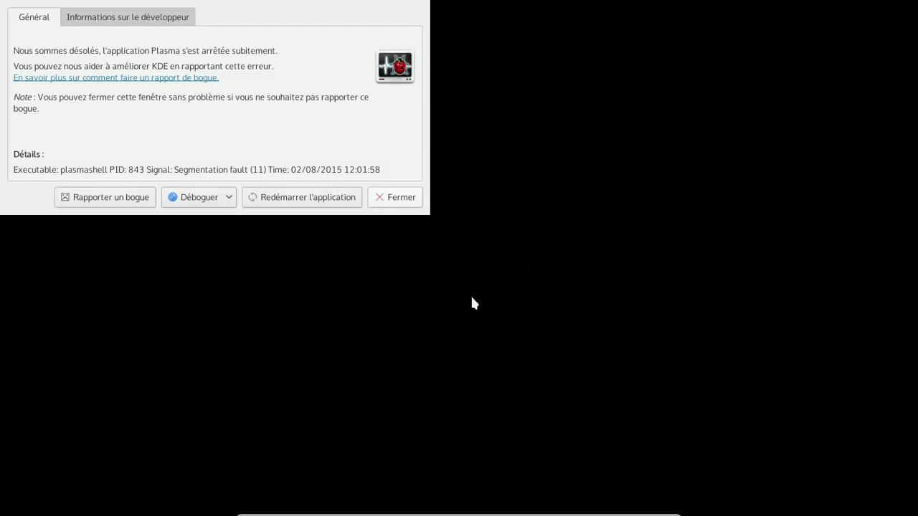
Step: Dismiss the Plasma crash report, start the Manjaro Linux 0.8.13 - KDE virtual machine full screen, and boot its Manjaro Linux entry
left_click(411, 204)
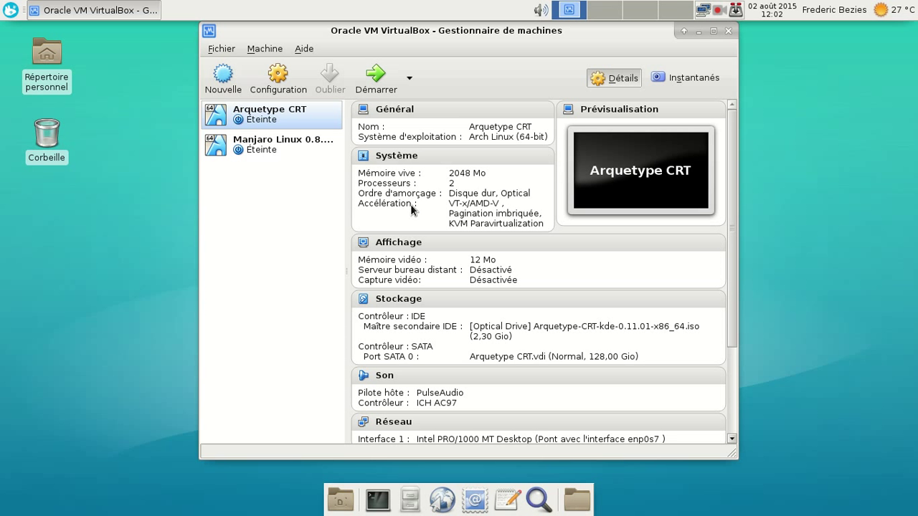
key("Down")
key("Return")
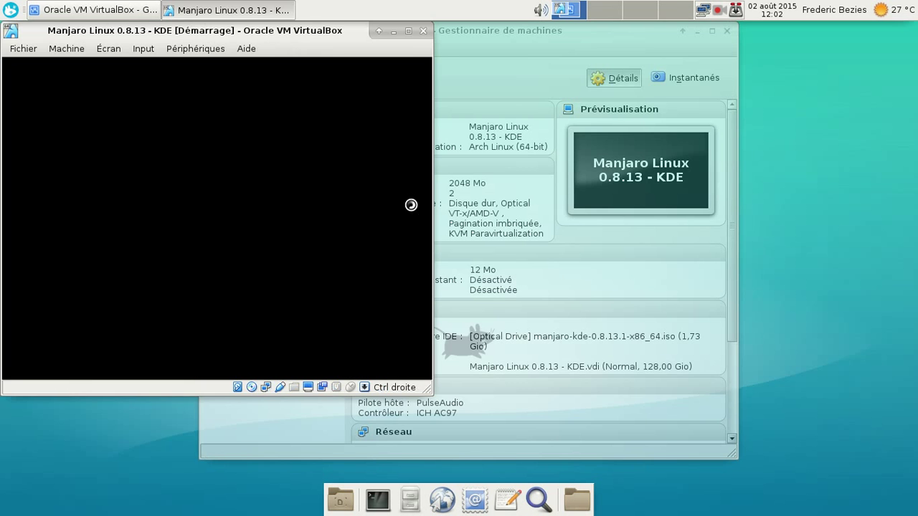
key("Control_R+f")
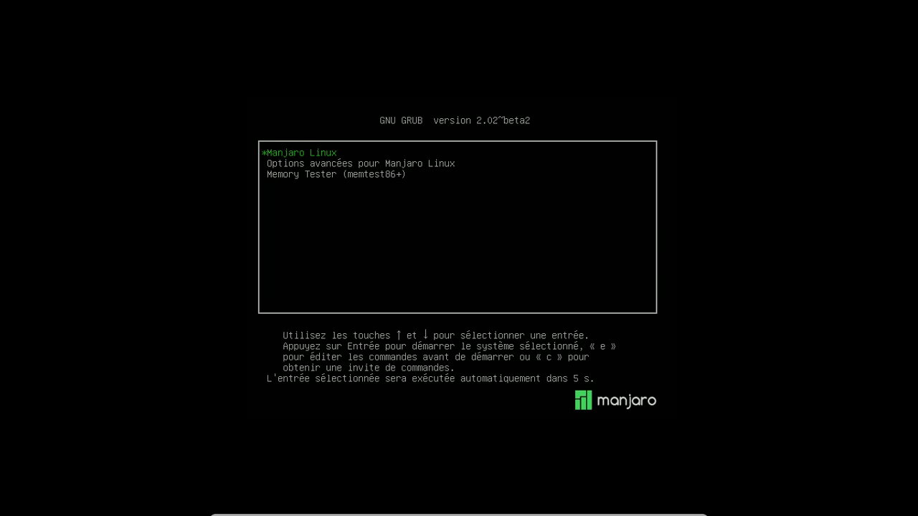
key("Return")
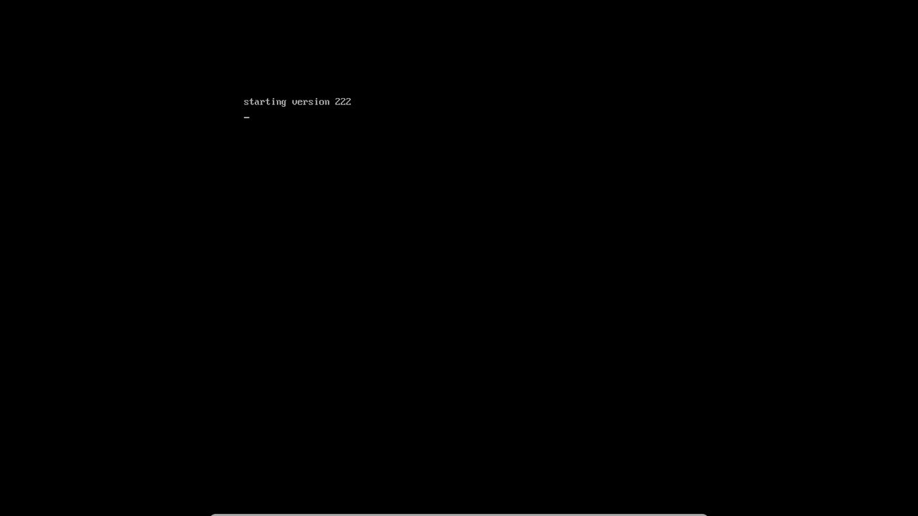
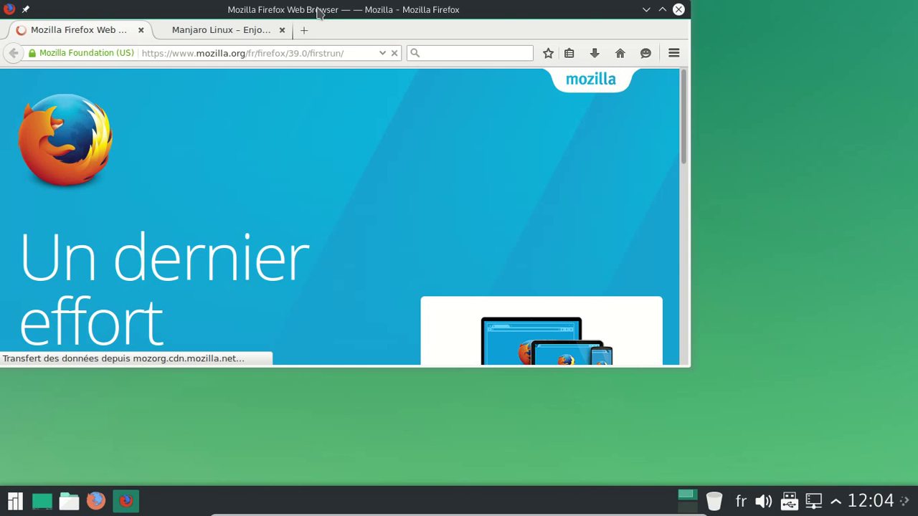
Step: Close the Mozilla first-run page and check the version in Firefox's About information before quitting the browser
left_click_drag(318, 10, 389, 60)
left_click(240, 69)
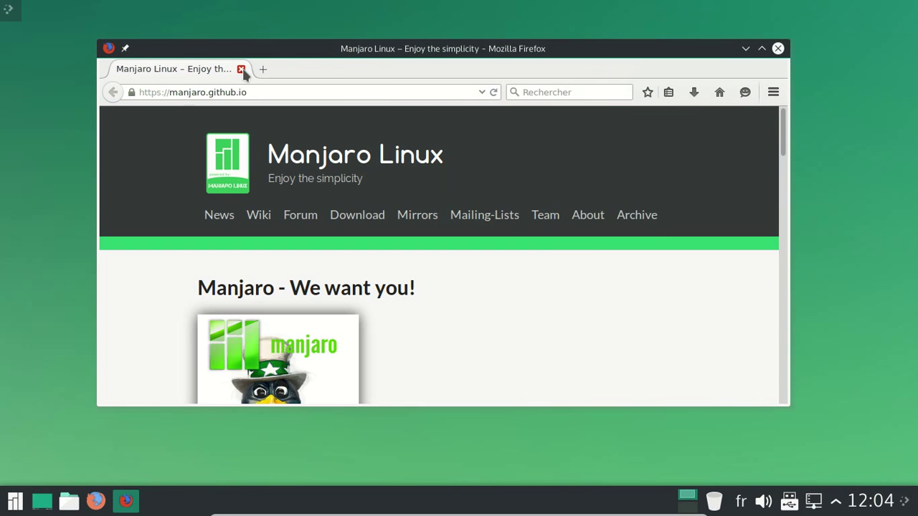
left_click(773, 92)
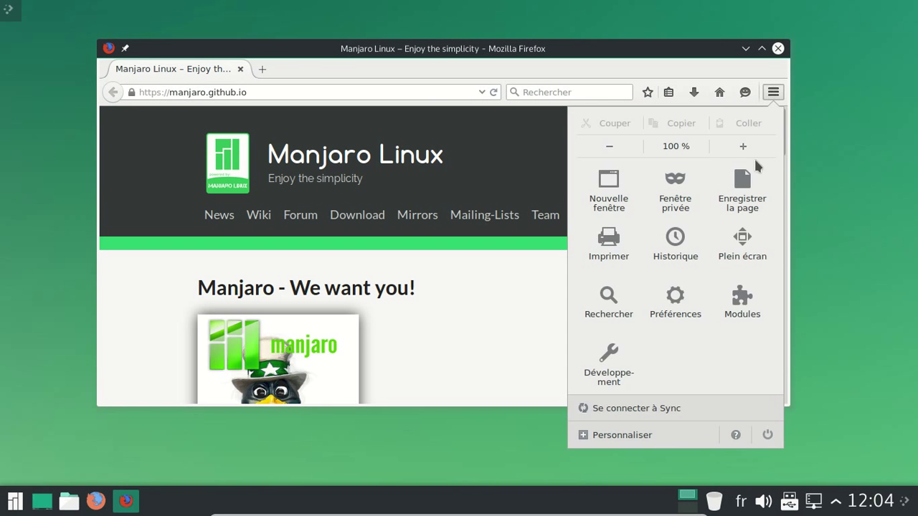
left_click(731, 433)
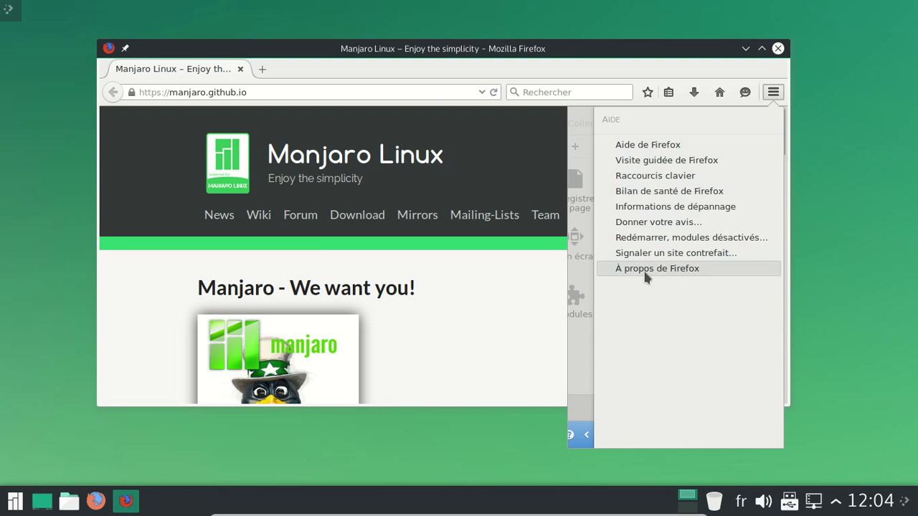
left_click(646, 270)
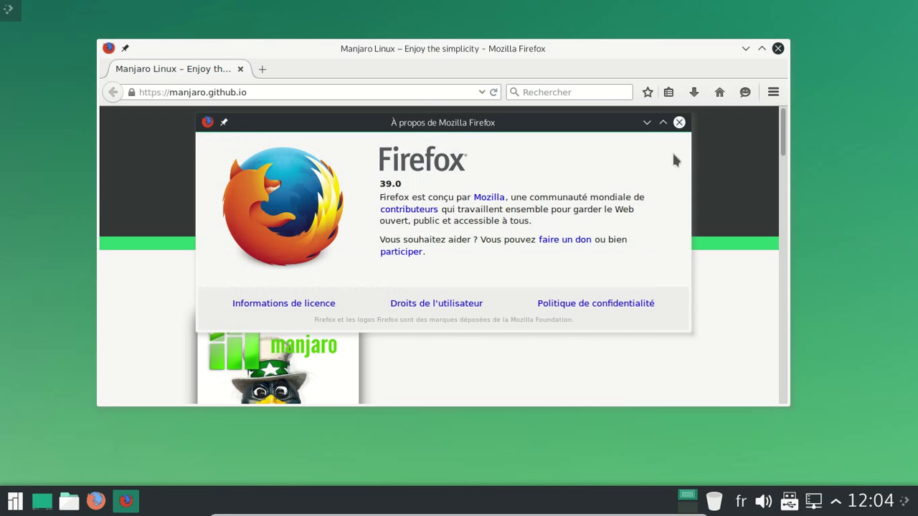
left_click(679, 123)
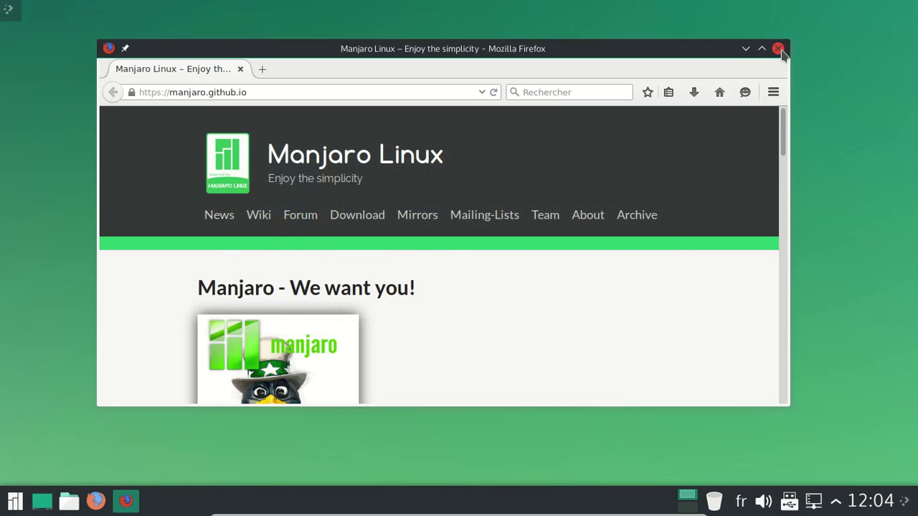
key("ctrl+q")
Step: Find KInfoCenter by searching for "info", examine the system and KDE Info Center version details, and close it
left_click(18, 500)
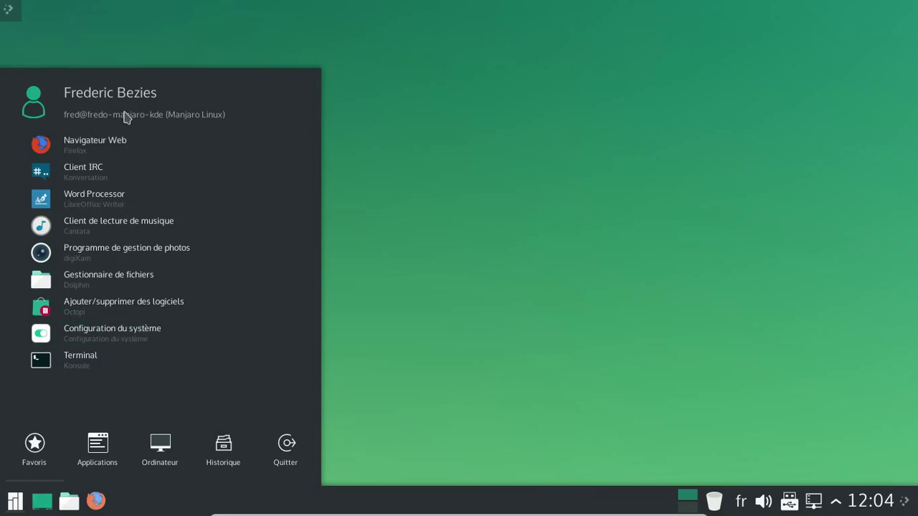
type("info")
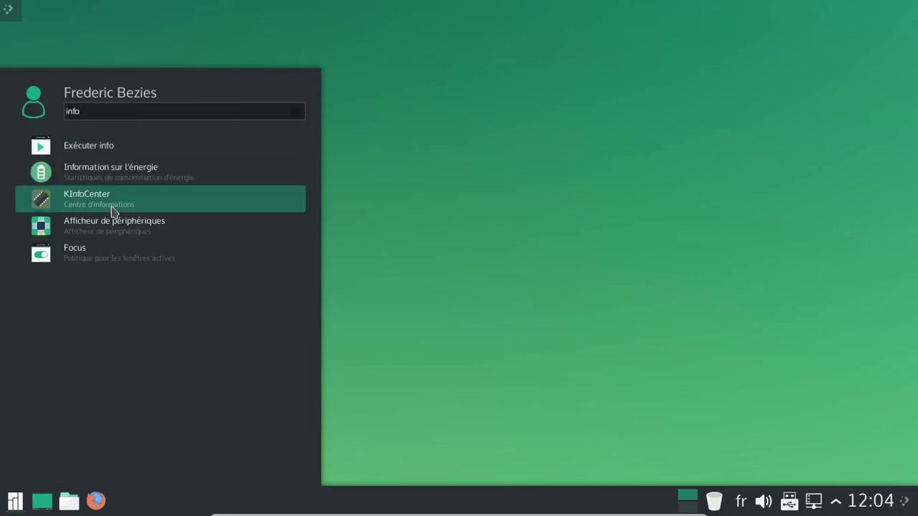
left_click(112, 208)
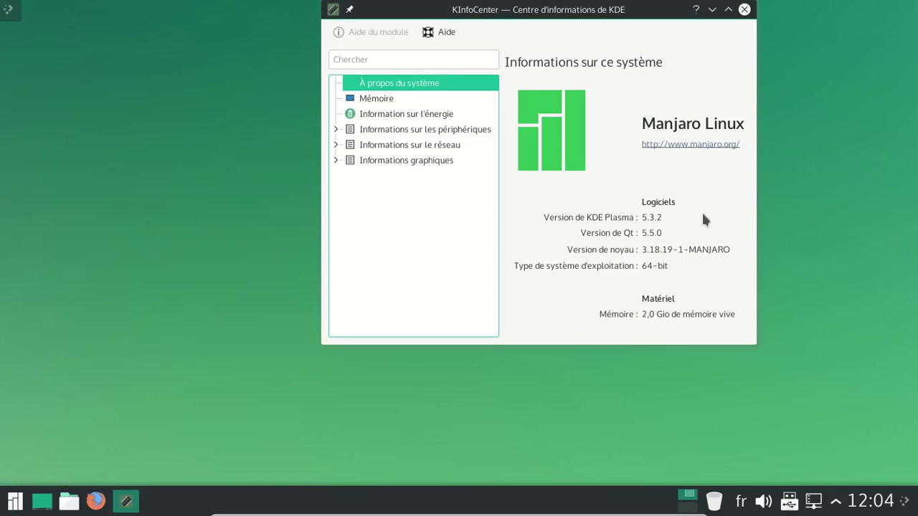
left_click(443, 34)
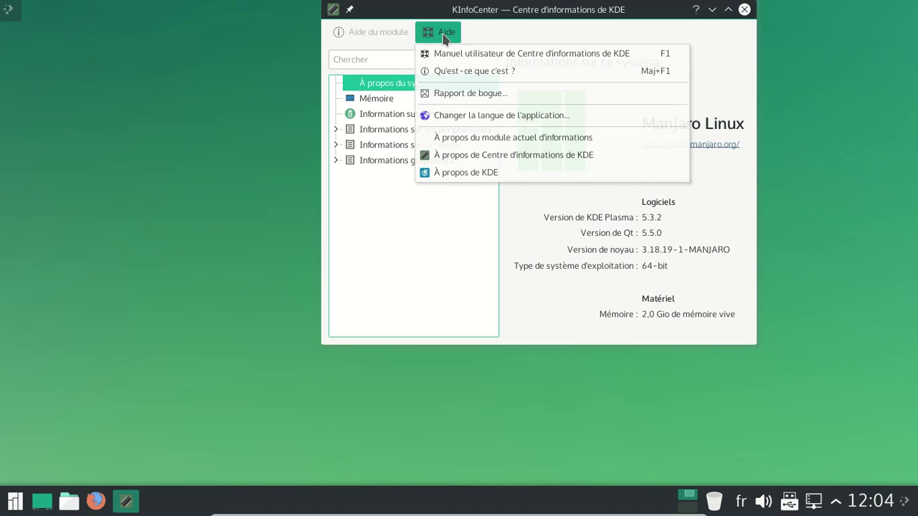
left_click(511, 156)
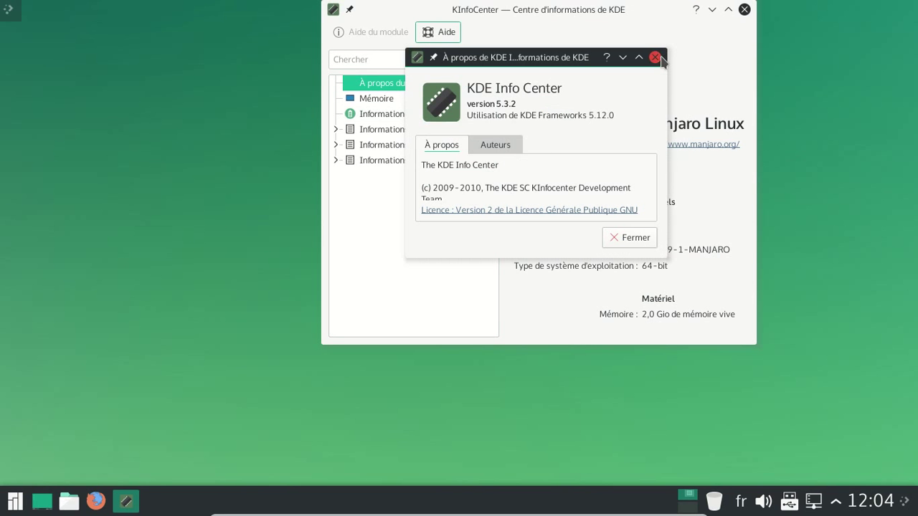
left_click(655, 58)
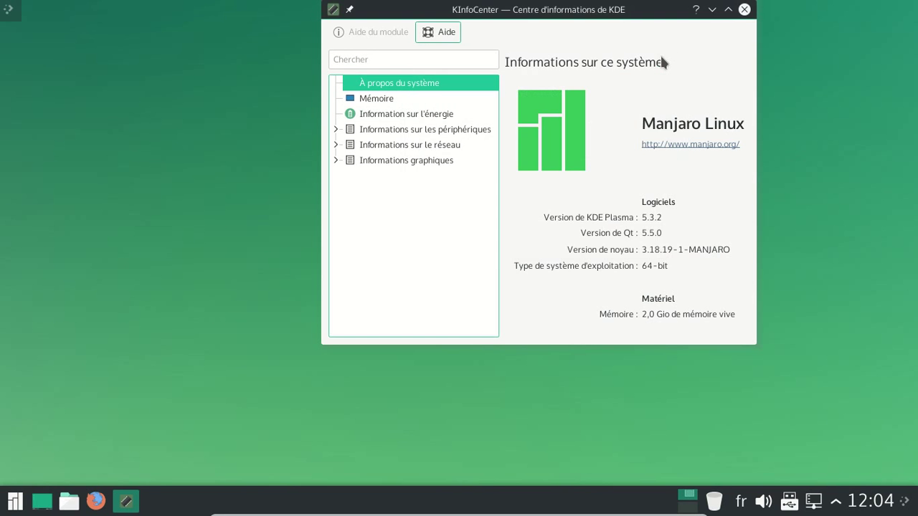
left_click(744, 10)
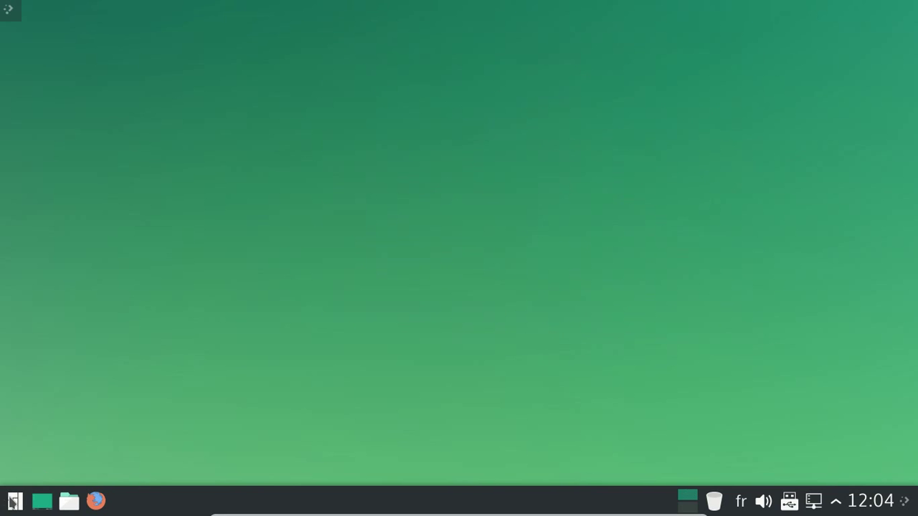
Step: Open the Manjaro Settings Manager with the account password, examine the available kernels under Noyau, and close it
left_click(13, 503)
type("manj")
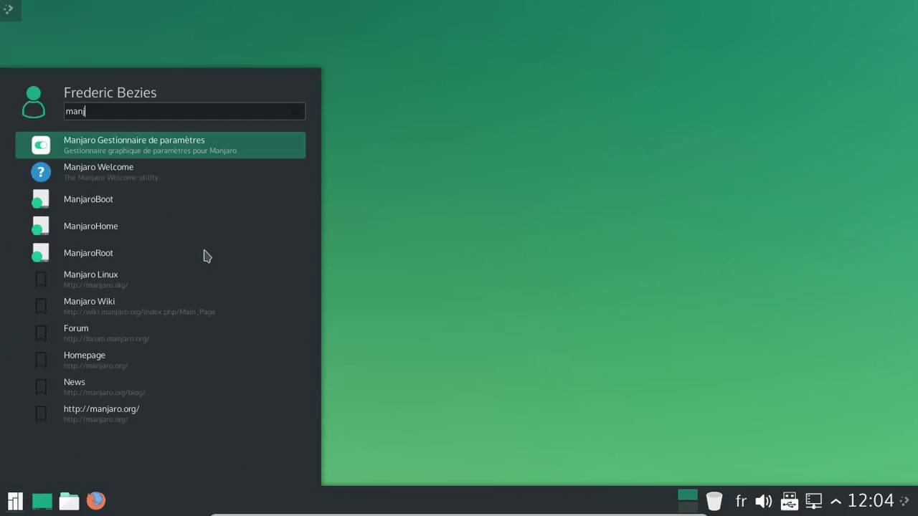
left_click(171, 145)
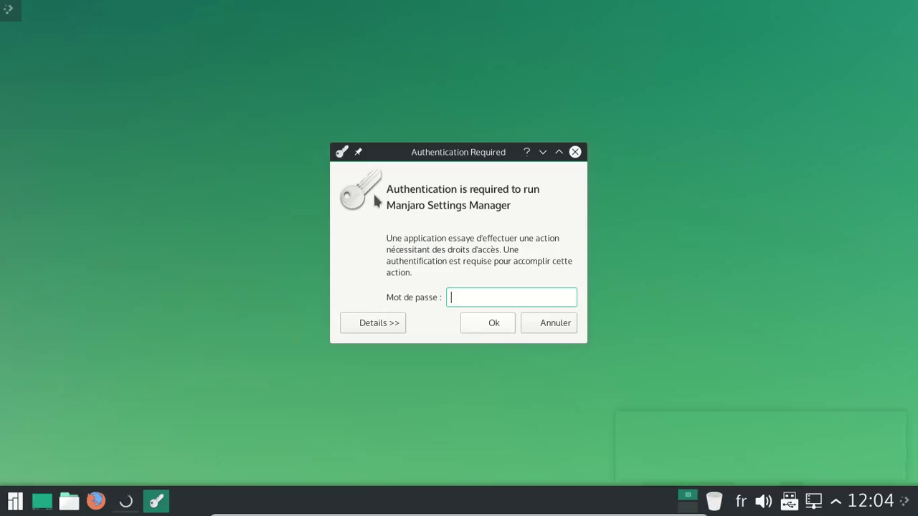
type("********")
key("Return")
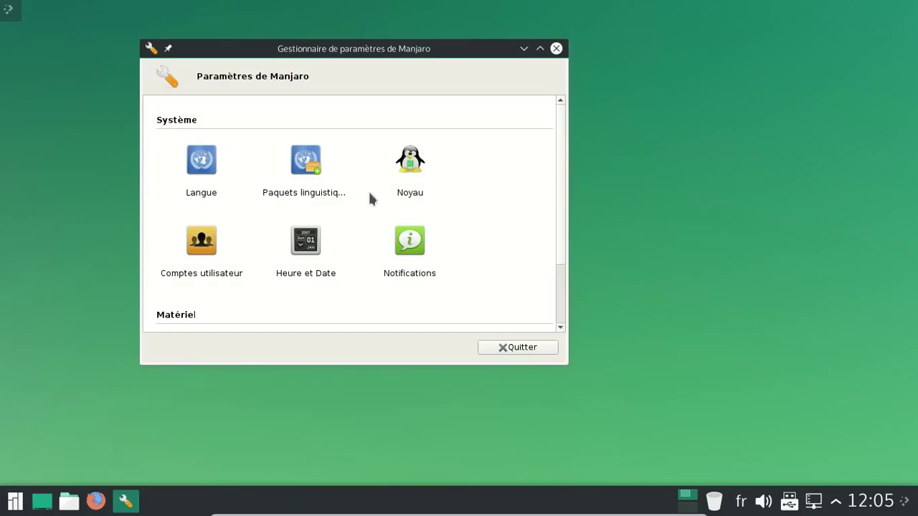
left_click(417, 167)
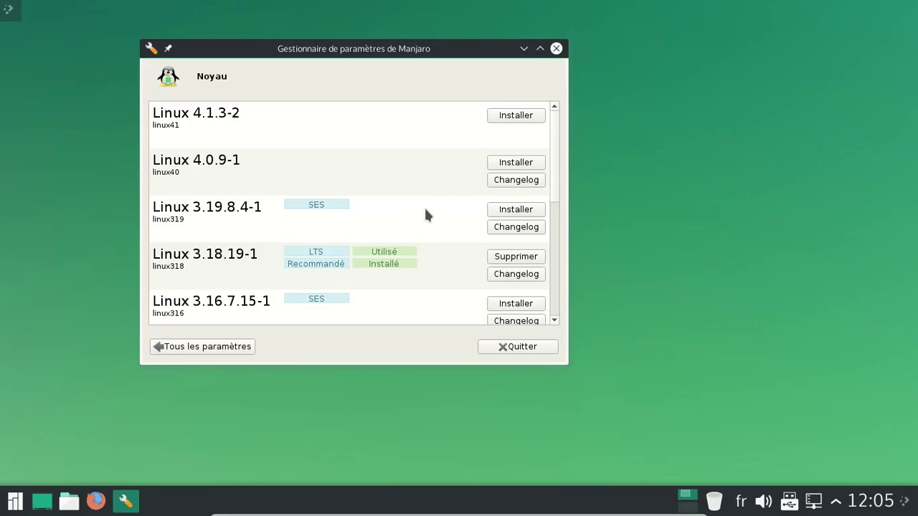
left_click(556, 49)
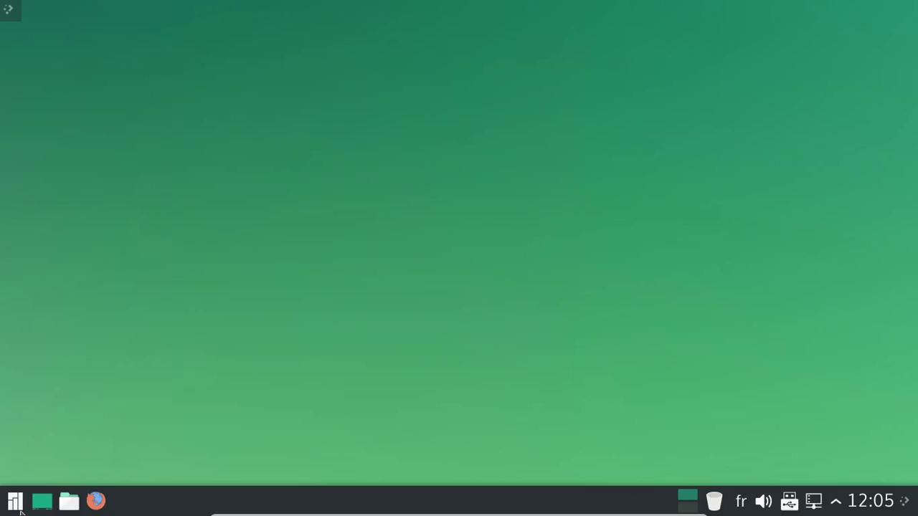
Step: Set up Cantata with the standard single-user profile and the default Musique folder, and close the player
left_click(18, 506)
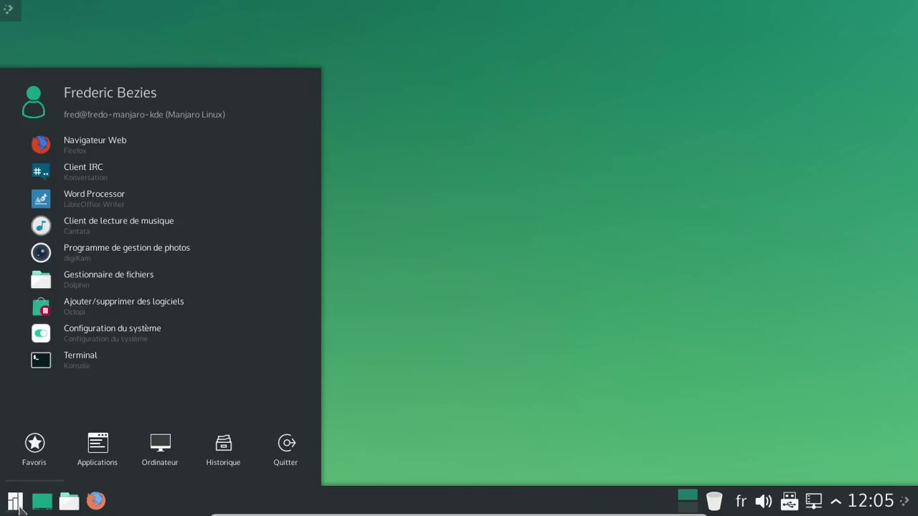
left_click(136, 229)
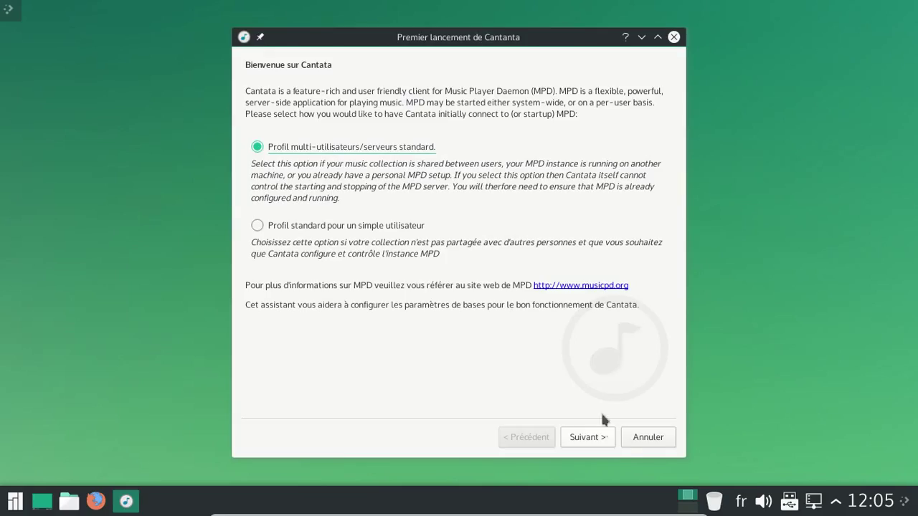
left_click(337, 225)
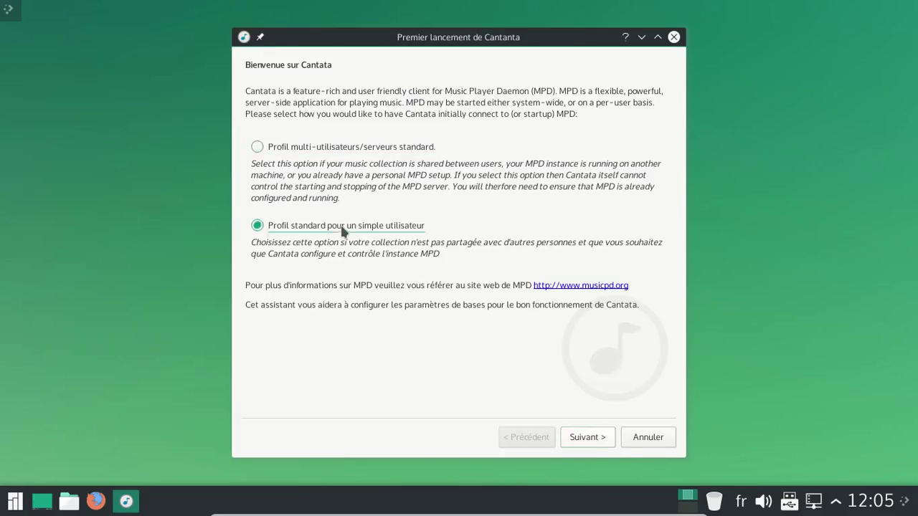
left_click(608, 439)
left_click(606, 439)
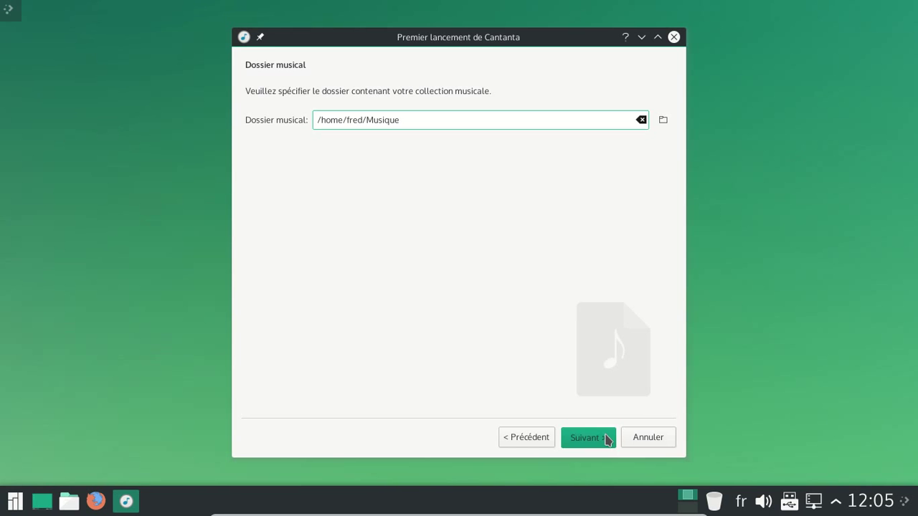
left_click(607, 439)
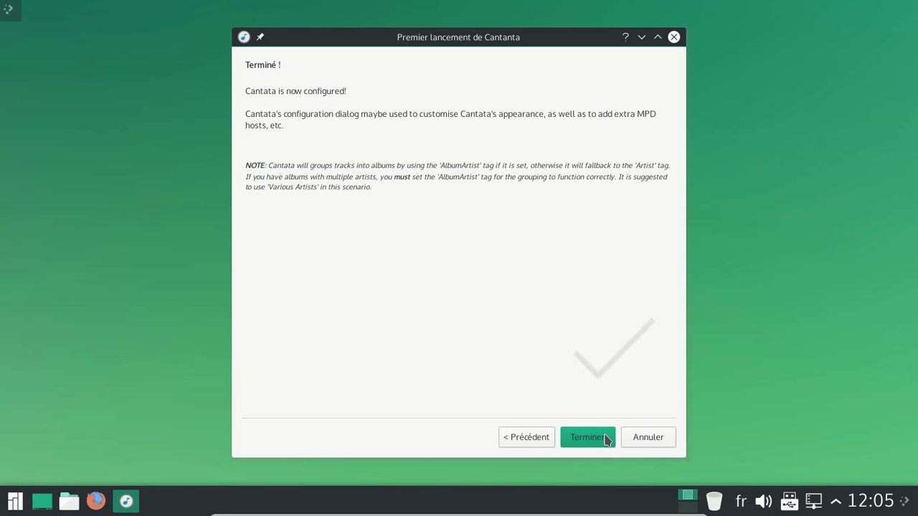
left_click(604, 439)
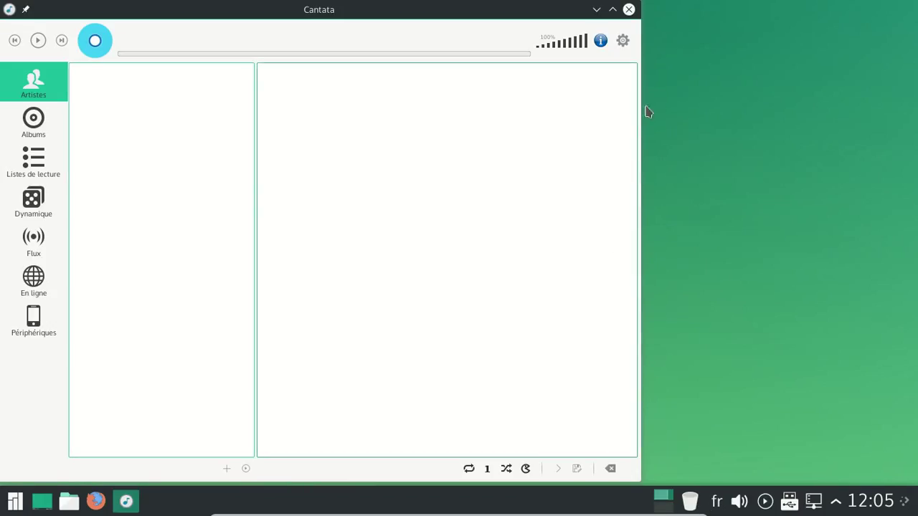
left_click(629, 10)
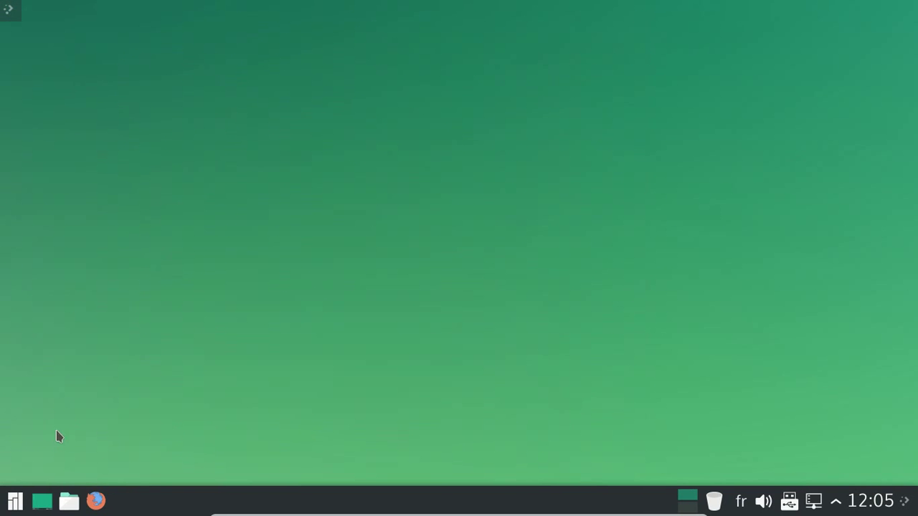
Step: Examine the office applications listed in the Bureautique category of the application launcher
left_click(23, 503)
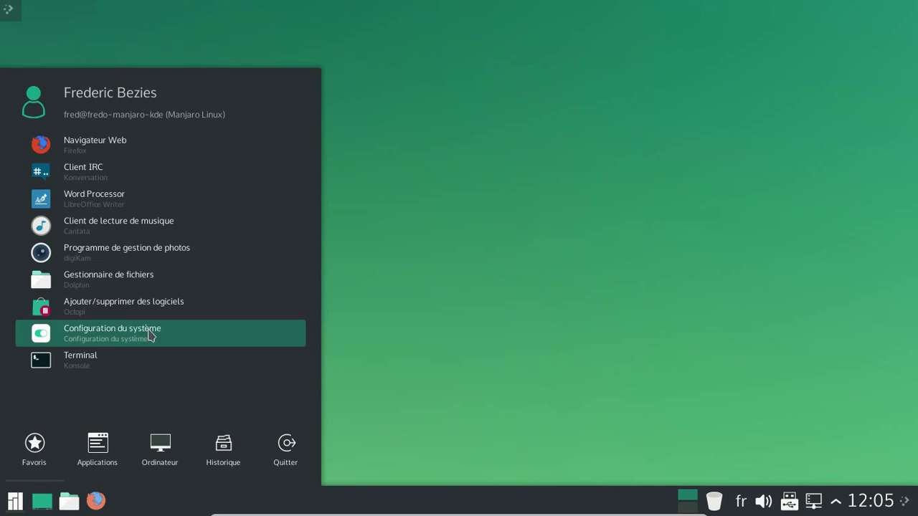
left_click(100, 463)
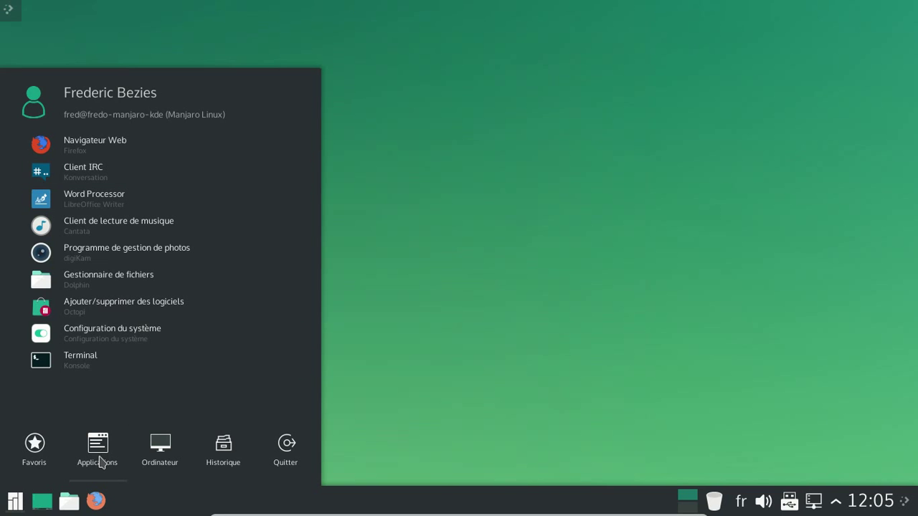
scroll(139, 332, "down", 1)
scroll(172, 190, "up", 1)
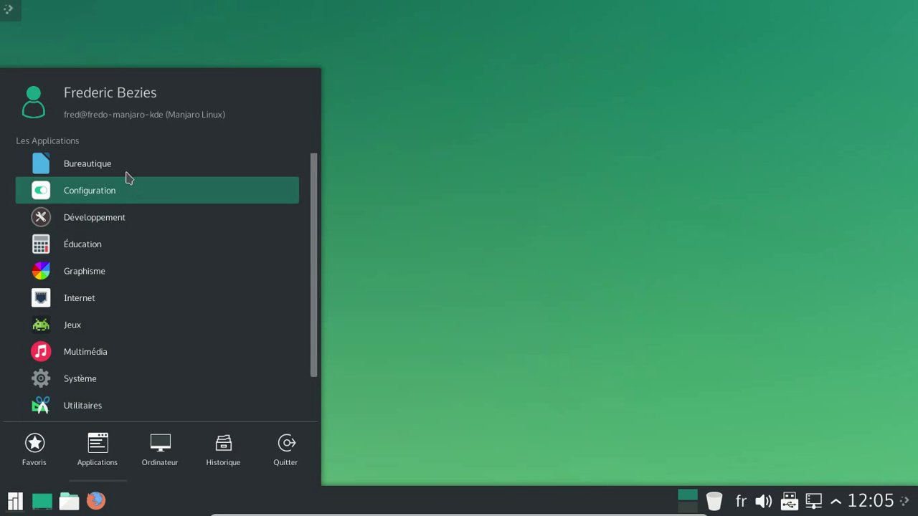
left_click(127, 172)
scroll(153, 197, "down", 1)
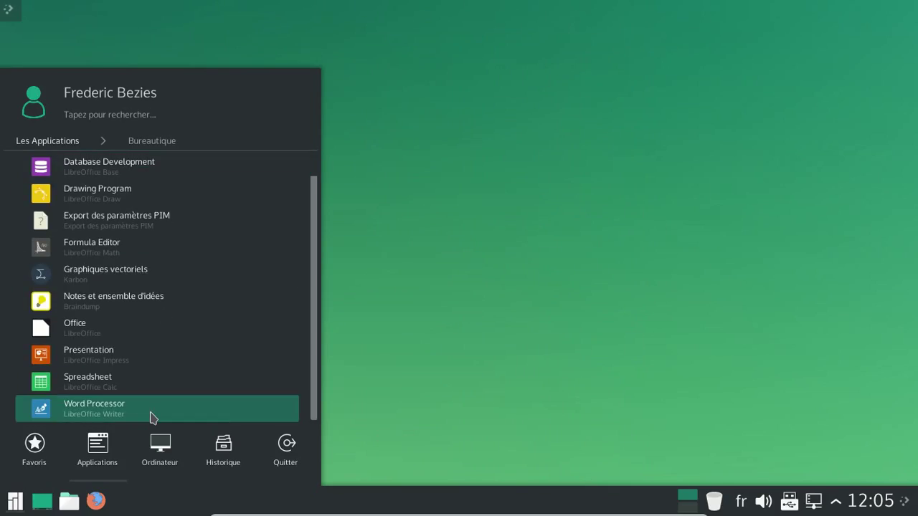
scroll(177, 320, "up", 1)
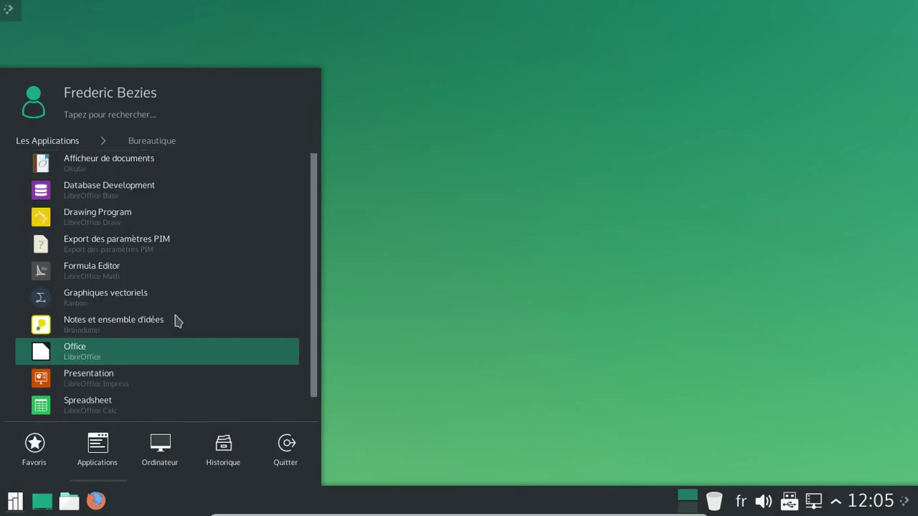
scroll(178, 321, "down", 1)
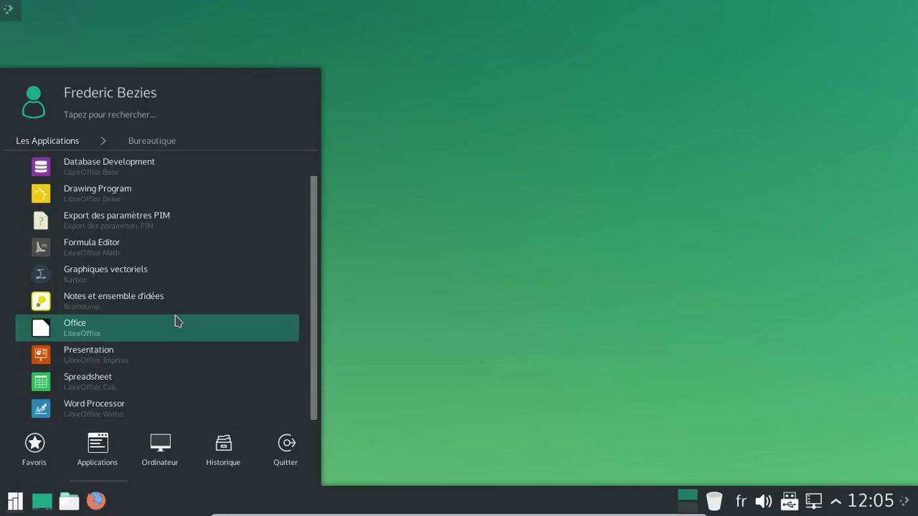
Step: Open LibreOffice Writer, check the version details in its About dialog, and close the word processor
left_click(161, 415)
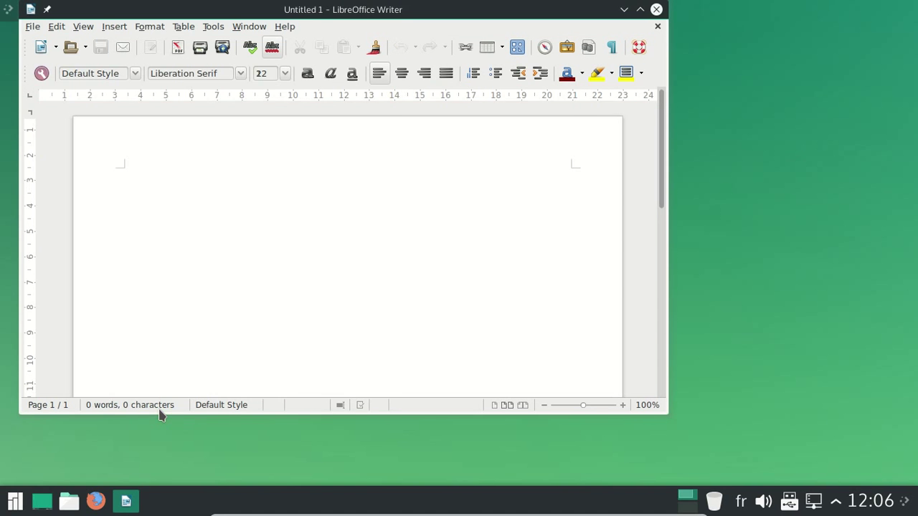
left_click(292, 26)
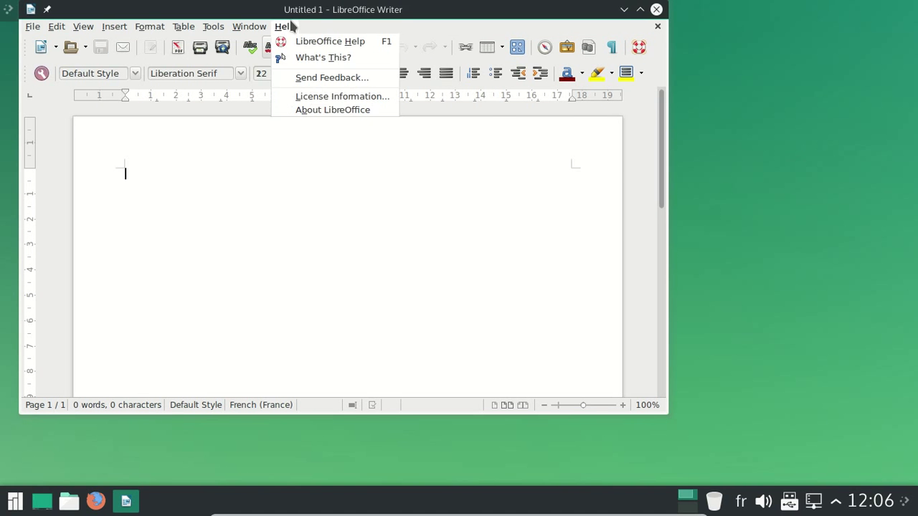
left_click(305, 115)
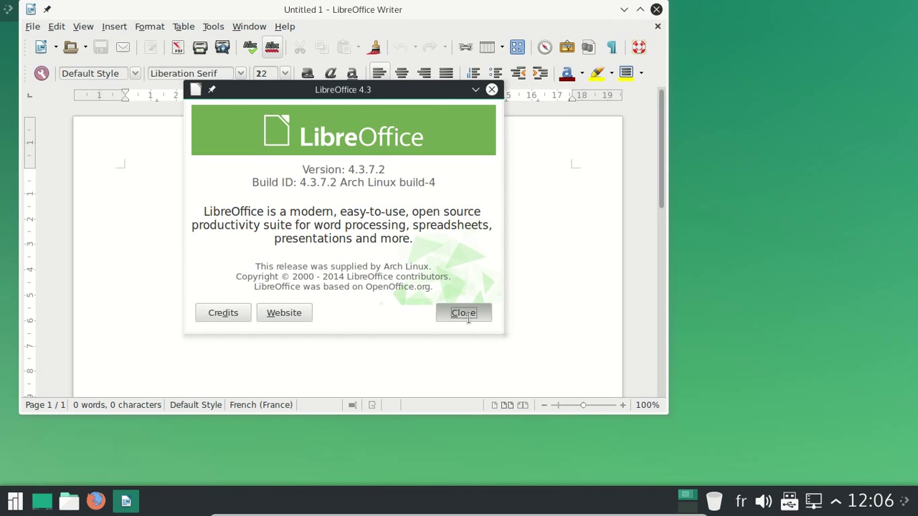
left_click(464, 314)
left_click(656, 9)
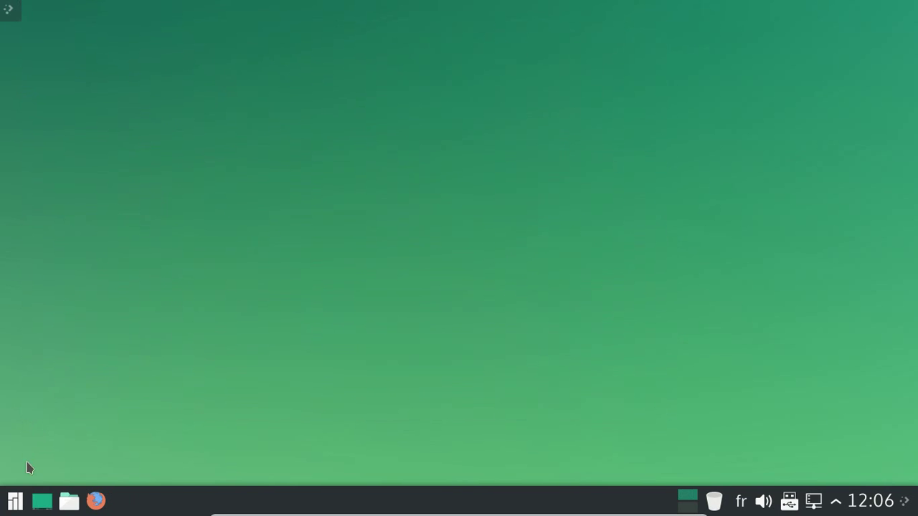
Step: Examine the applications listed in the Multimédia category of the application launcher
left_click(16, 501)
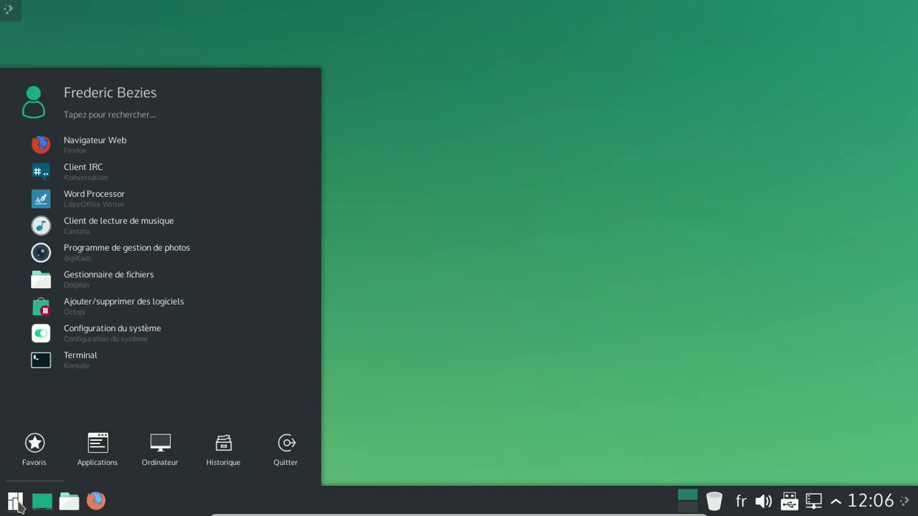
left_click(97, 450)
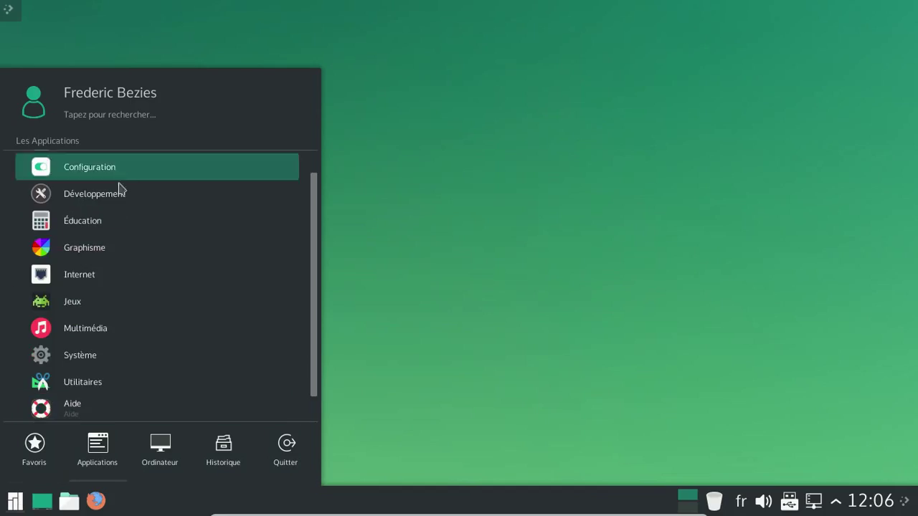
left_click(124, 337)
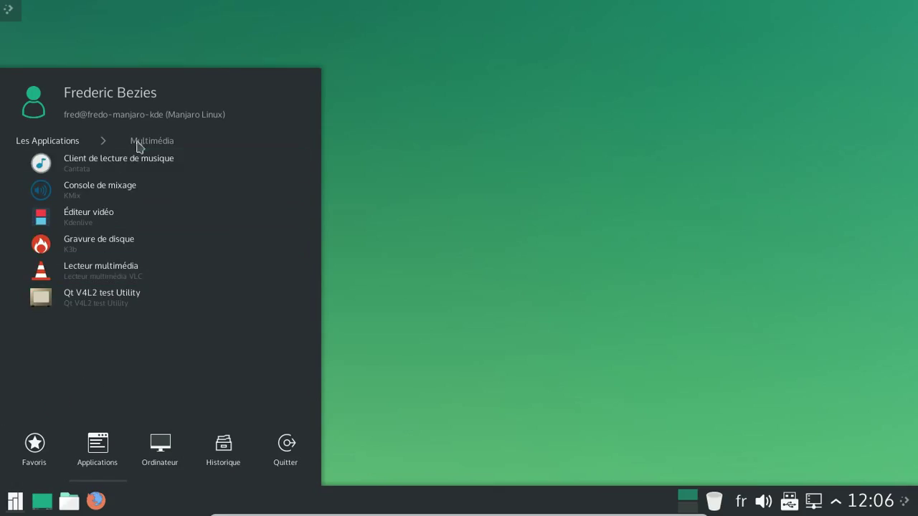
left_click(78, 143)
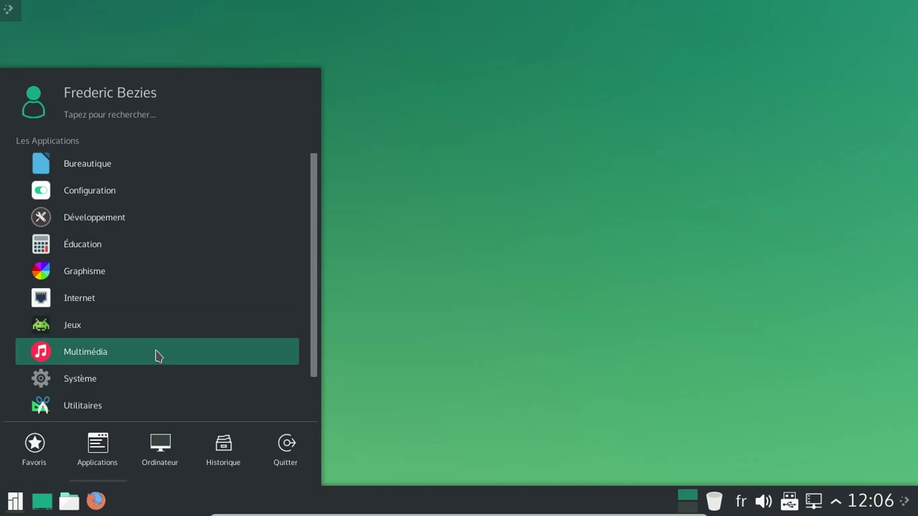
Step: Examine the applications in the launcher's Système category, and briefly open and close the Dolphin file manager
left_click(152, 385)
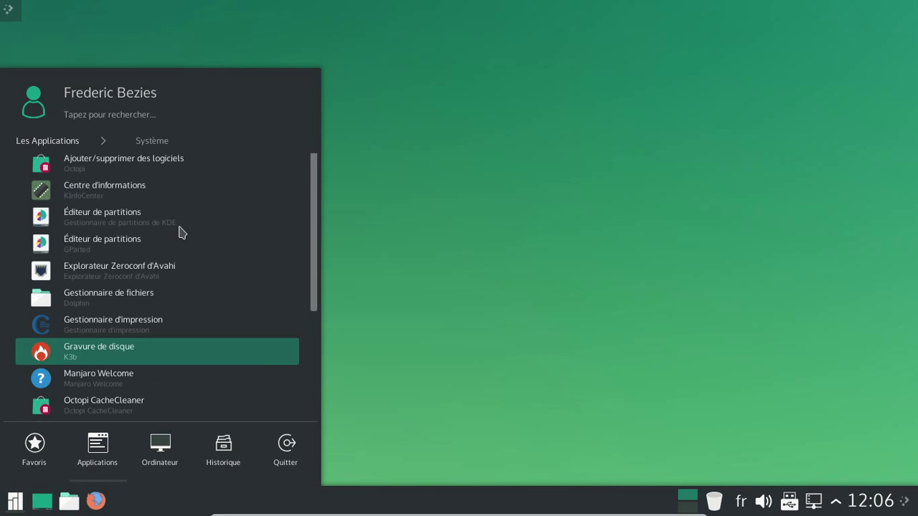
scroll(179, 222, "down", 3)
scroll(181, 221, "down", 3)
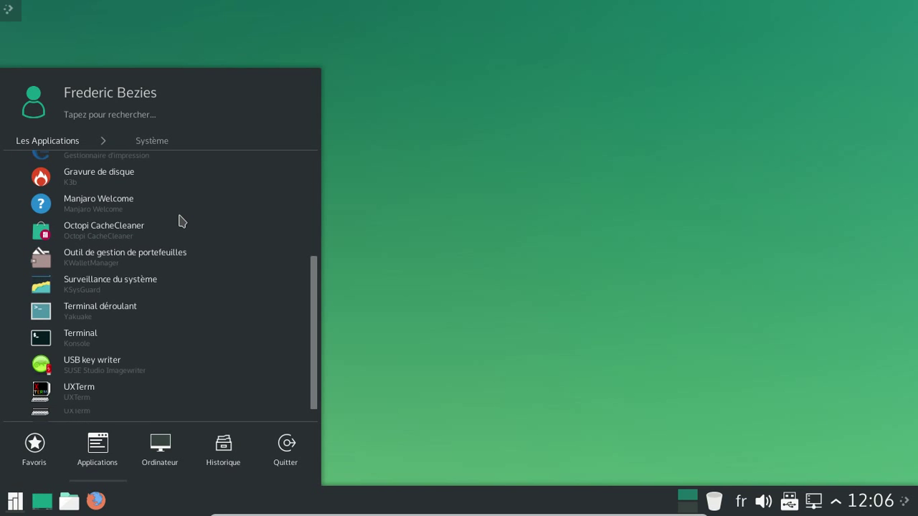
scroll(182, 222, "up", 2)
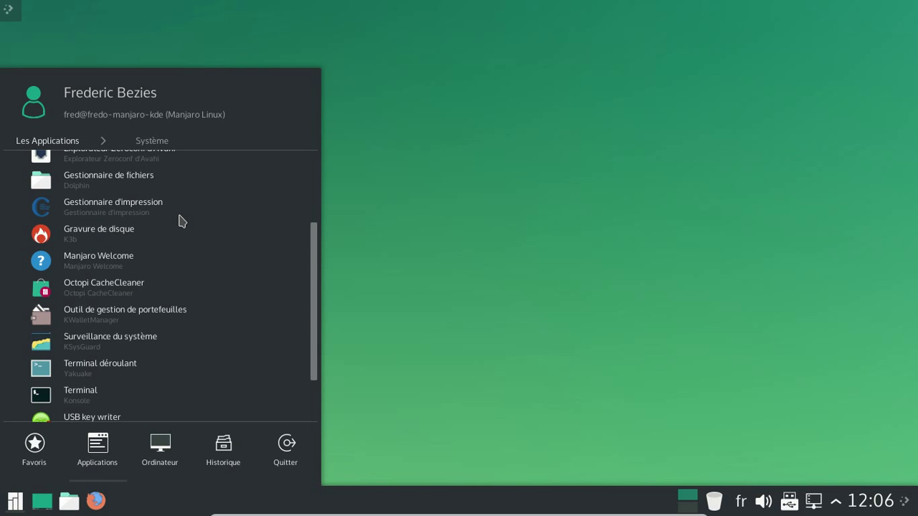
scroll(181, 222, "up", 2)
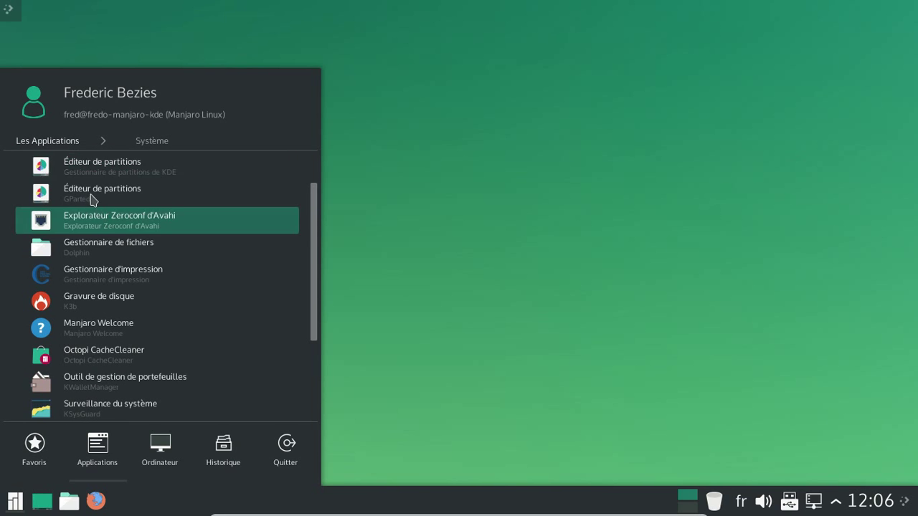
scroll(79, 163, "up", 1)
left_click(101, 279)
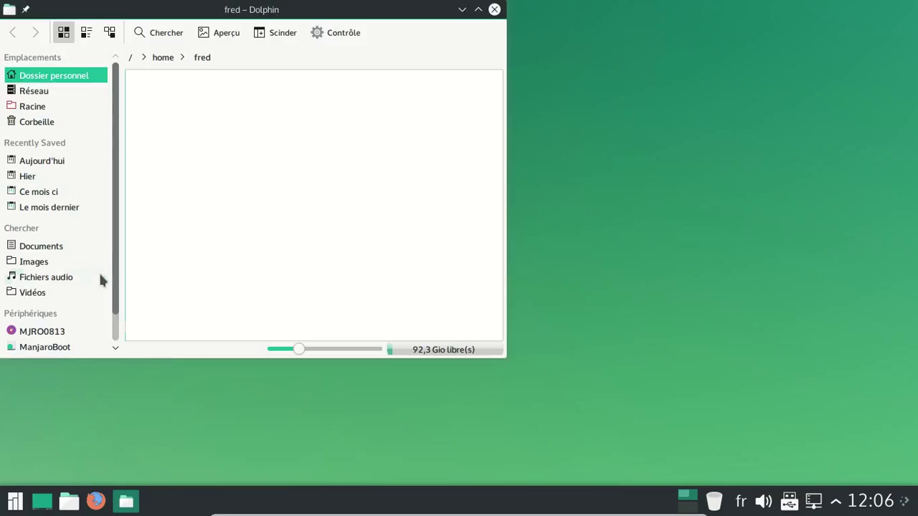
left_click(494, 10)
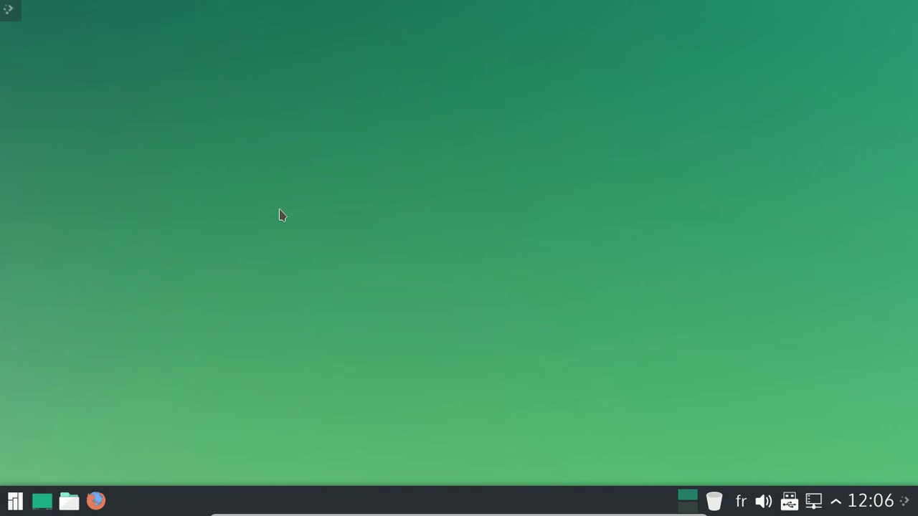
Step: Open the Octopi package manager, search for "libre", and locate the libreoffice-fresh-fr package
left_click(15, 501)
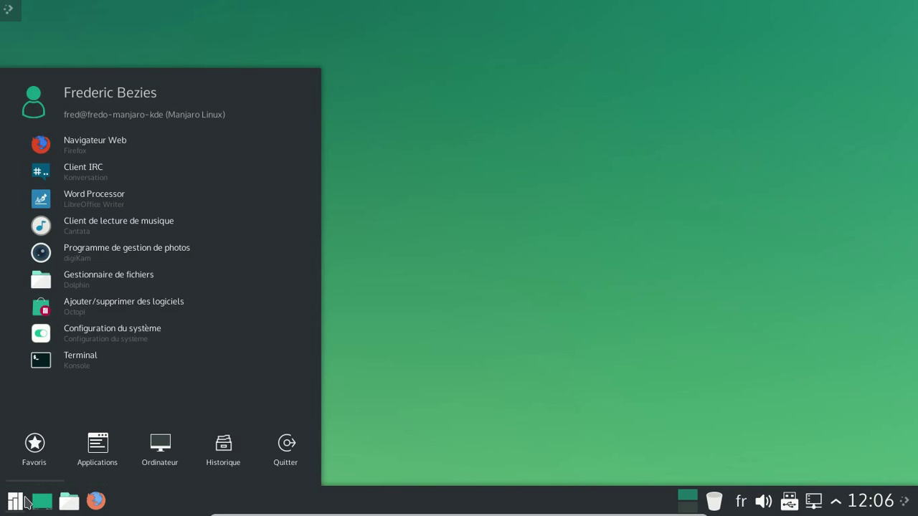
left_click(123, 305)
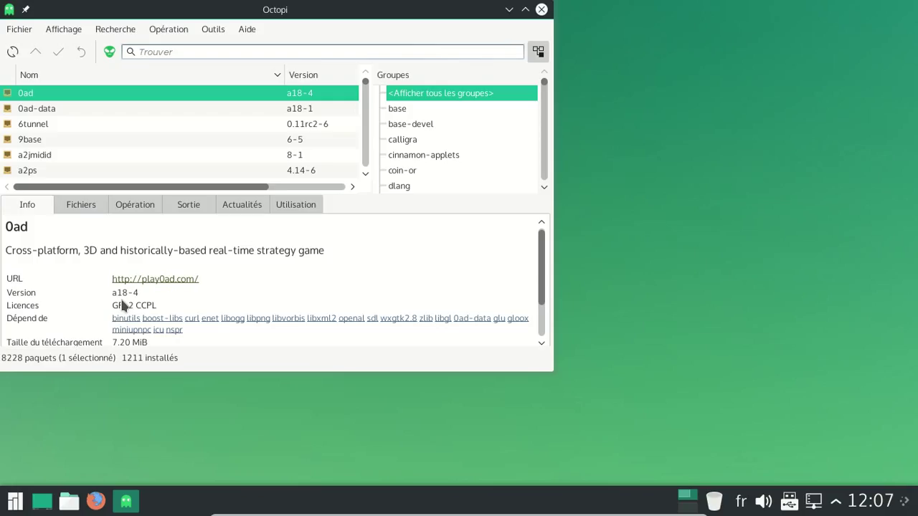
type("libre")
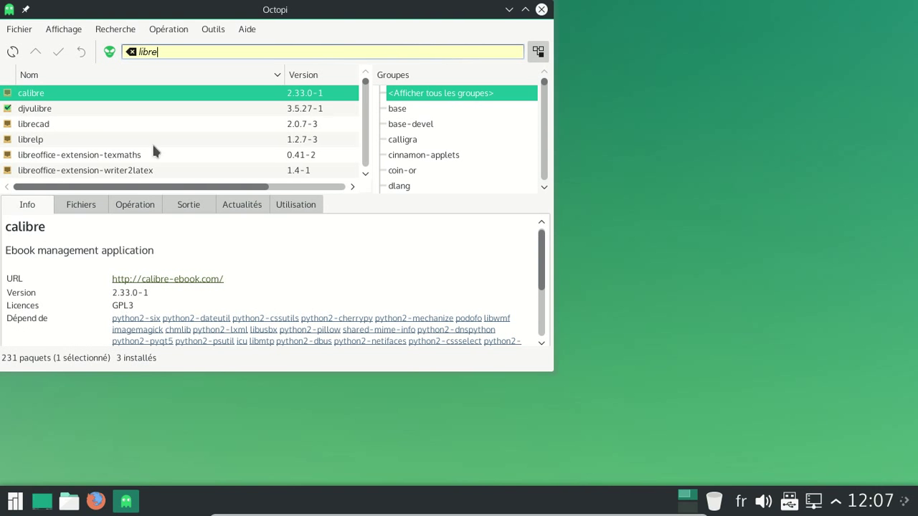
scroll(153, 149, "down", 8)
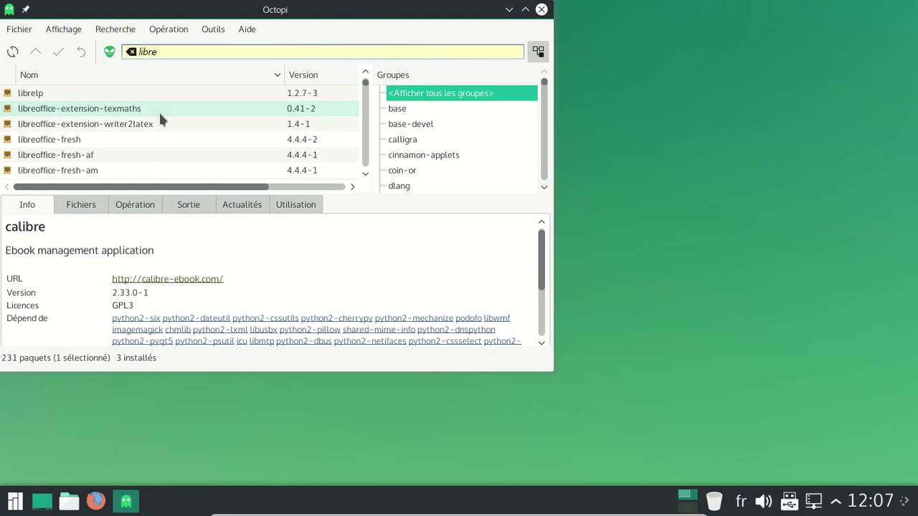
scroll(140, 133, "down", 8)
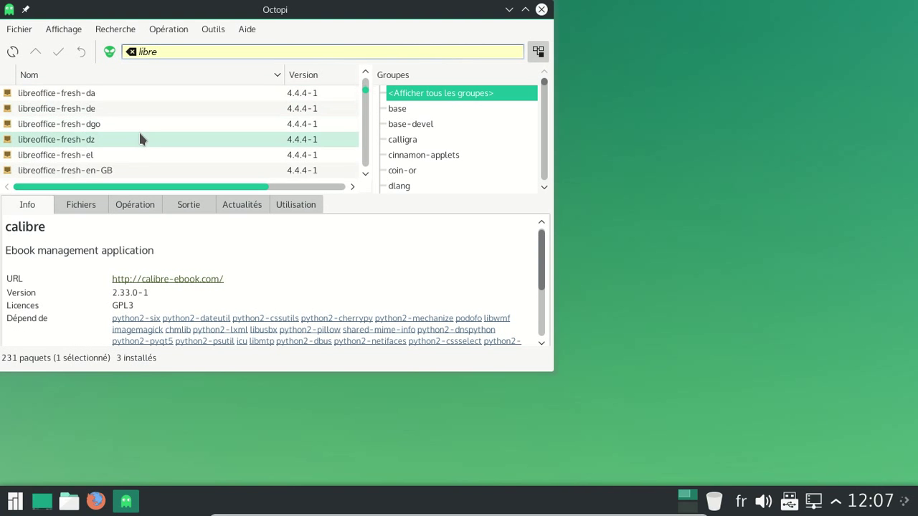
scroll(139, 139, "up", 2)
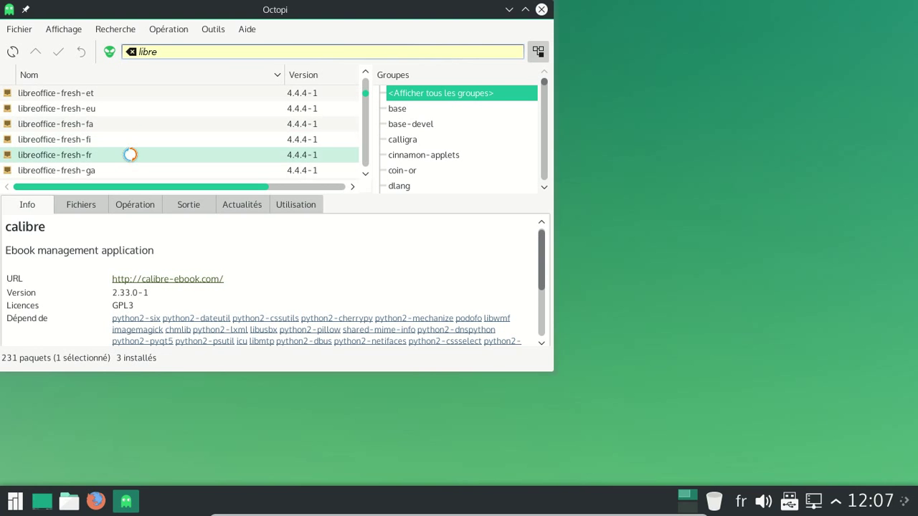
Step: Try to install the libreoffice-fresh-fr package, authorizing with the root password, and decline running the operation in a terminal
left_click(132, 157)
right_click(132, 157)
left_click(141, 166)
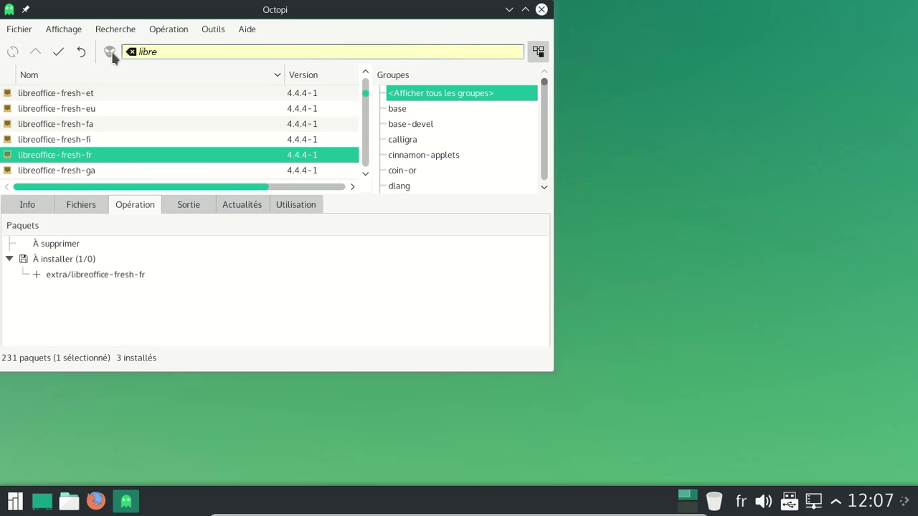
left_click(57, 52)
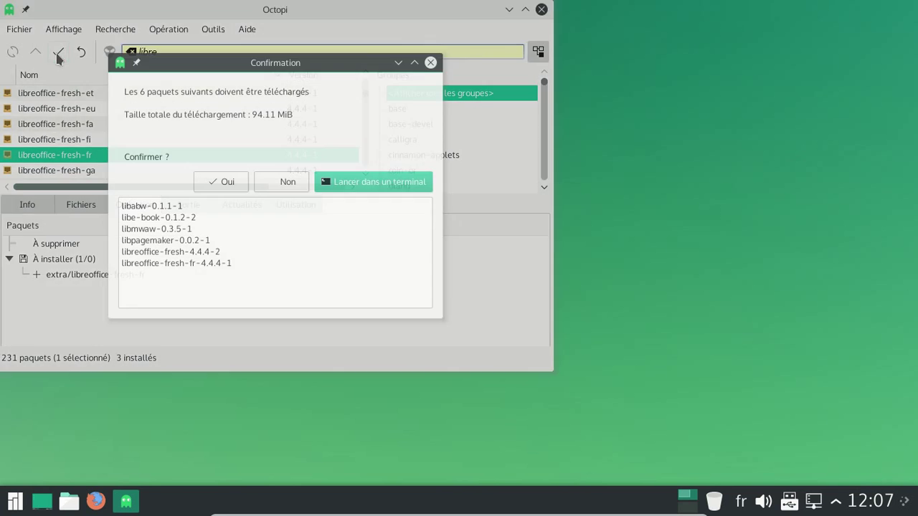
left_click(228, 181)
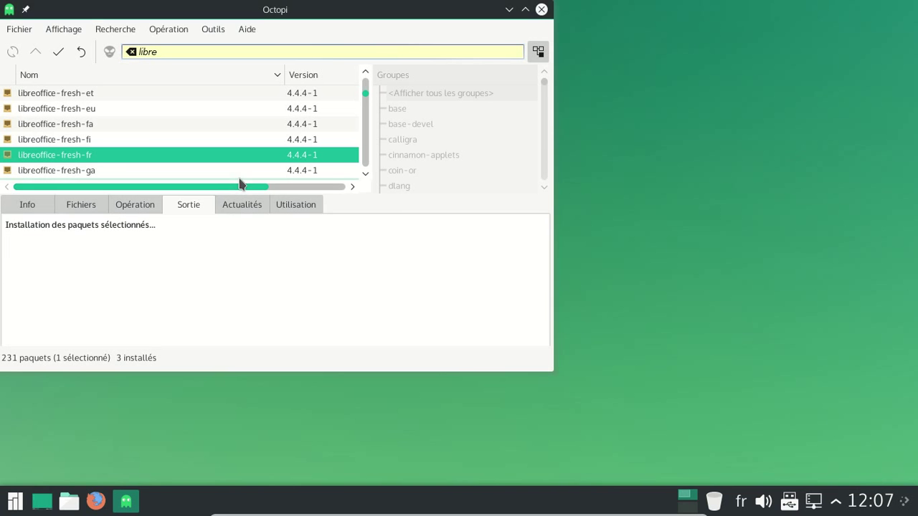
left_click(241, 206)
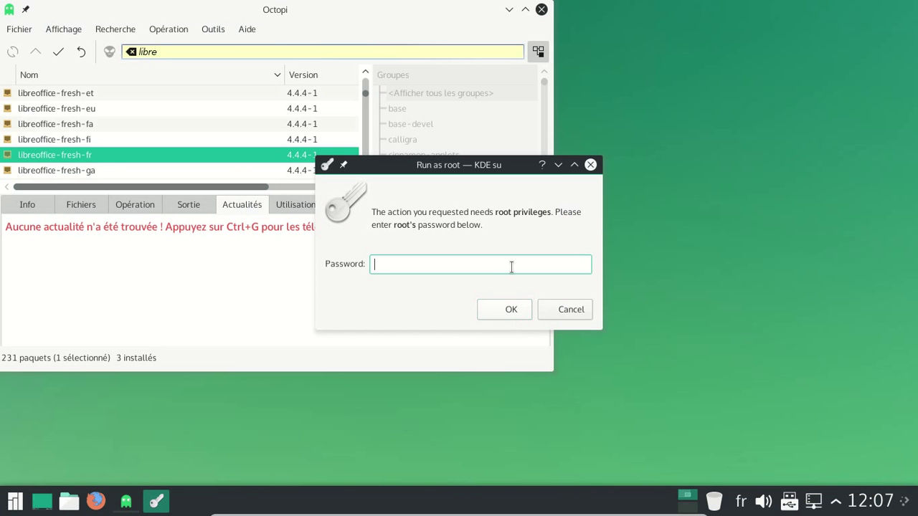
type("•••••••••")
key("Return")
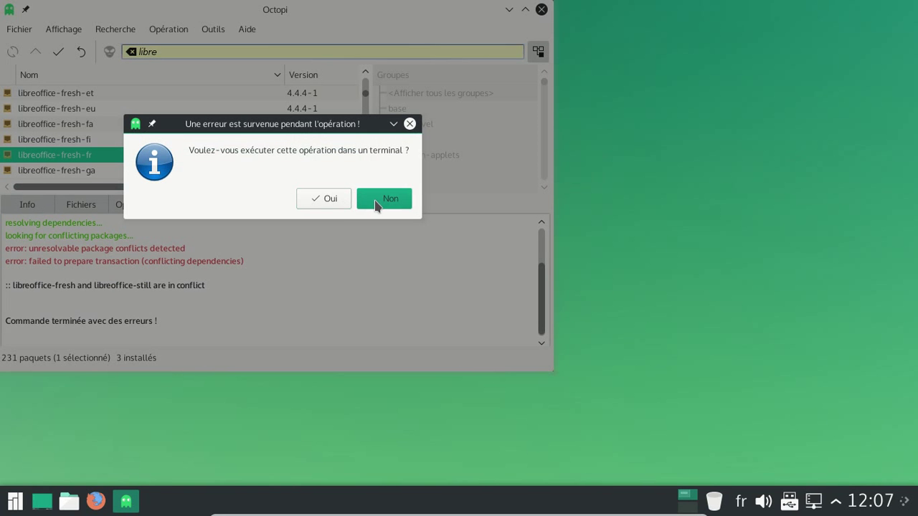
left_click(376, 202)
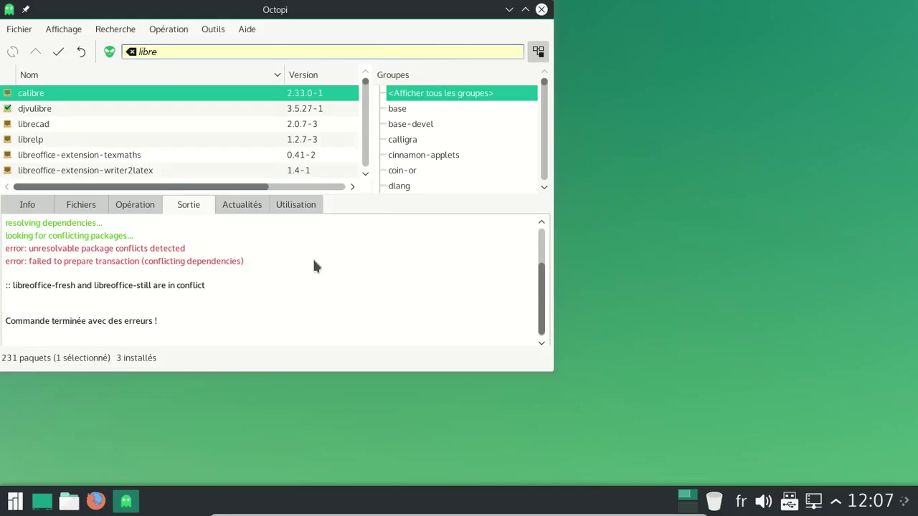
Step: Remove libreoffice-fresh-fr from the list of packages pending installation
scroll(186, 125, "down", 3)
scroll(187, 125, "down", 2)
scroll(186, 125, "down", 6)
scroll(187, 125, "down", 9)
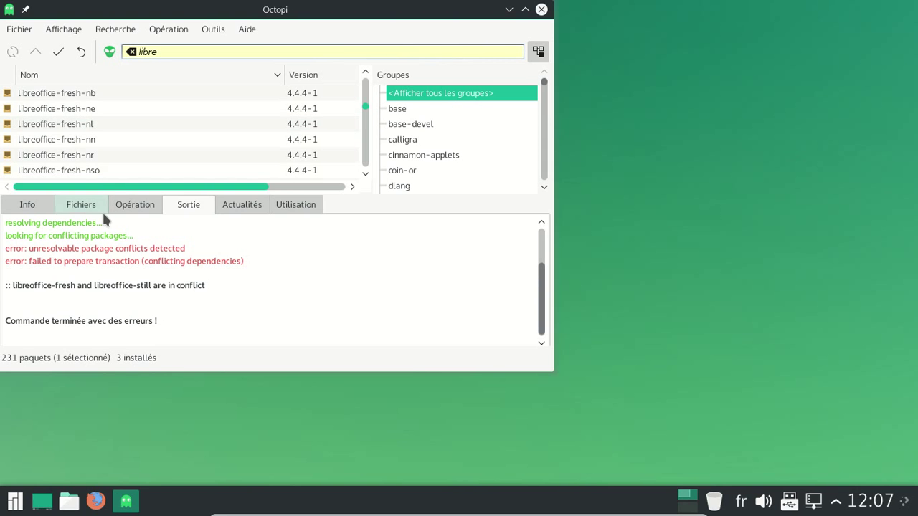
left_click(29, 205)
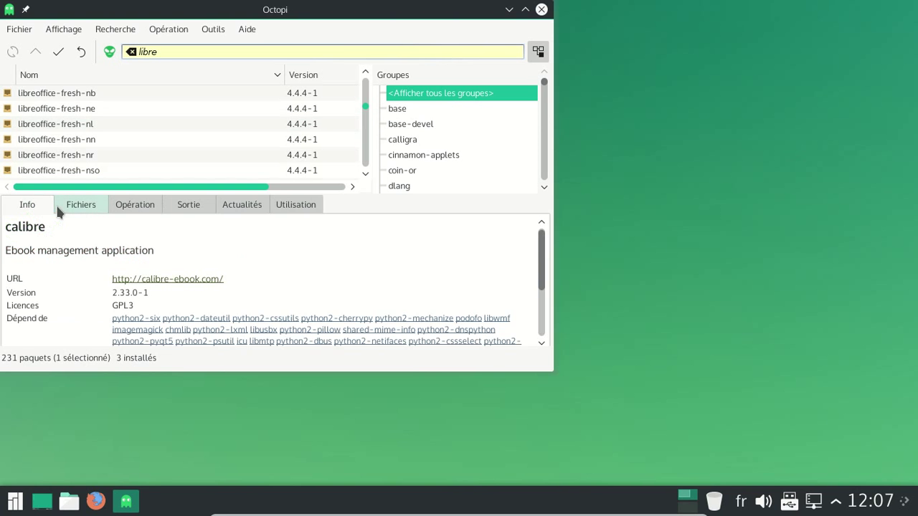
left_click(95, 205)
left_click(135, 206)
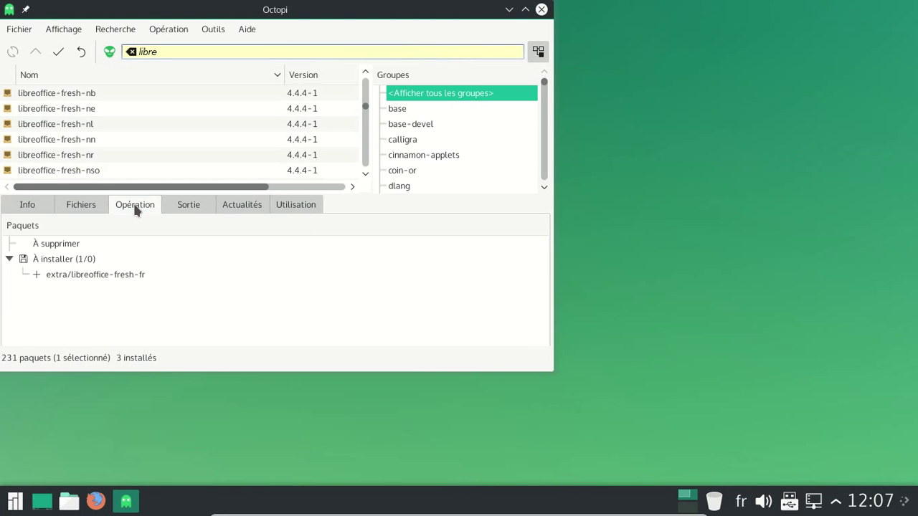
left_click(127, 276)
right_click(127, 275)
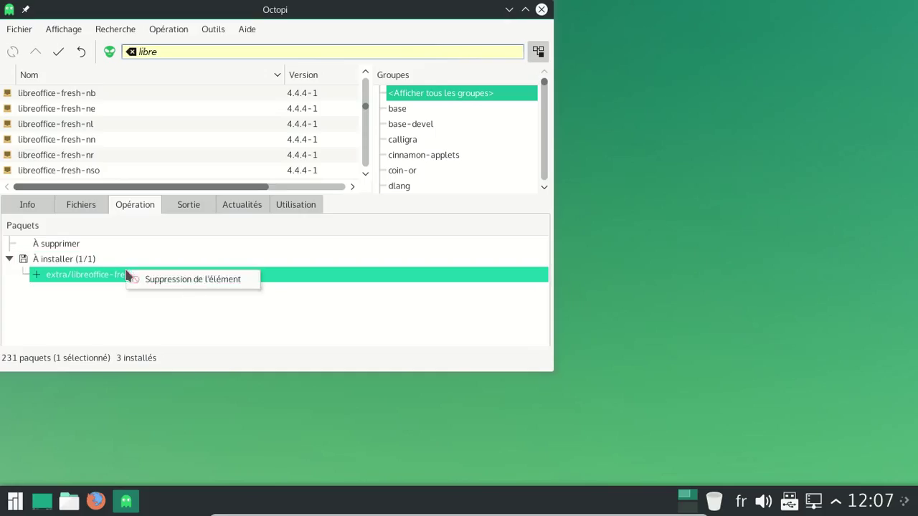
left_click(196, 281)
Step: Locate the libreoffice-still-fr package in the search results and mark it for installation
scroll(150, 108, "down", 5)
scroll(150, 109, "down", 18)
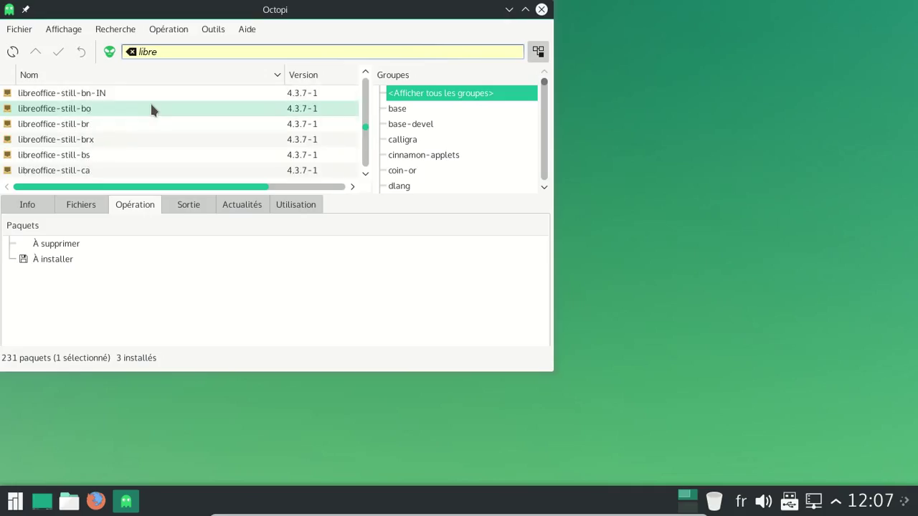
scroll(150, 109, "down", 2)
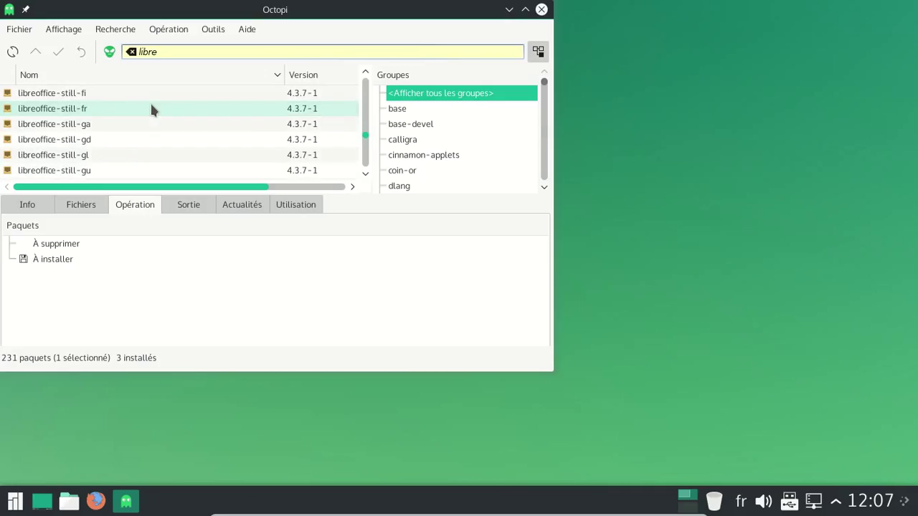
right_click(151, 108)
left_click(160, 112)
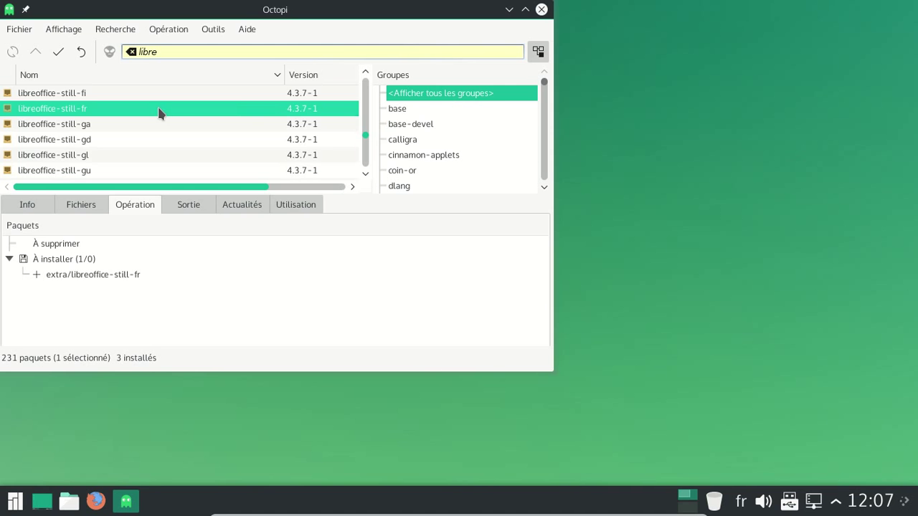
Step: Apply the pending libreoffice-still-fr installation, confirming the transaction and authorizing it with the root password
left_click(58, 52)
left_click(219, 188)
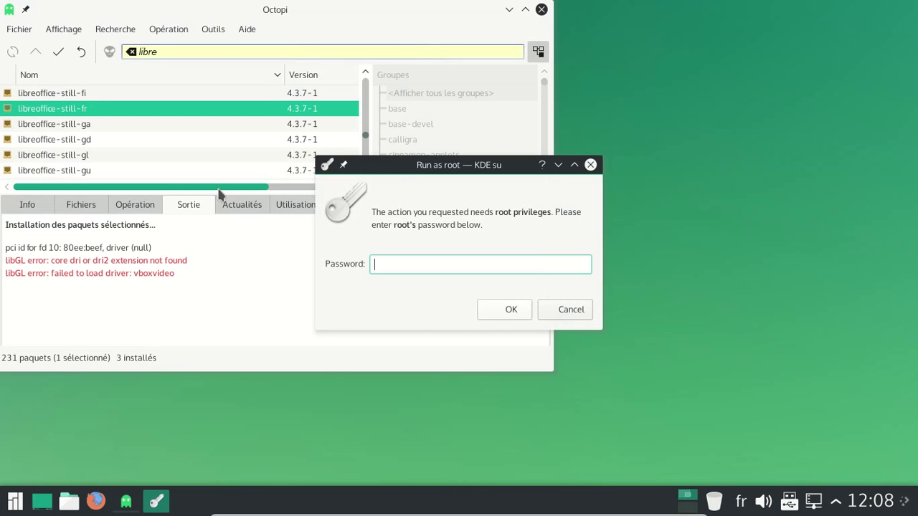
type("●●●●●●●")
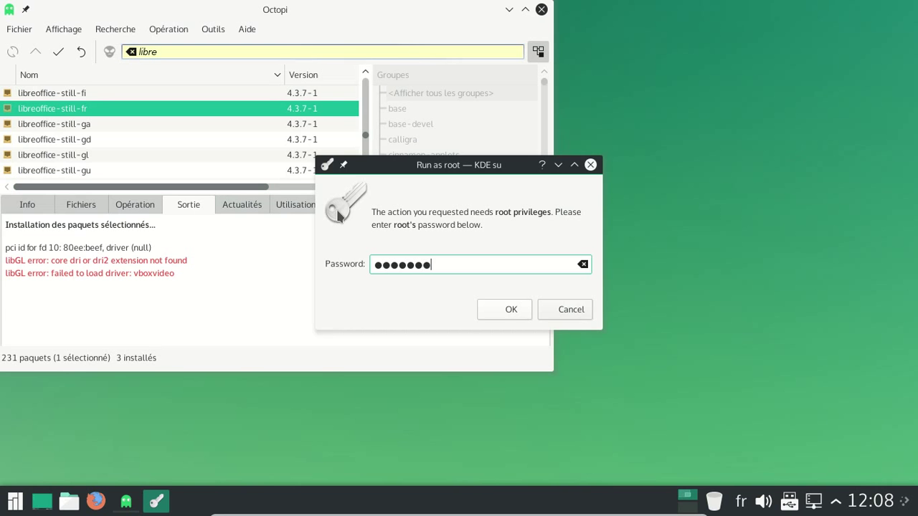
key("Return")
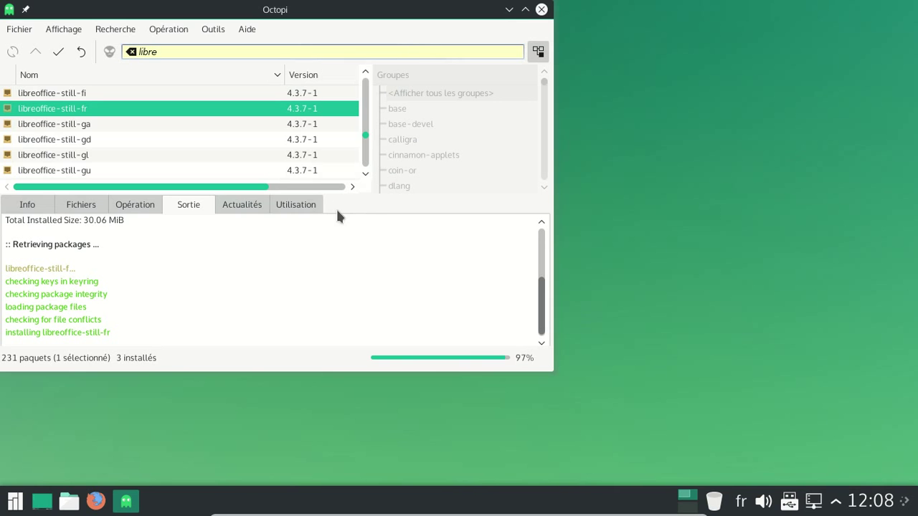
Step: Examine the applications in the launcher's Bureautique and Développement categories
left_click(15, 501)
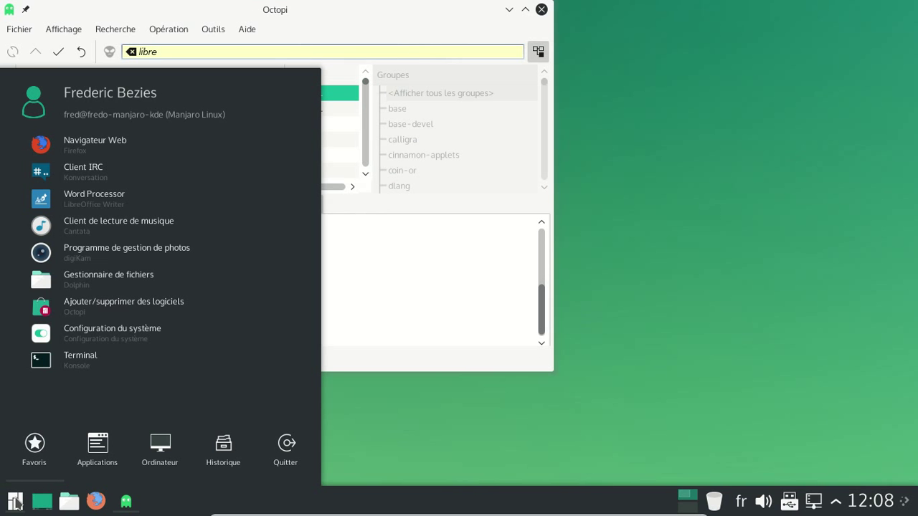
left_click(97, 446)
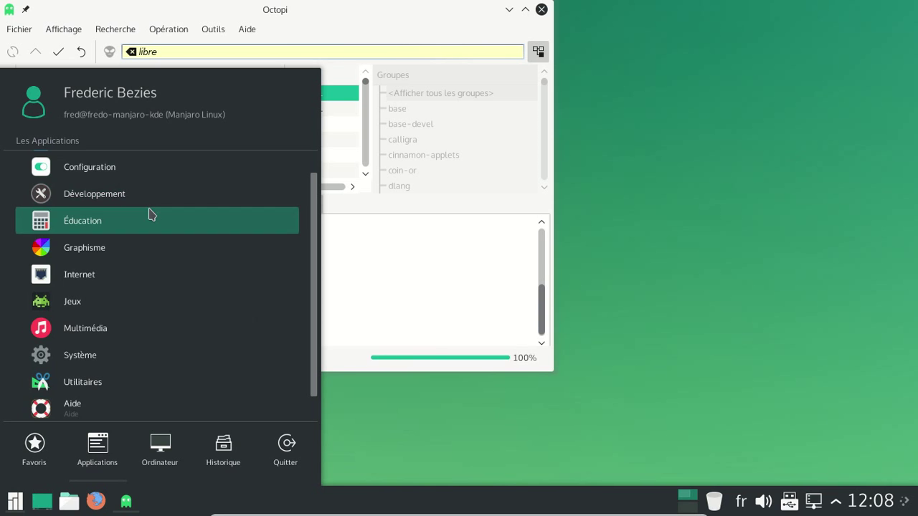
left_click(127, 165)
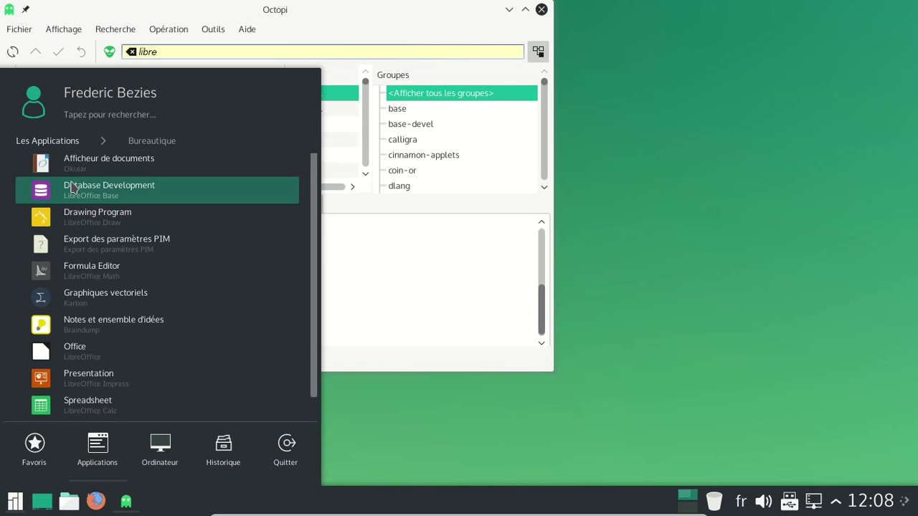
left_click(70, 145)
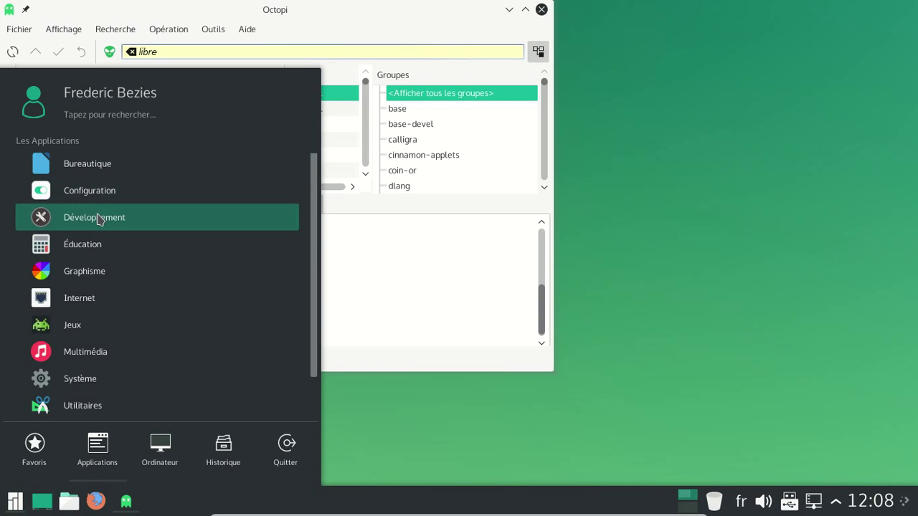
left_click(97, 219)
left_click(44, 141)
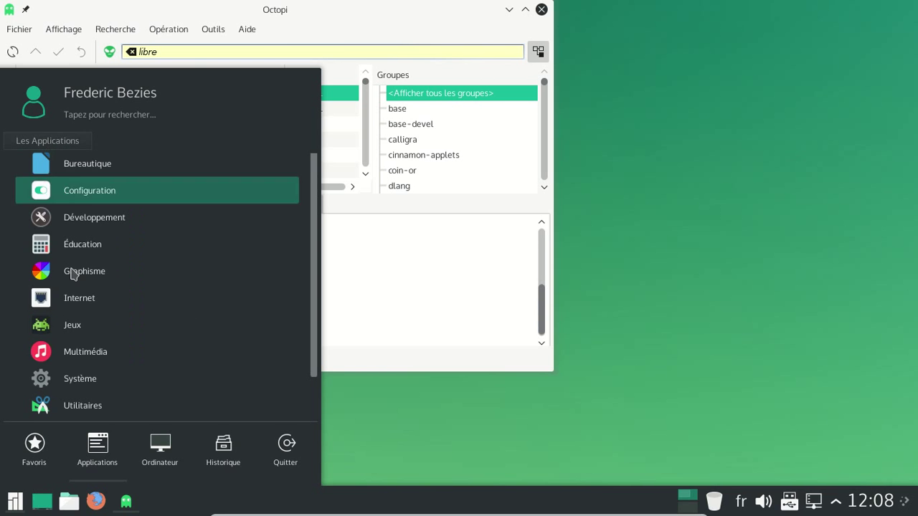
Step: Examine the full application lists of the launcher's Graphisme and Utilitaires categories
left_click(74, 276)
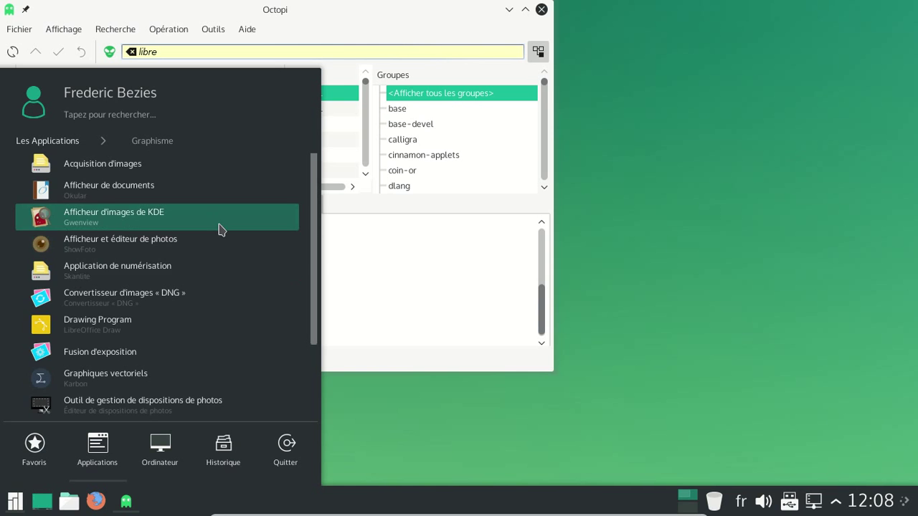
scroll(221, 230, "down", 1)
scroll(221, 229, "down", 1)
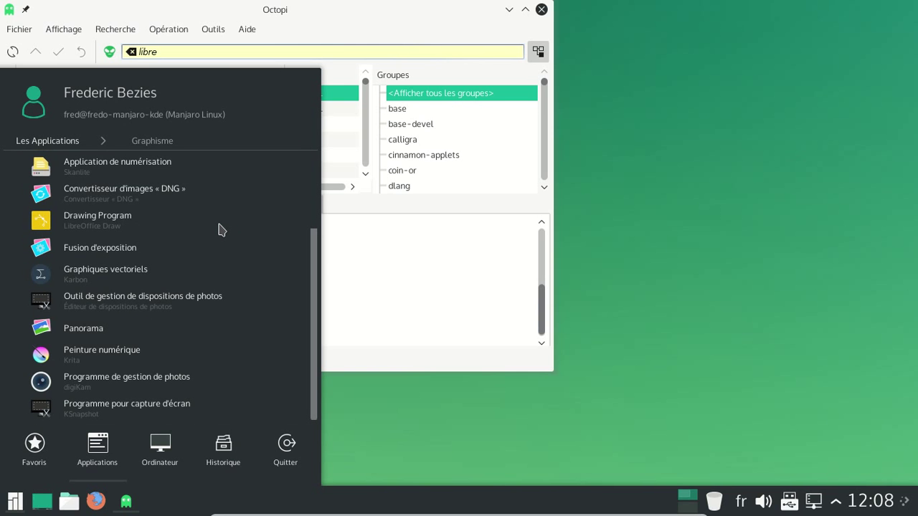
left_click(56, 143)
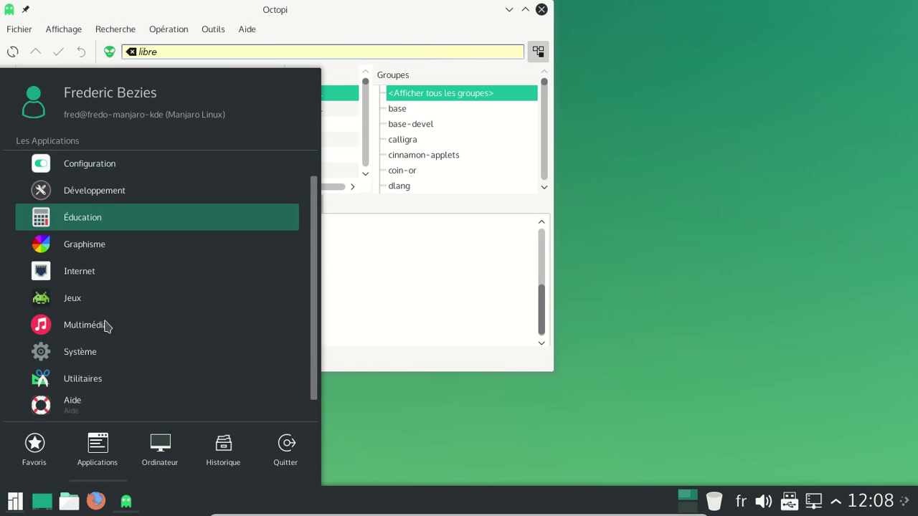
left_click(106, 379)
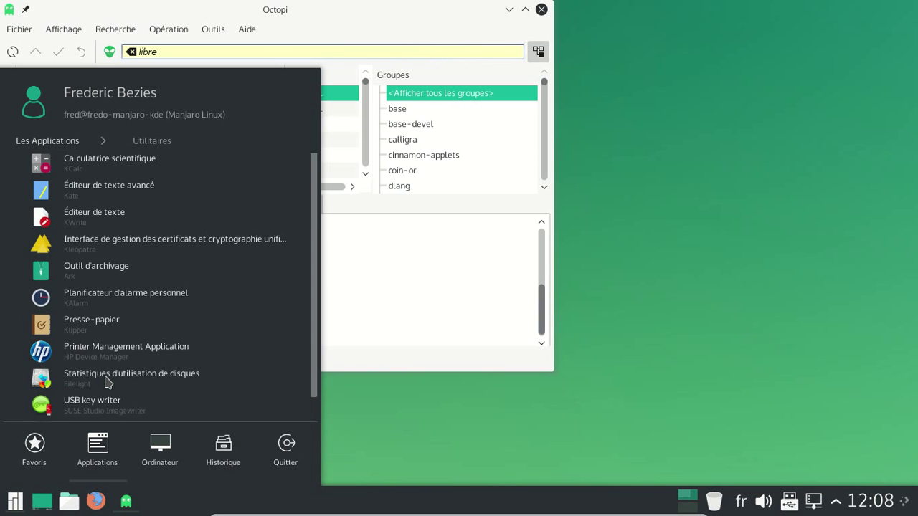
scroll(132, 322, "down", 1)
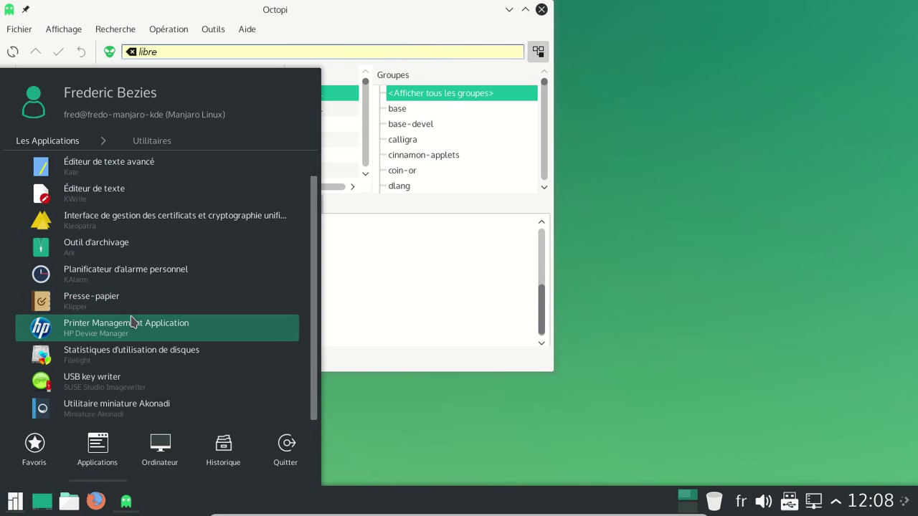
scroll(131, 322, "up", 1)
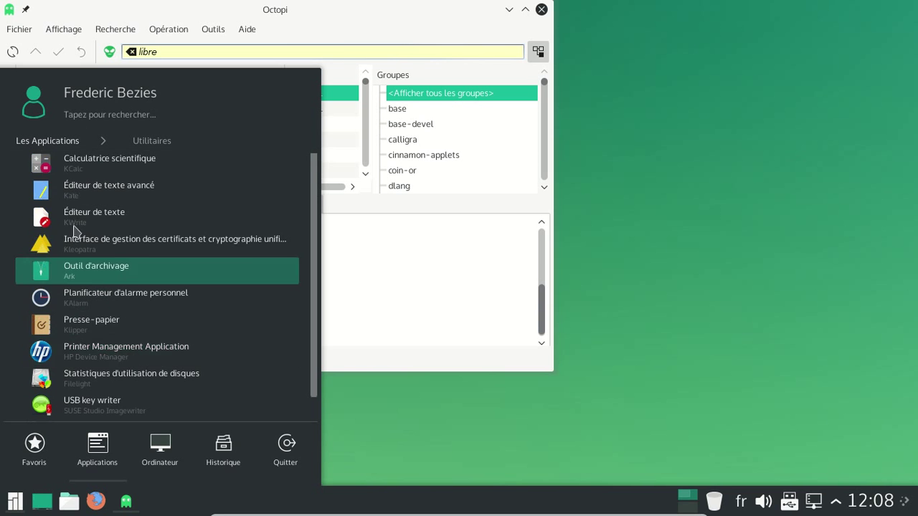
Step: Return to Octopi, search the packages for "virtualbox", and select the virtualbox package in the results
left_click(340, 56)
double_click(148, 51)
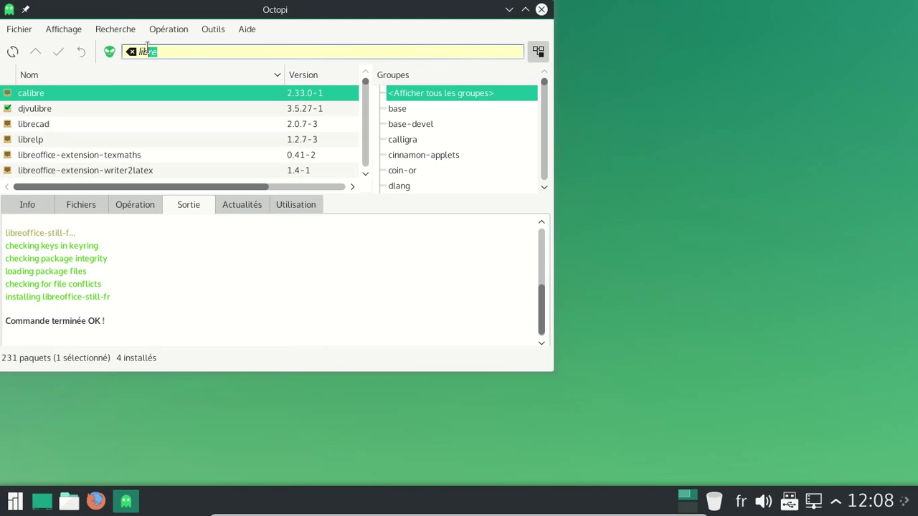
type("virtual")
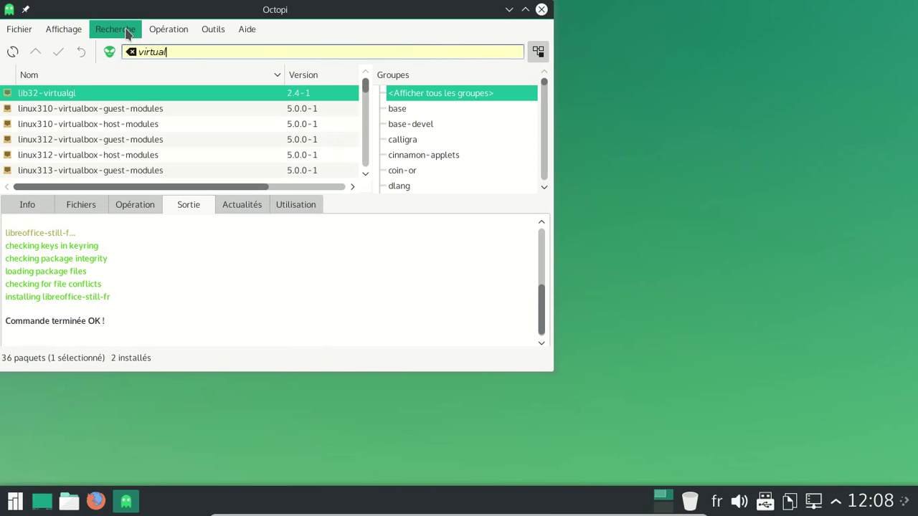
type("box")
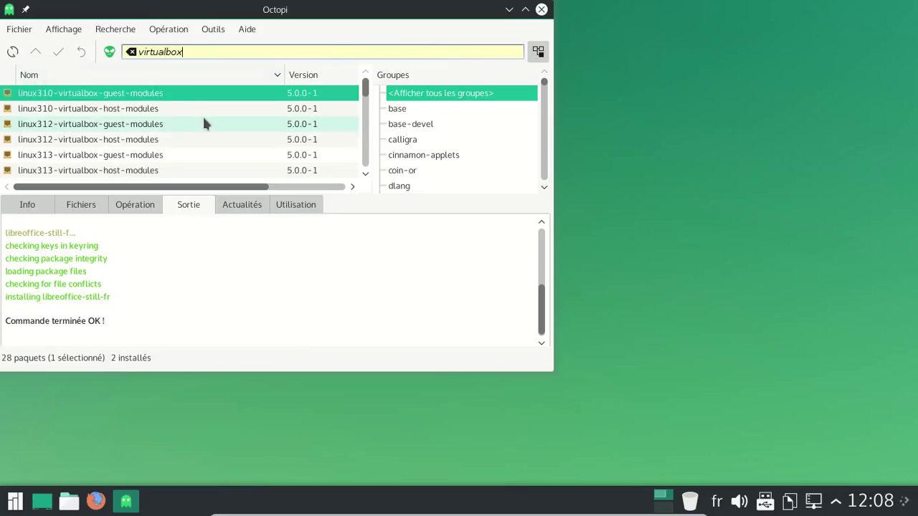
scroll(202, 115, "down", 7)
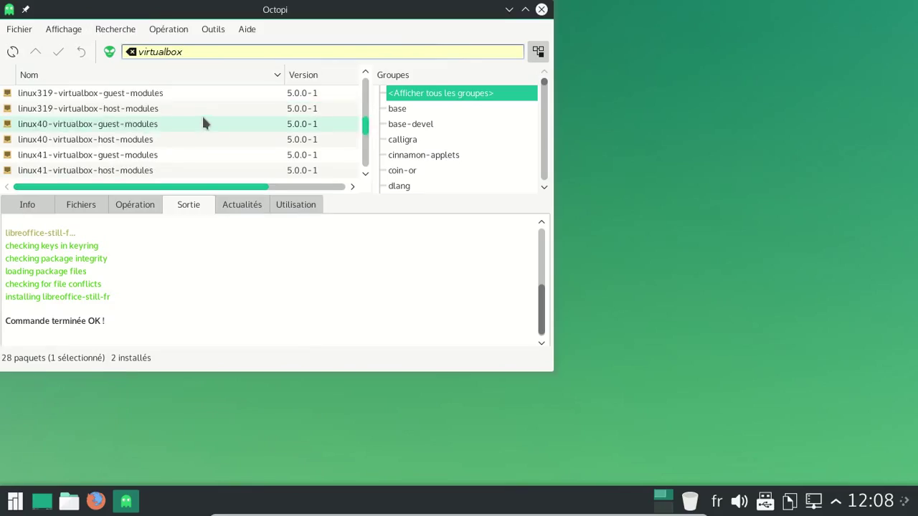
scroll(154, 128, "up", 2)
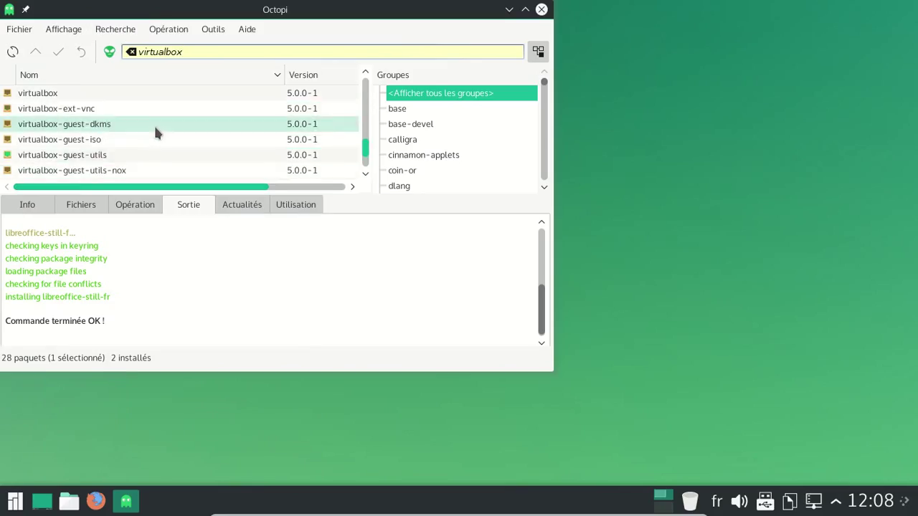
left_click(148, 141)
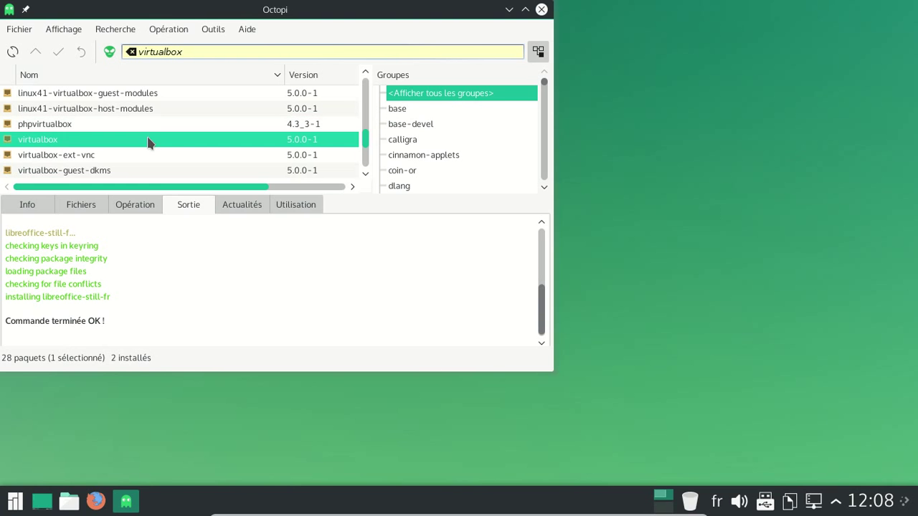
Step: Search the Octopi packages for "wine" and for "steam"
left_click_drag(214, 52, 128, 43)
type("wine")
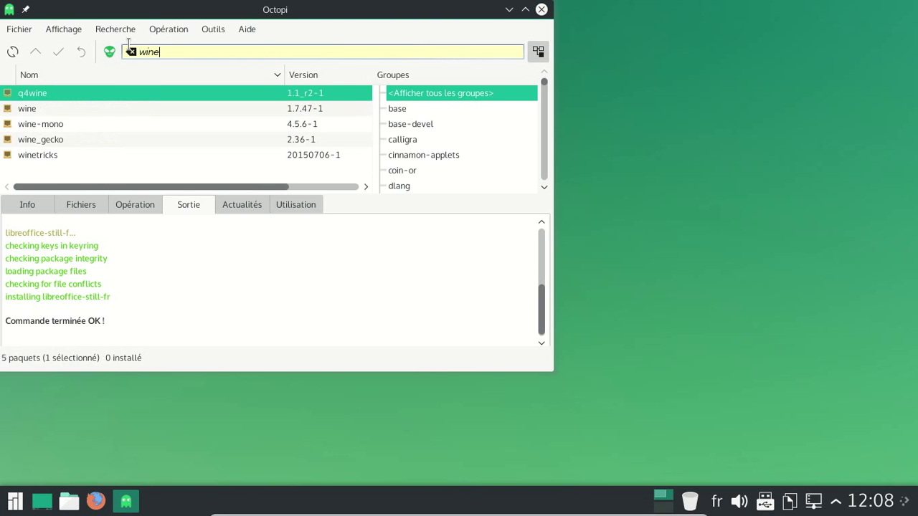
key("BackSpace")
key("BackSpace")
key("BackSpace")
key("BackSpace")
type("steam")
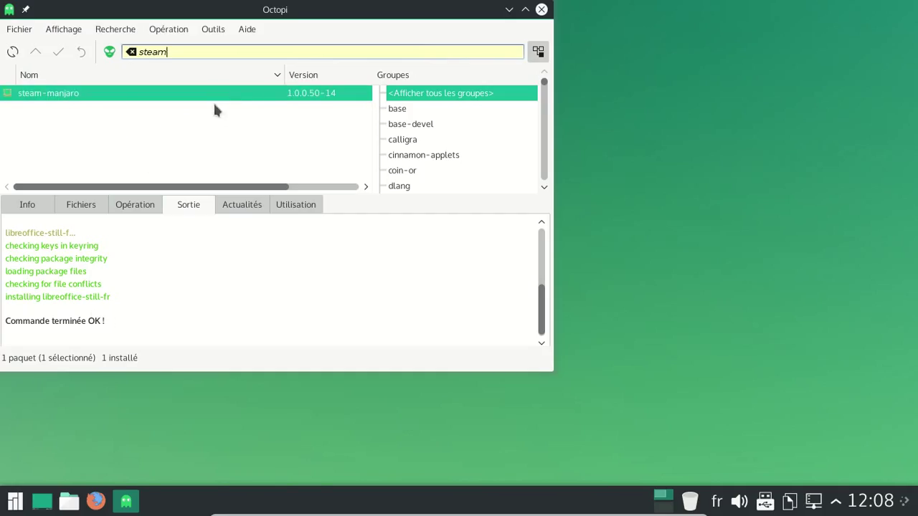
Step: Search the application launcher for "ste" to check for Steam entries, and dismiss the launcher
left_click(15, 502)
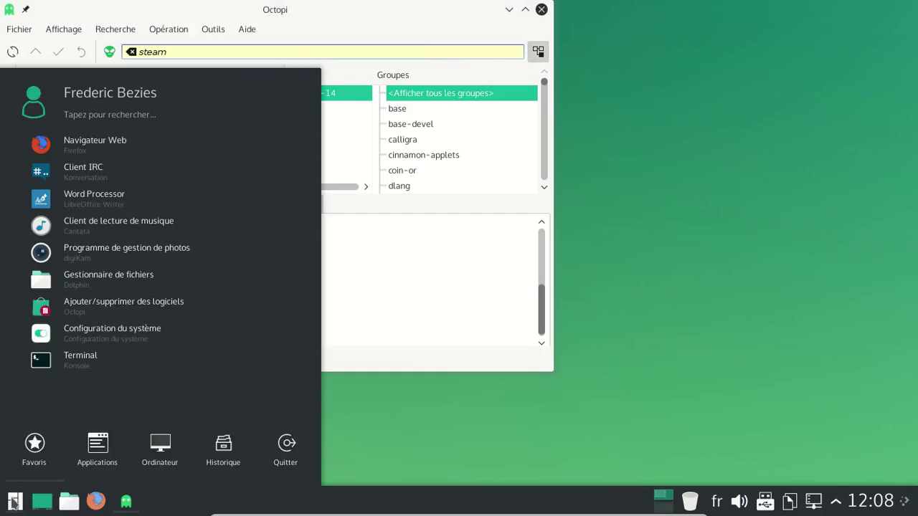
type("ste")
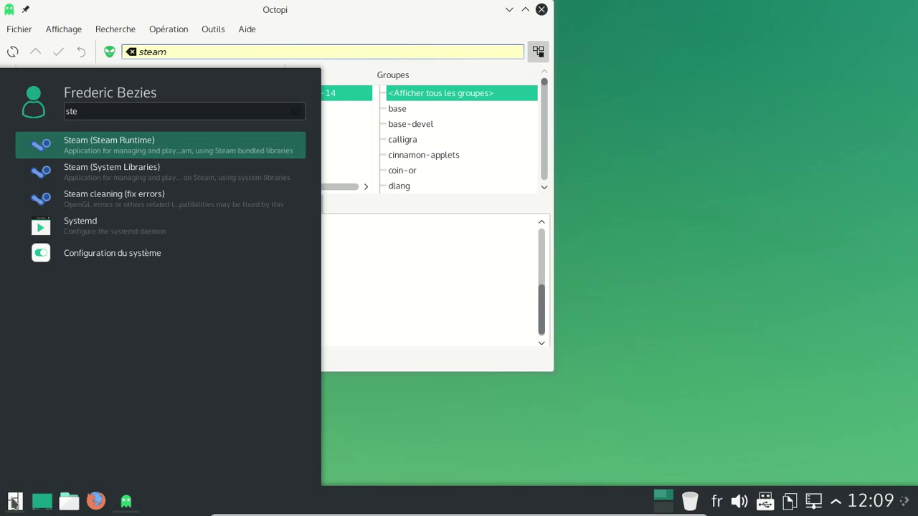
left_click(452, 316)
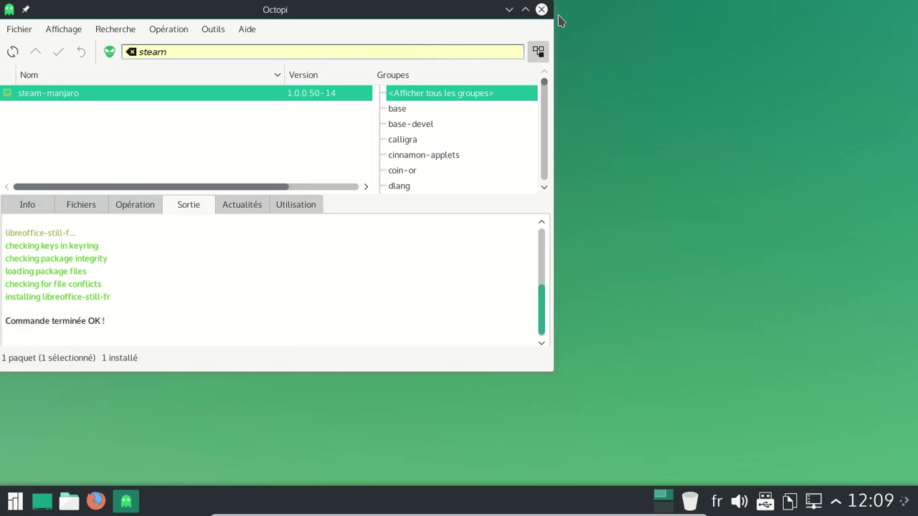
Step: Close Octopi and shut down the Manjaro Linux KDE system, confirming the shutdown
left_click(542, 10)
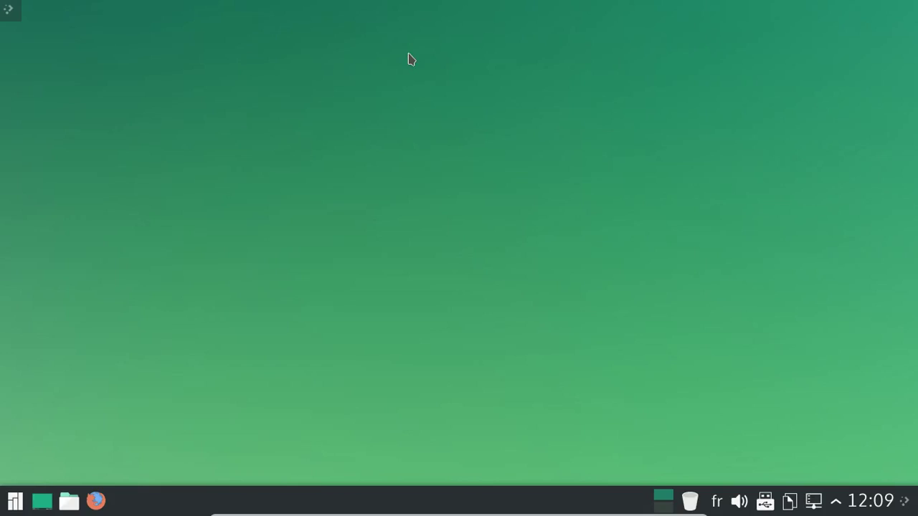
left_click(12, 503)
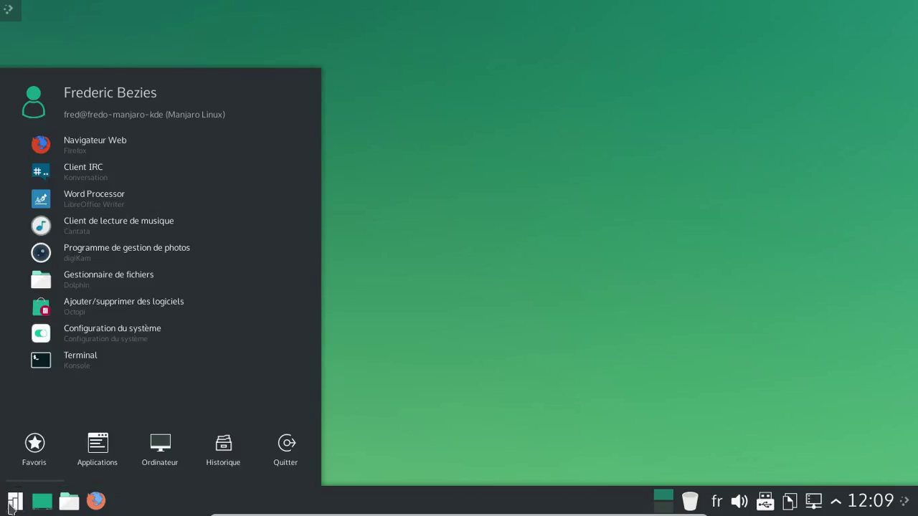
left_click(290, 449)
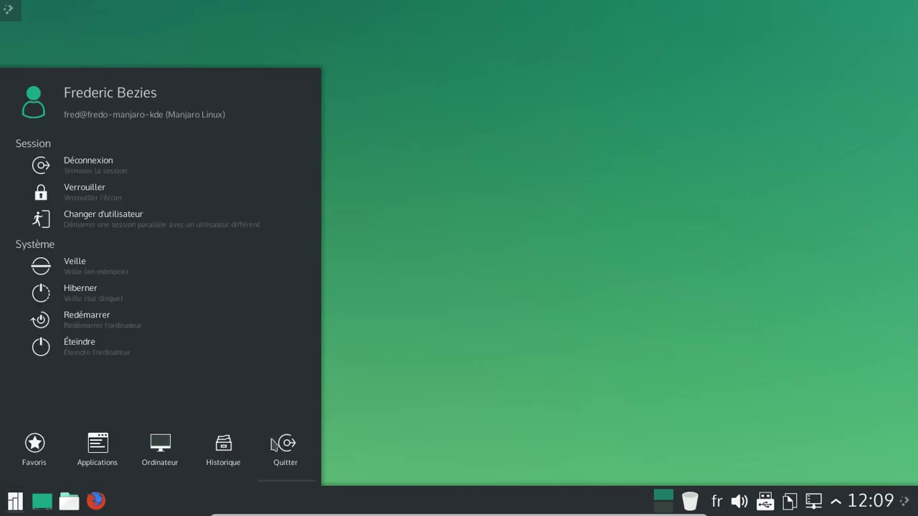
left_click(141, 354)
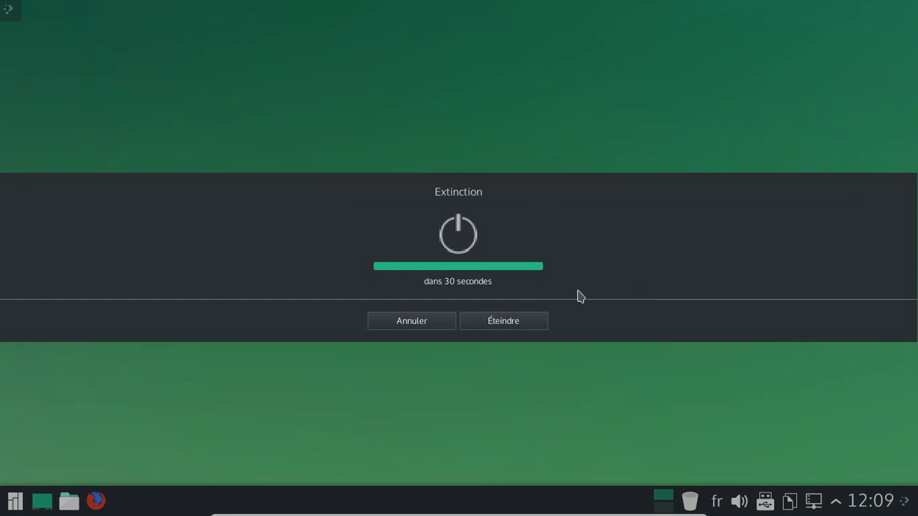
left_click(497, 330)
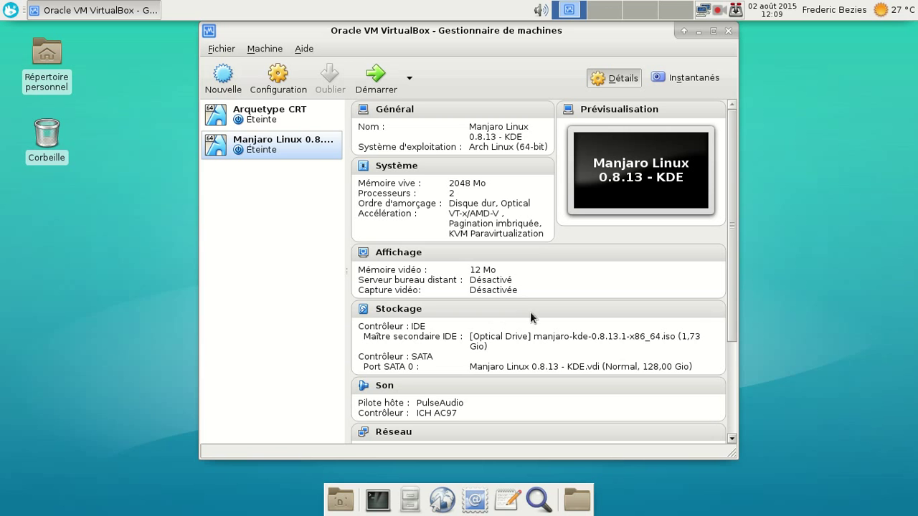
left_click(720, 10)
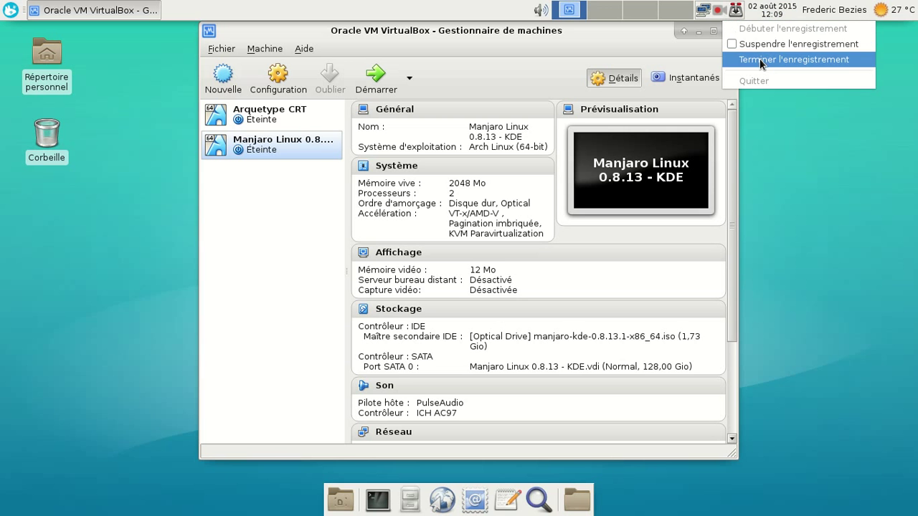